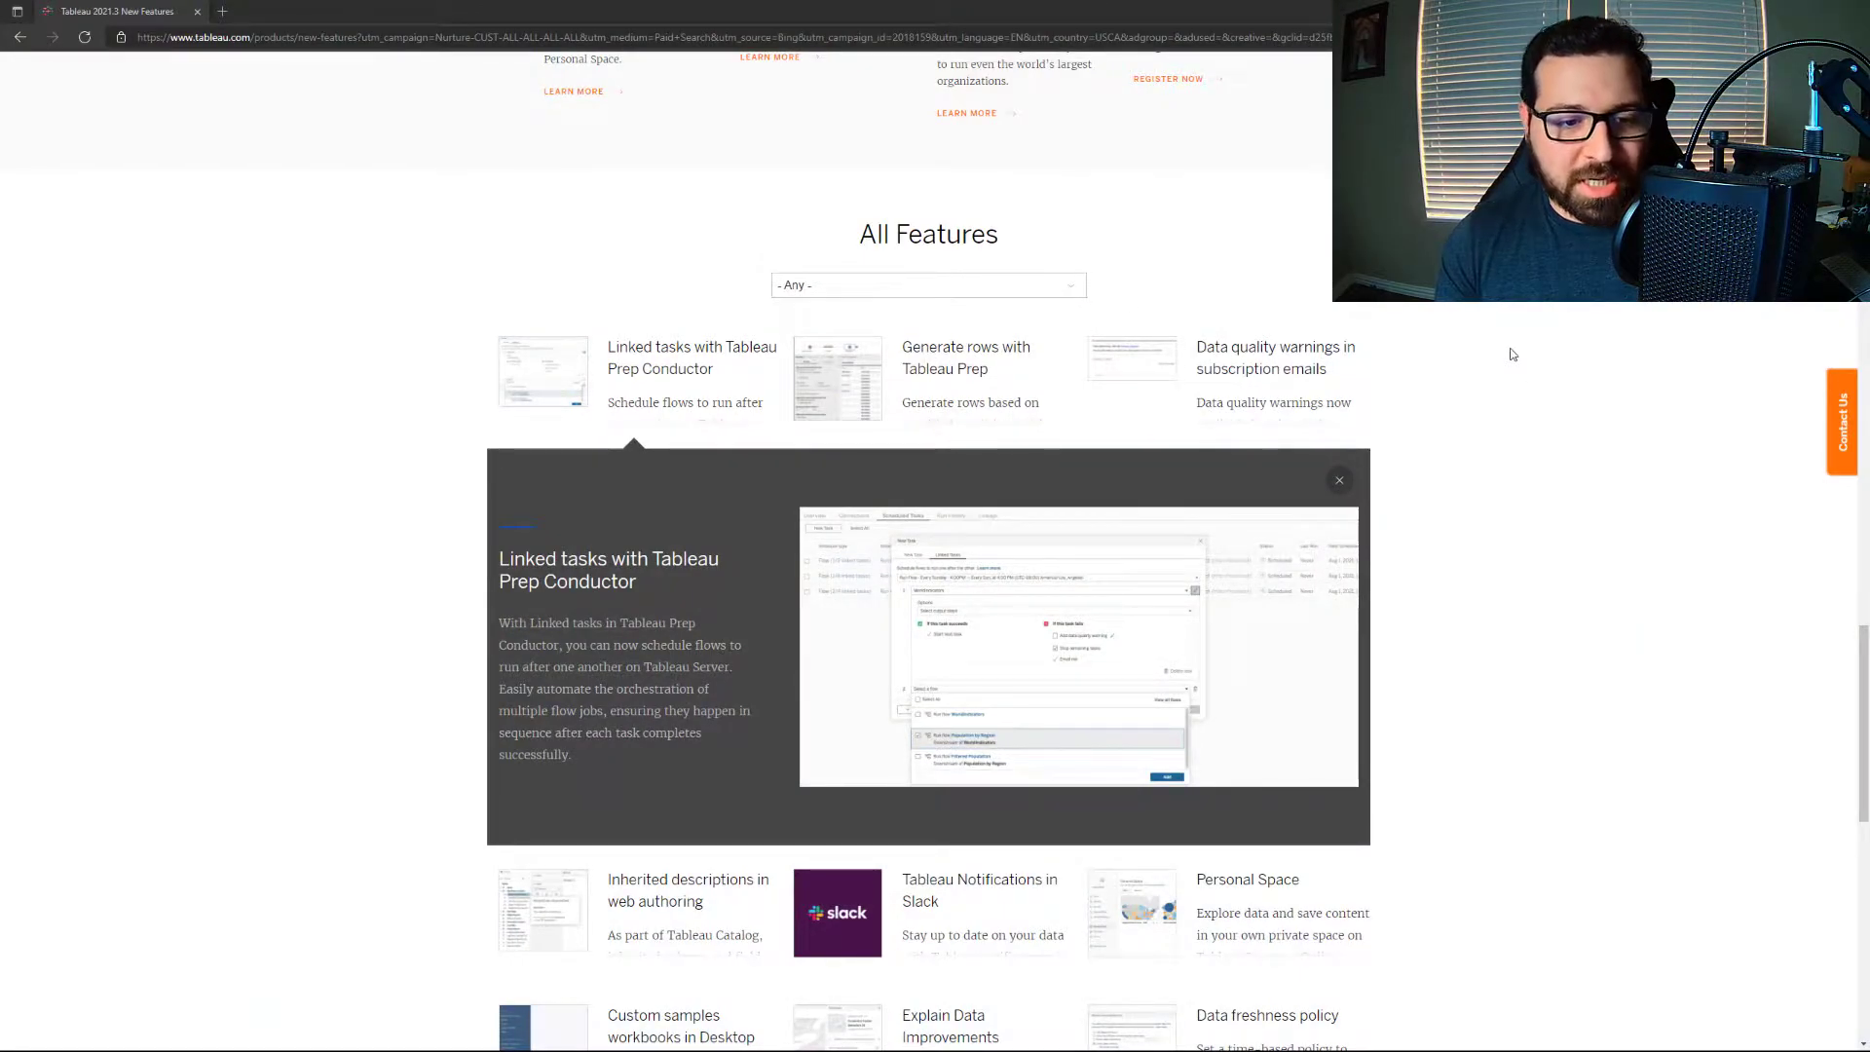
Scroll the features page, then switch to the browser window showing the Tableau Online Home page
scroll(1512, 353, "down", 2)
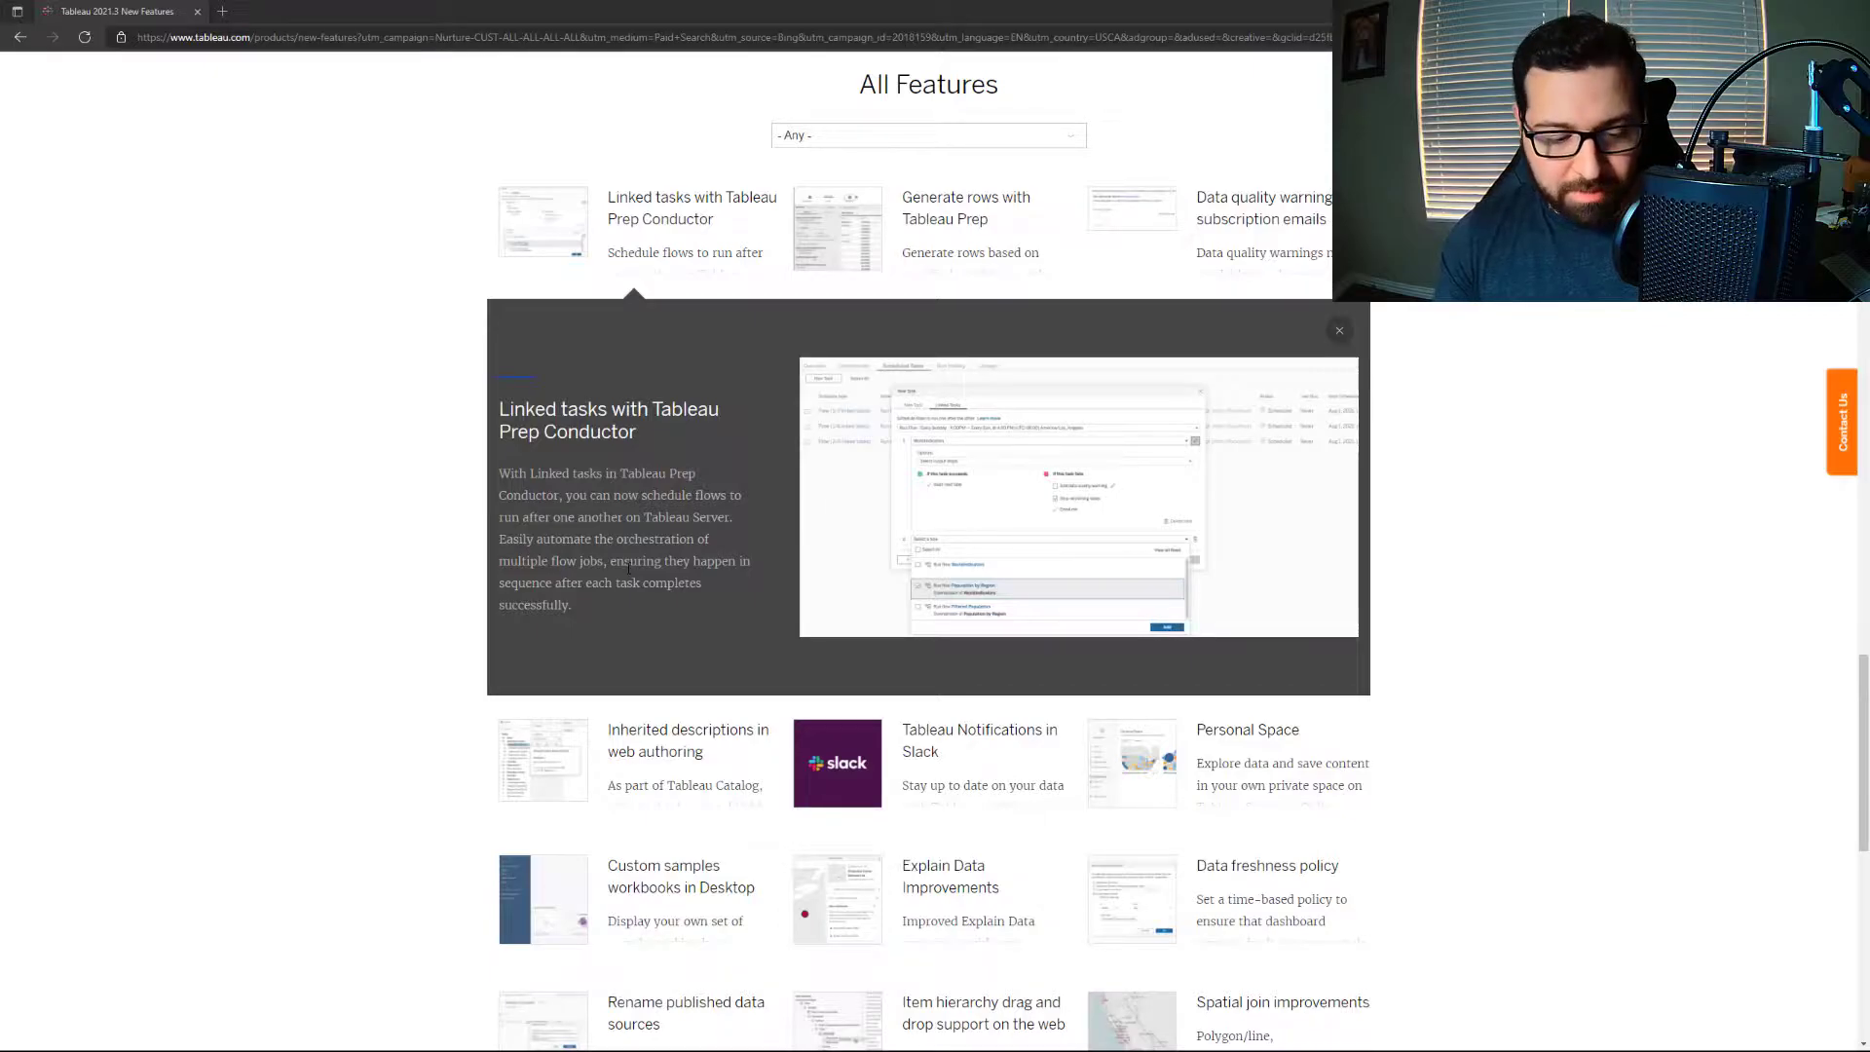
key("alt+Tab")
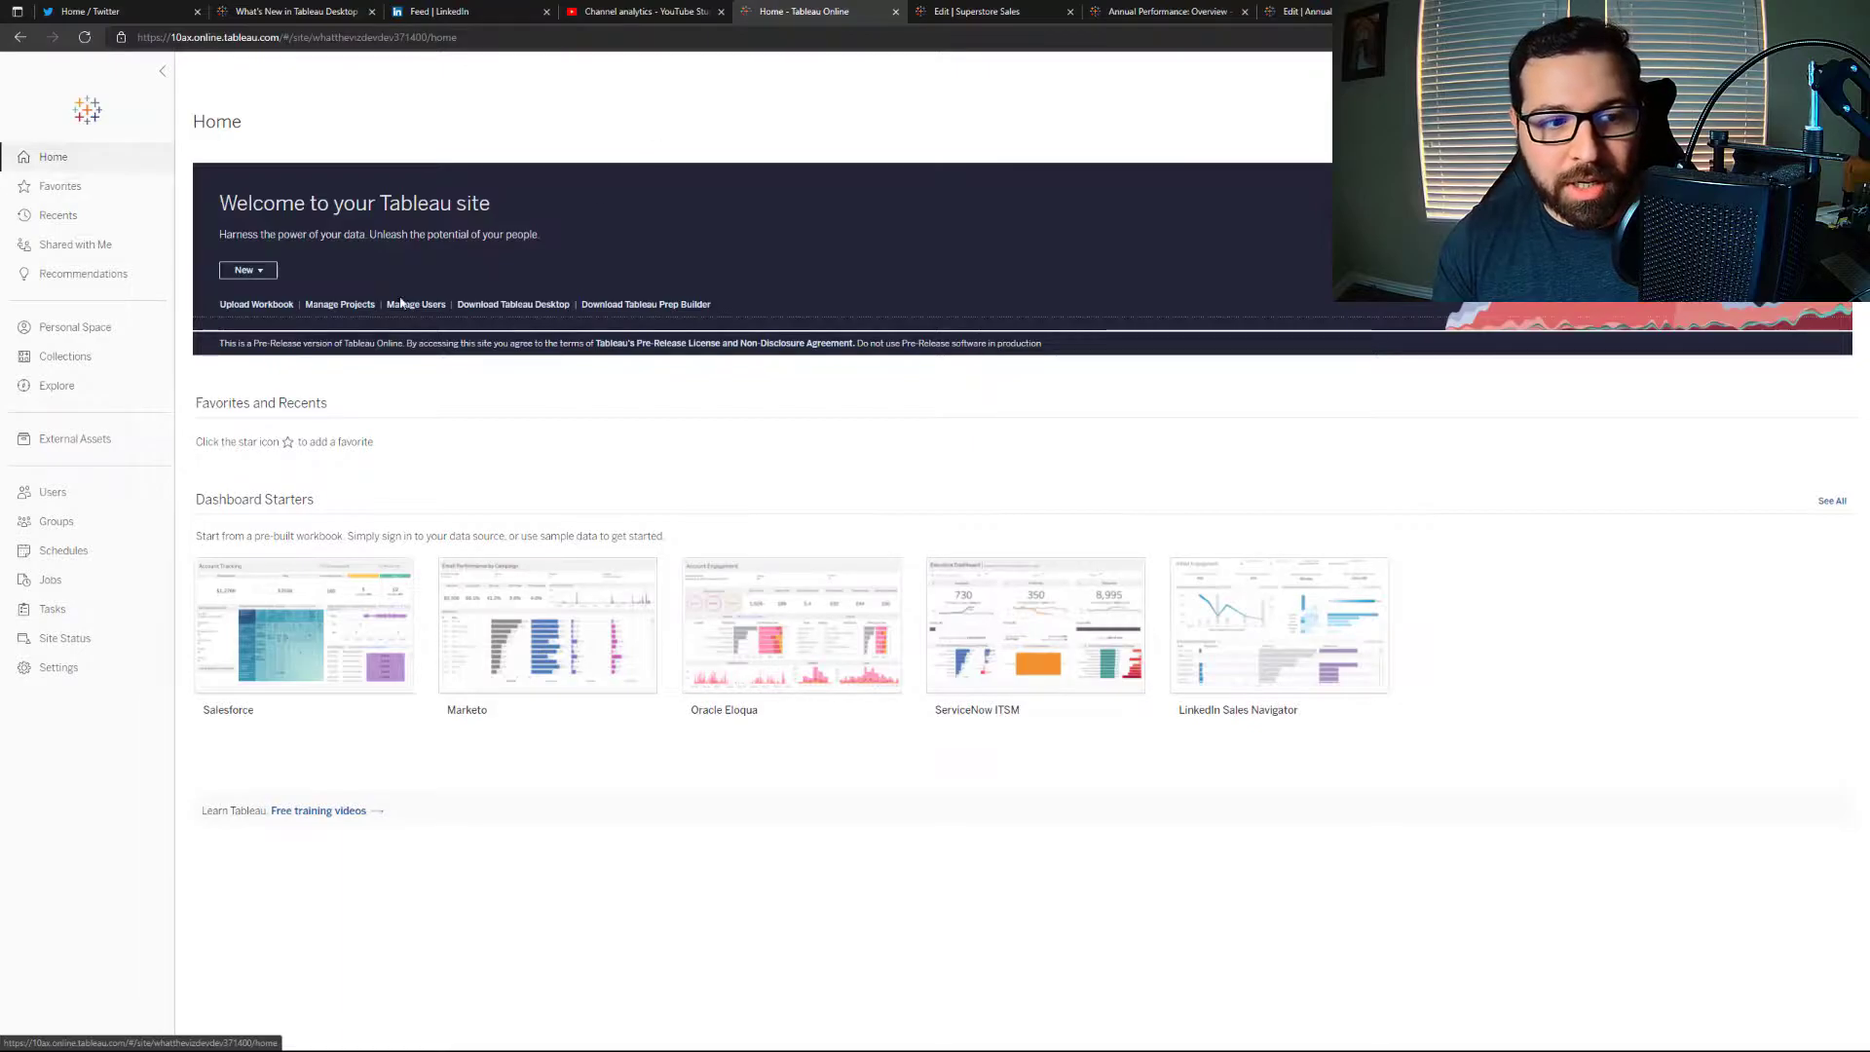
Go to Explore > Tableau Prep Flows > Superstore Sales and view its Scheduled Tasks
left_click(66, 384)
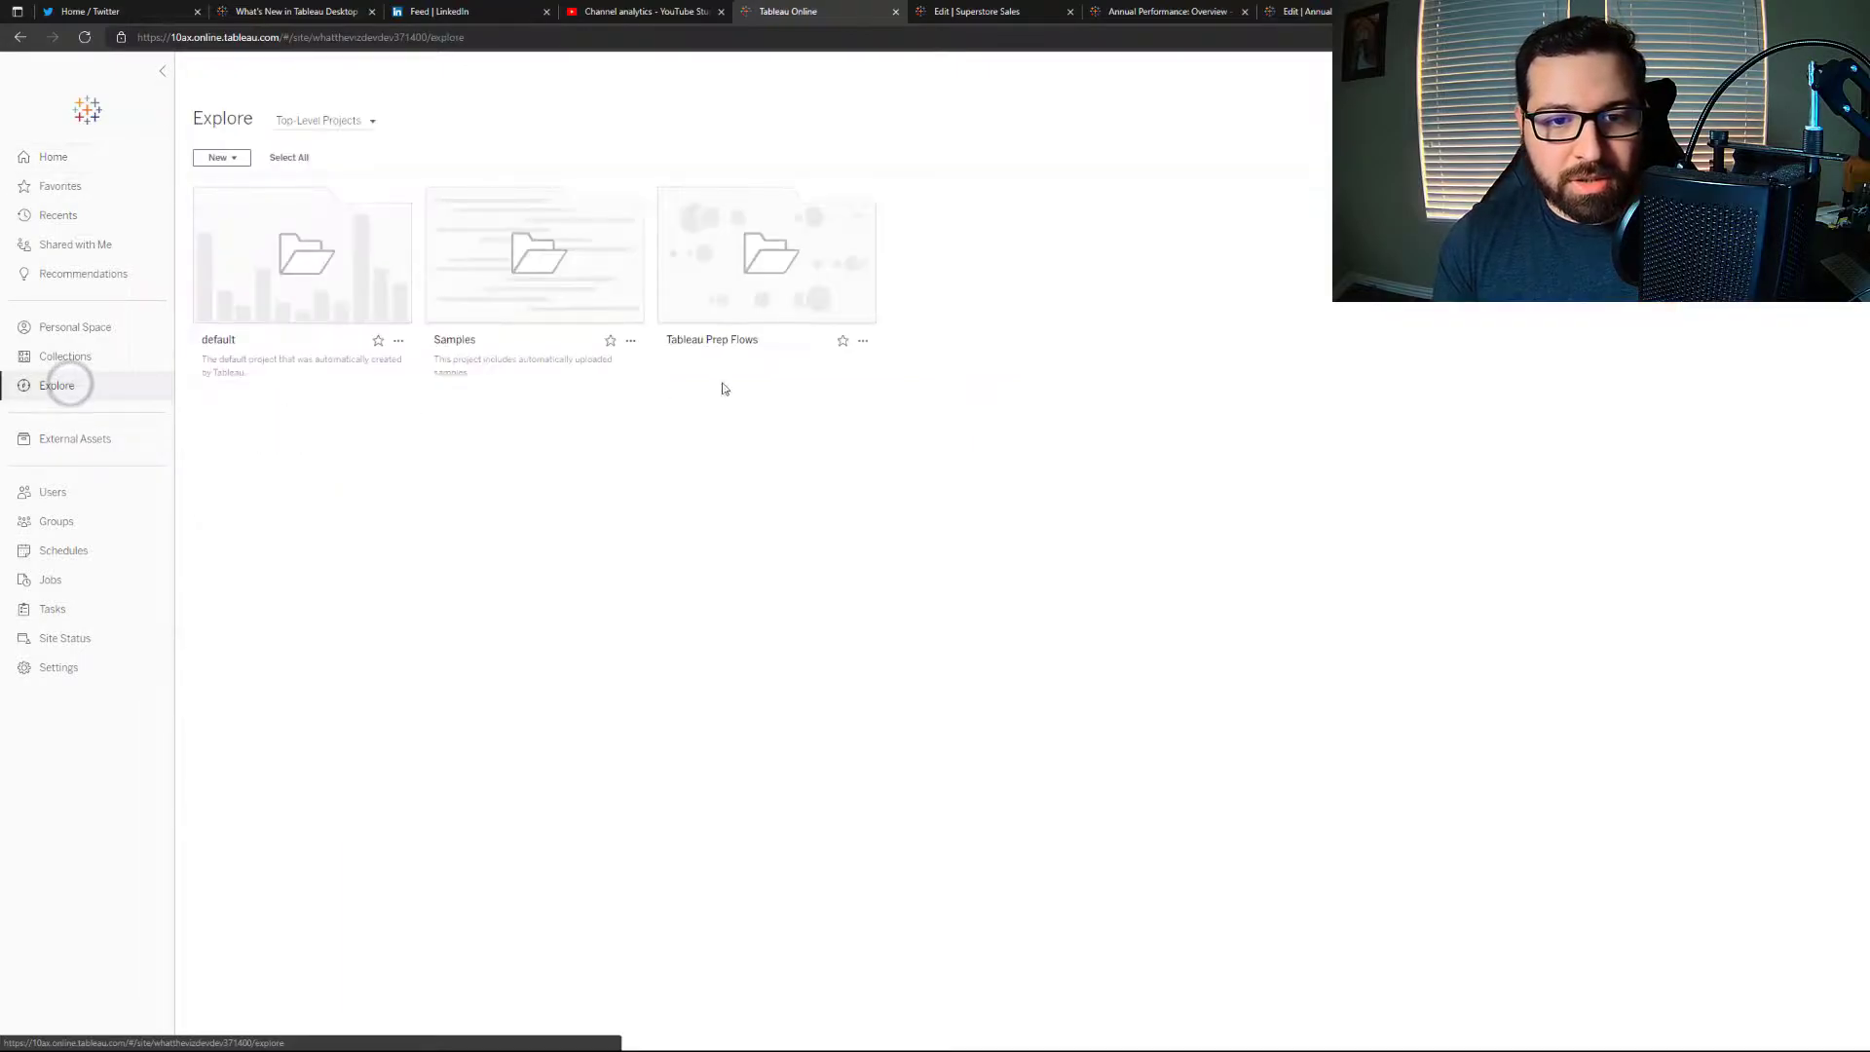
left_click(820, 284)
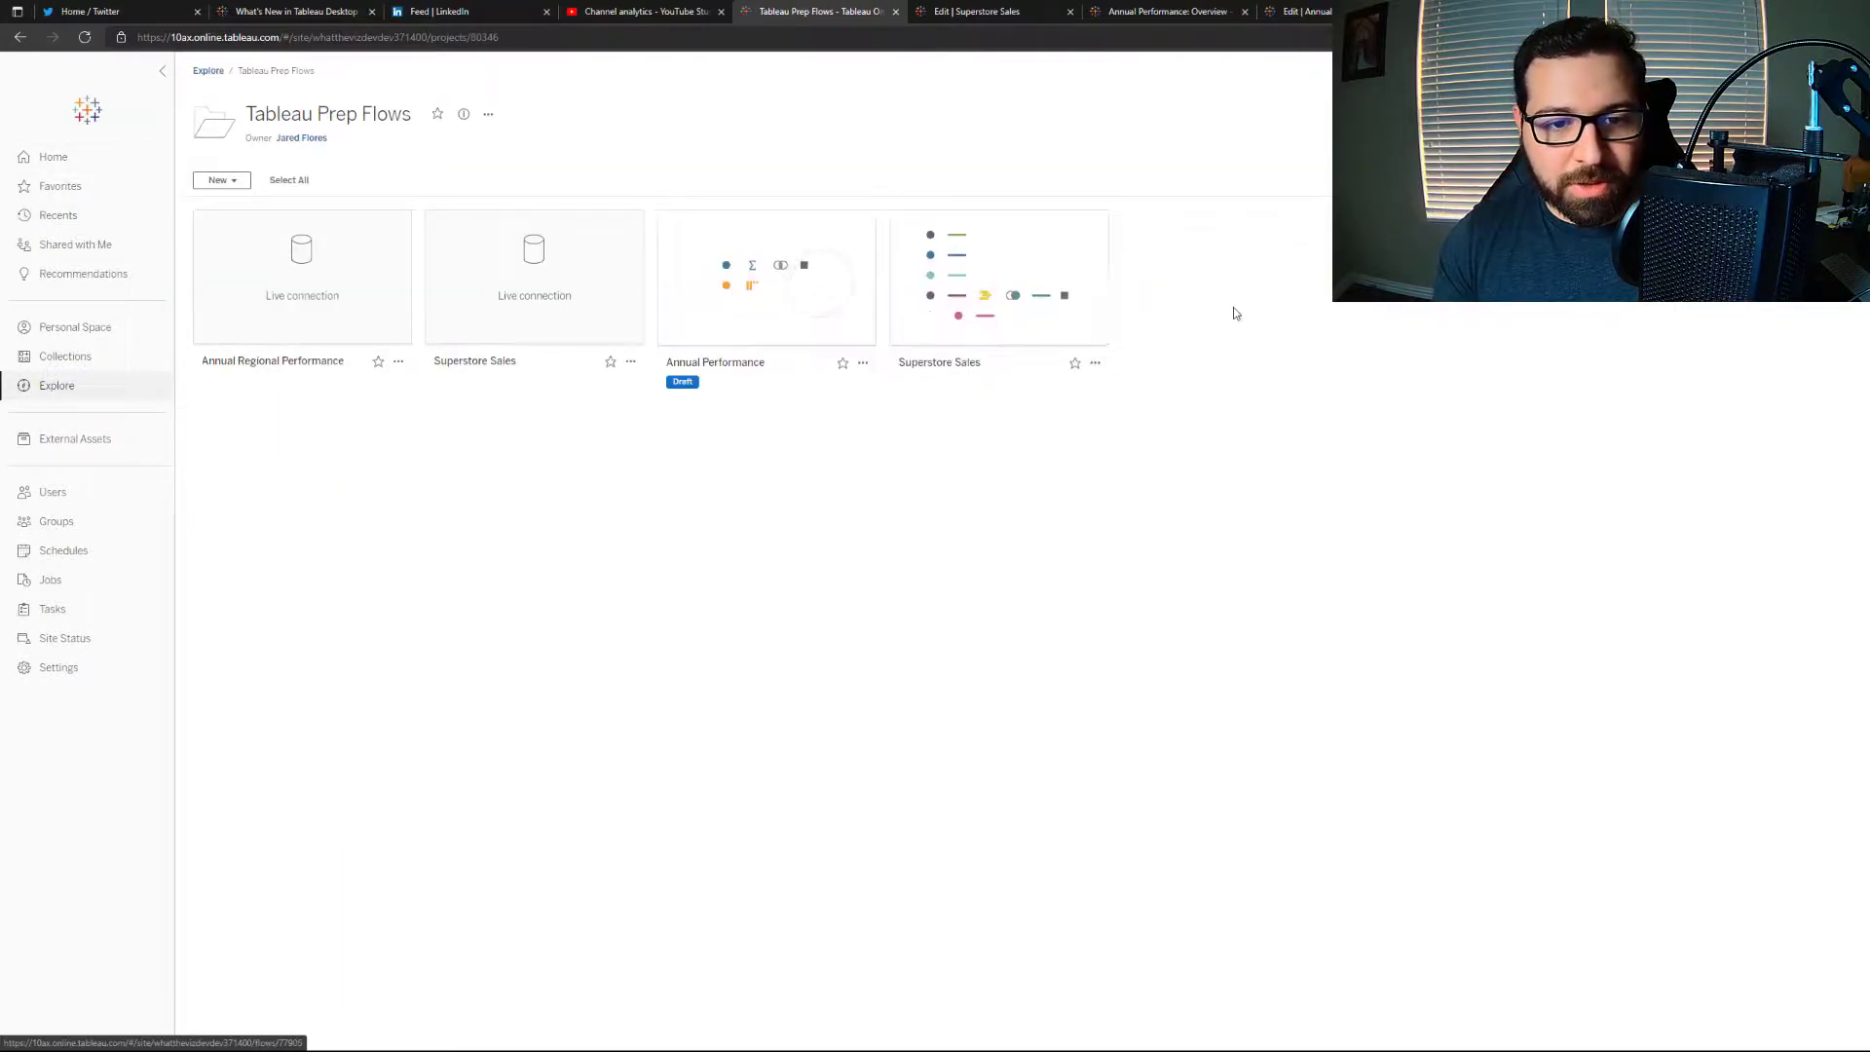
left_click(1039, 283)
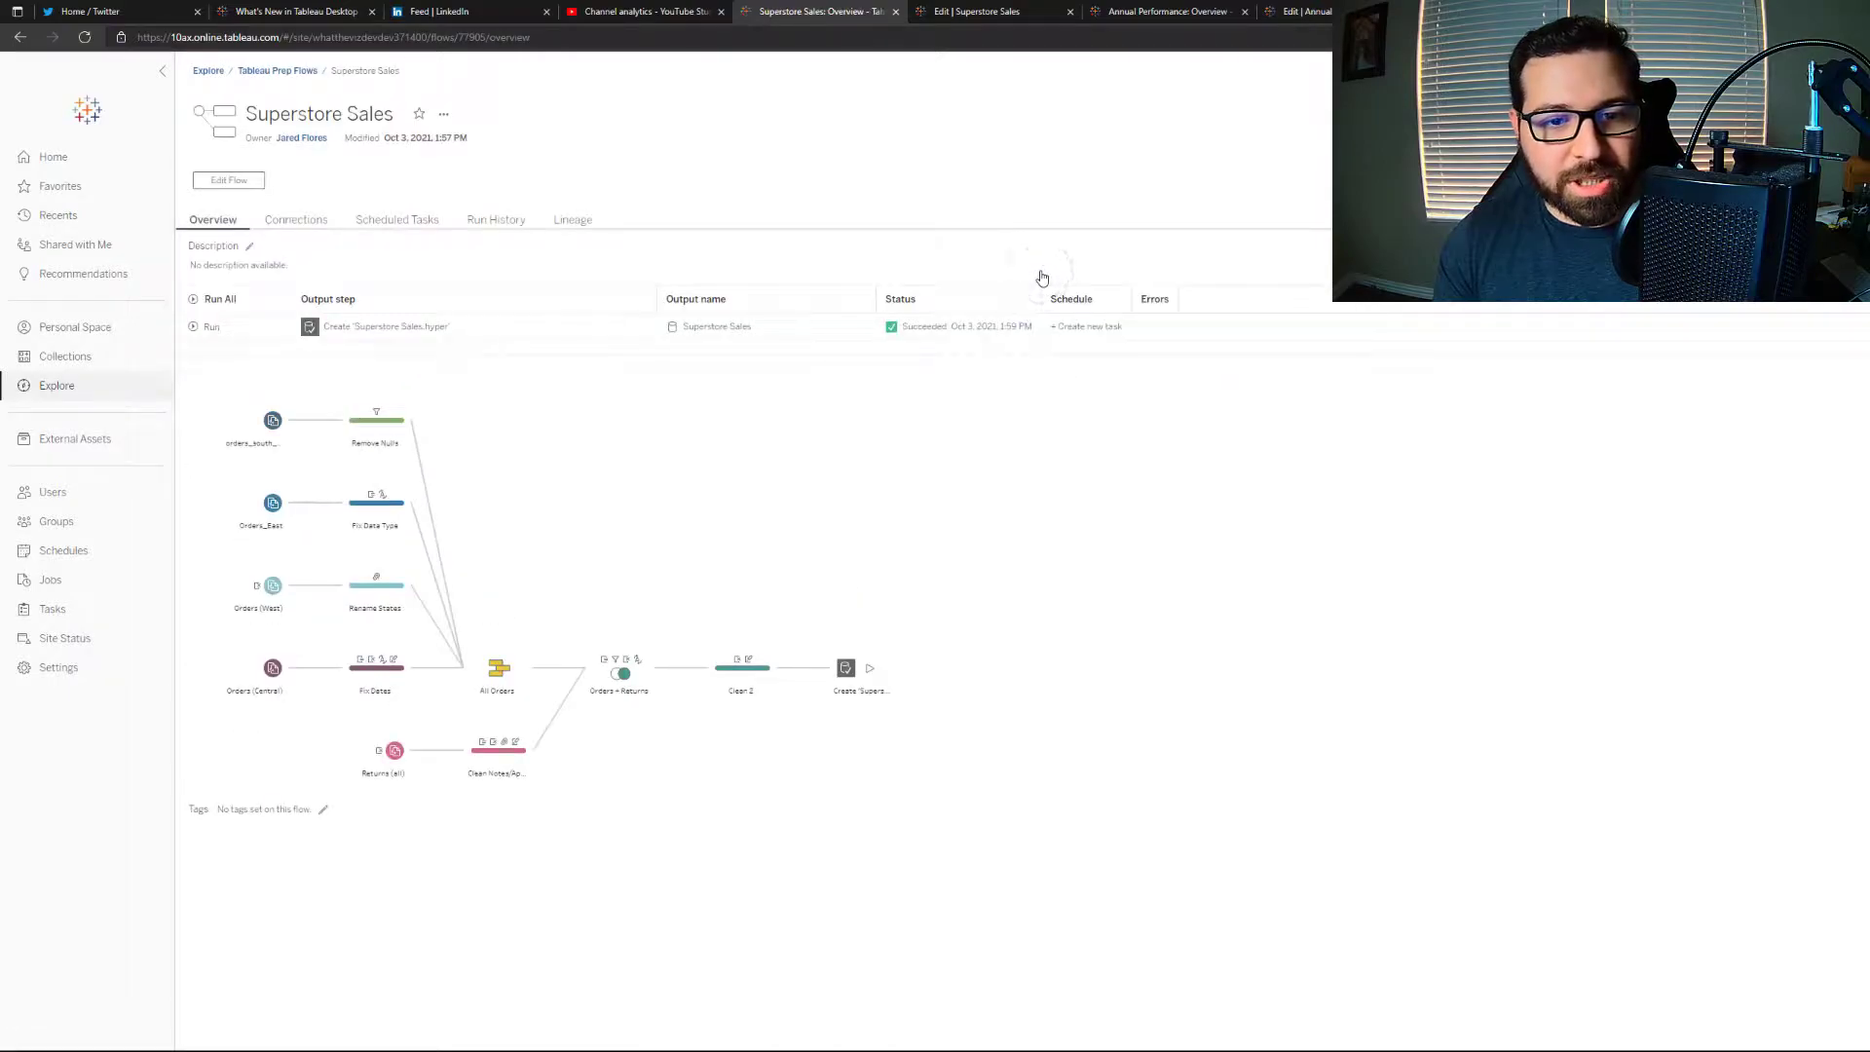
left_click(408, 222)
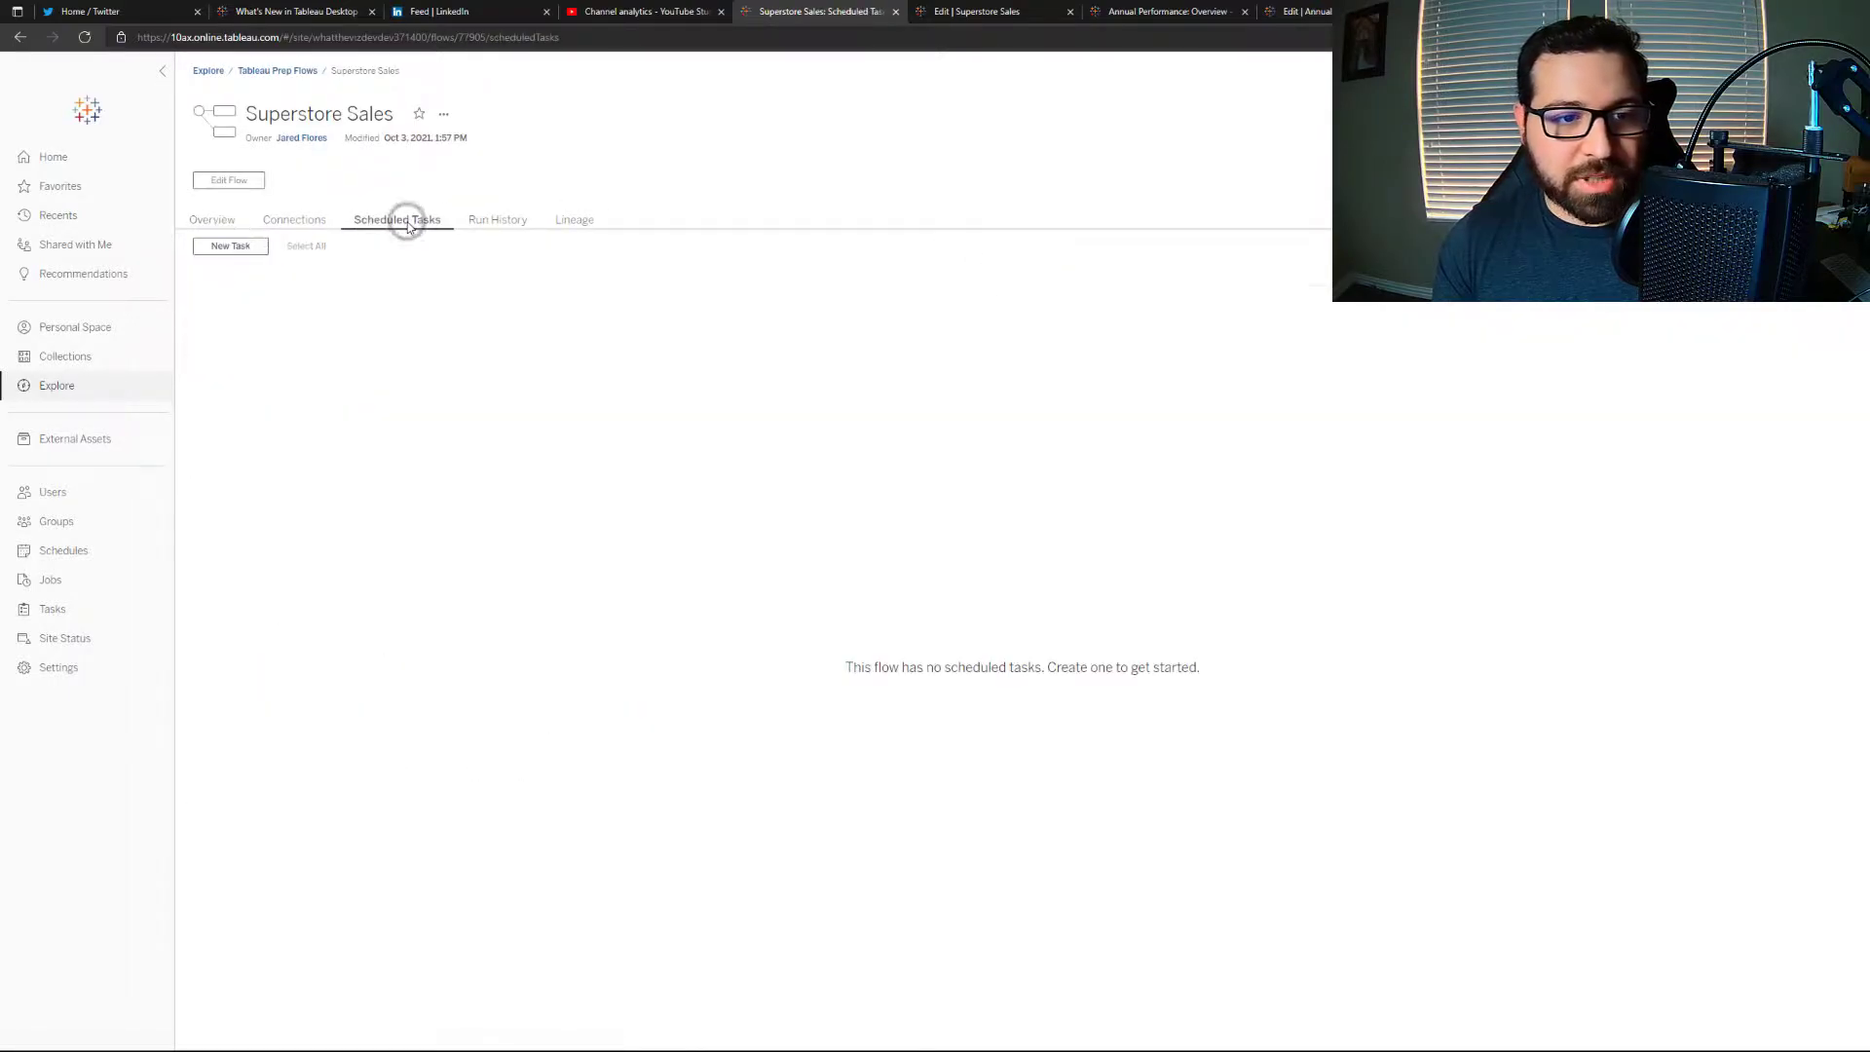
Start a new task, look over the available run schedules, then cancel without creating it
left_click(230, 248)
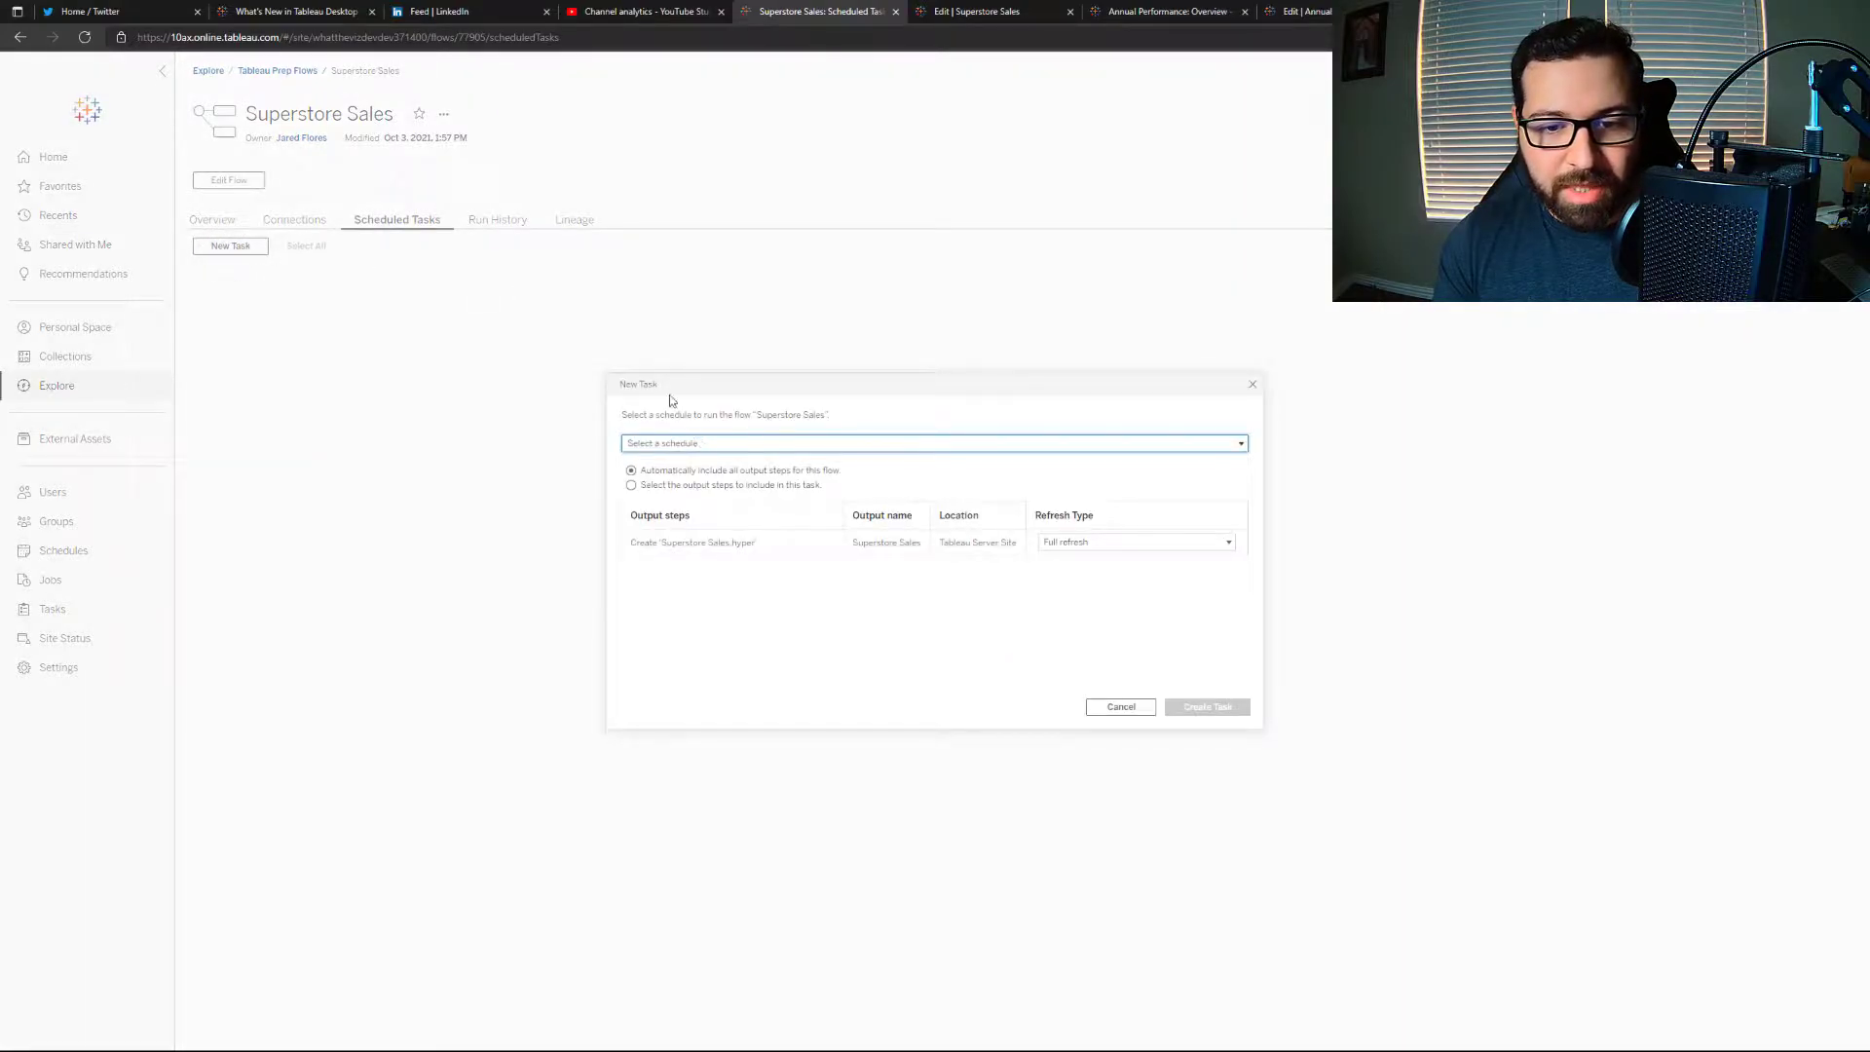
left_click(870, 445)
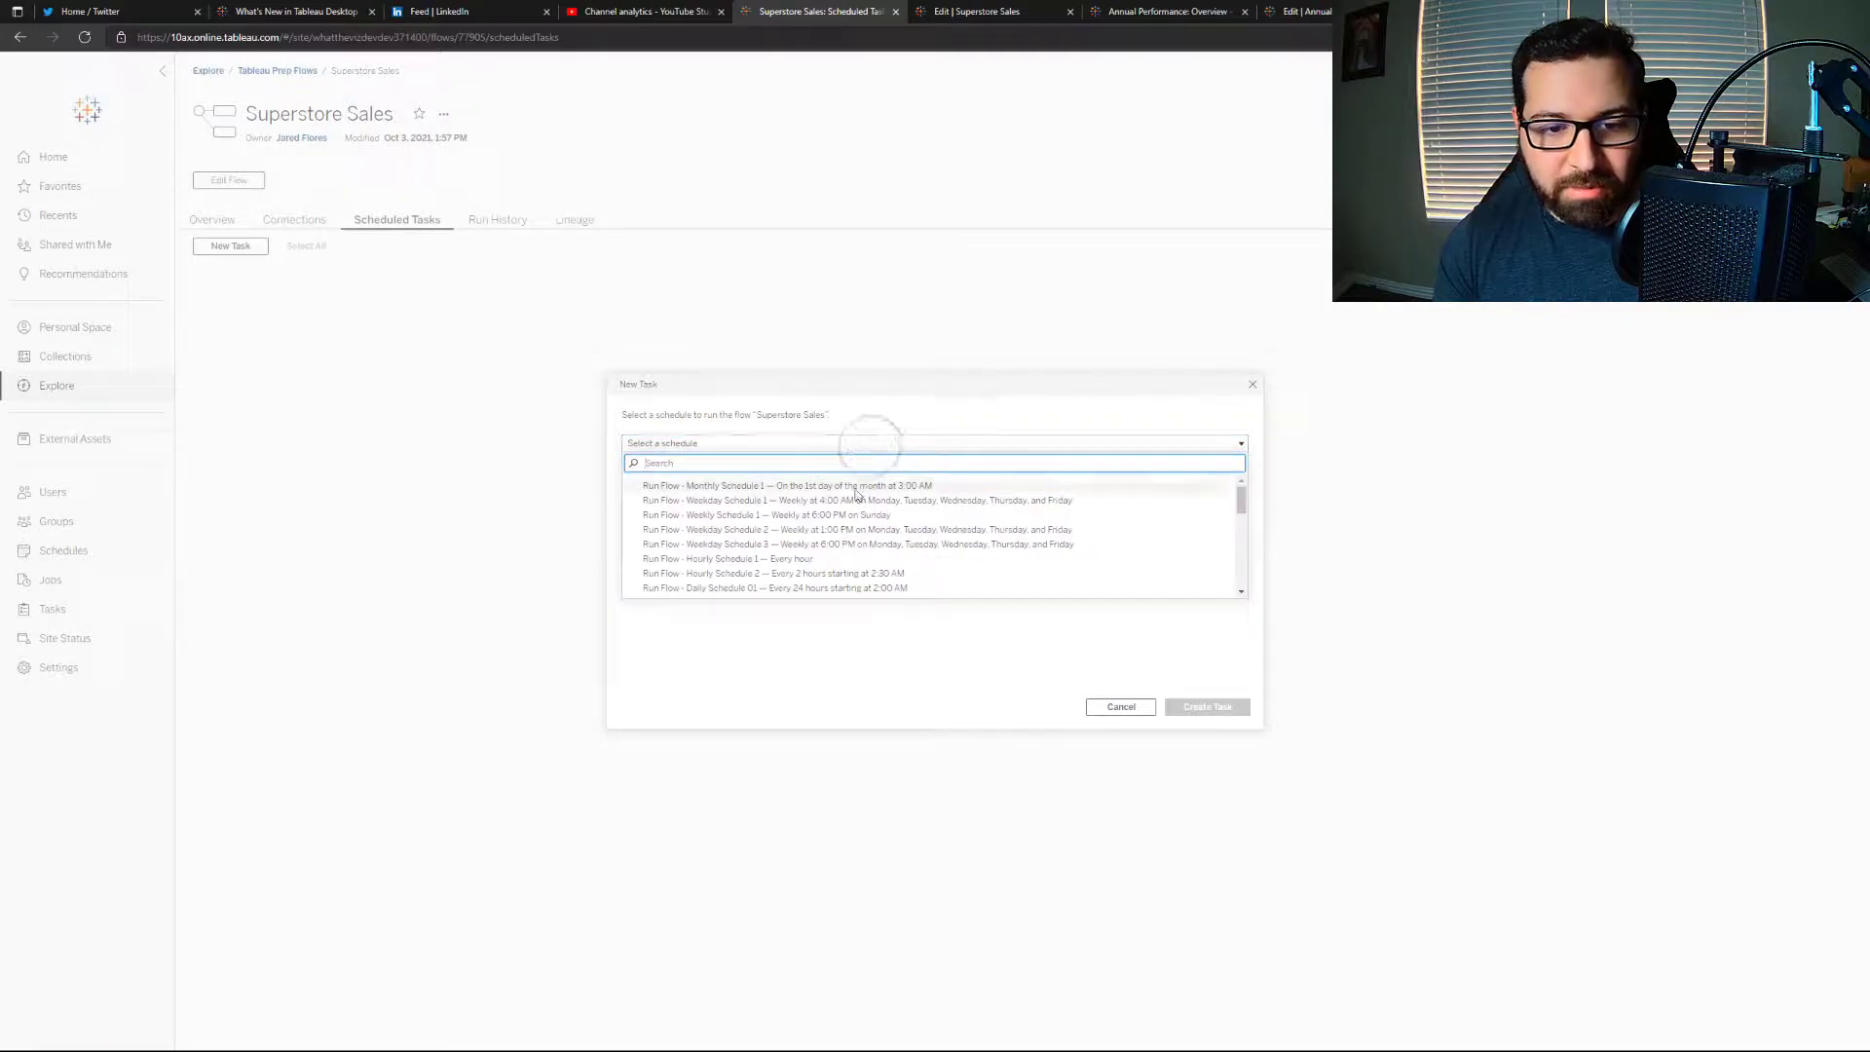
left_click(785, 417)
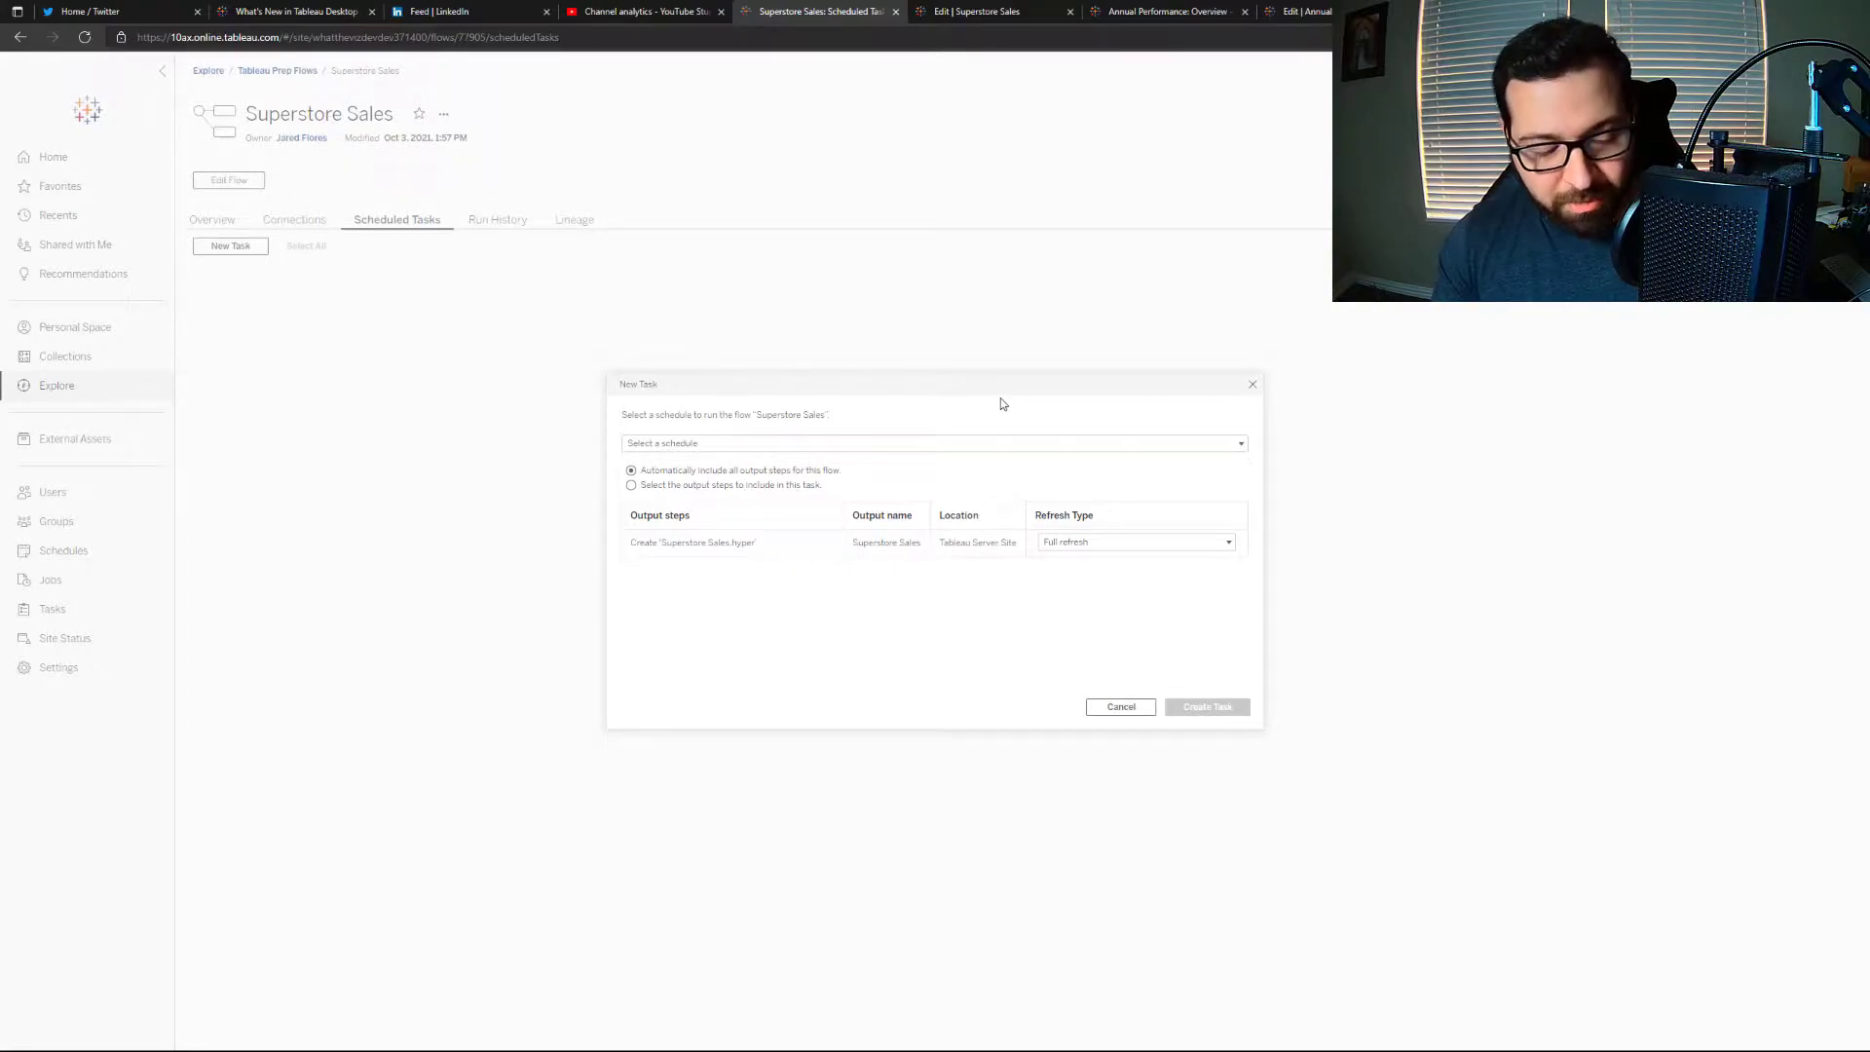
left_click(1255, 385)
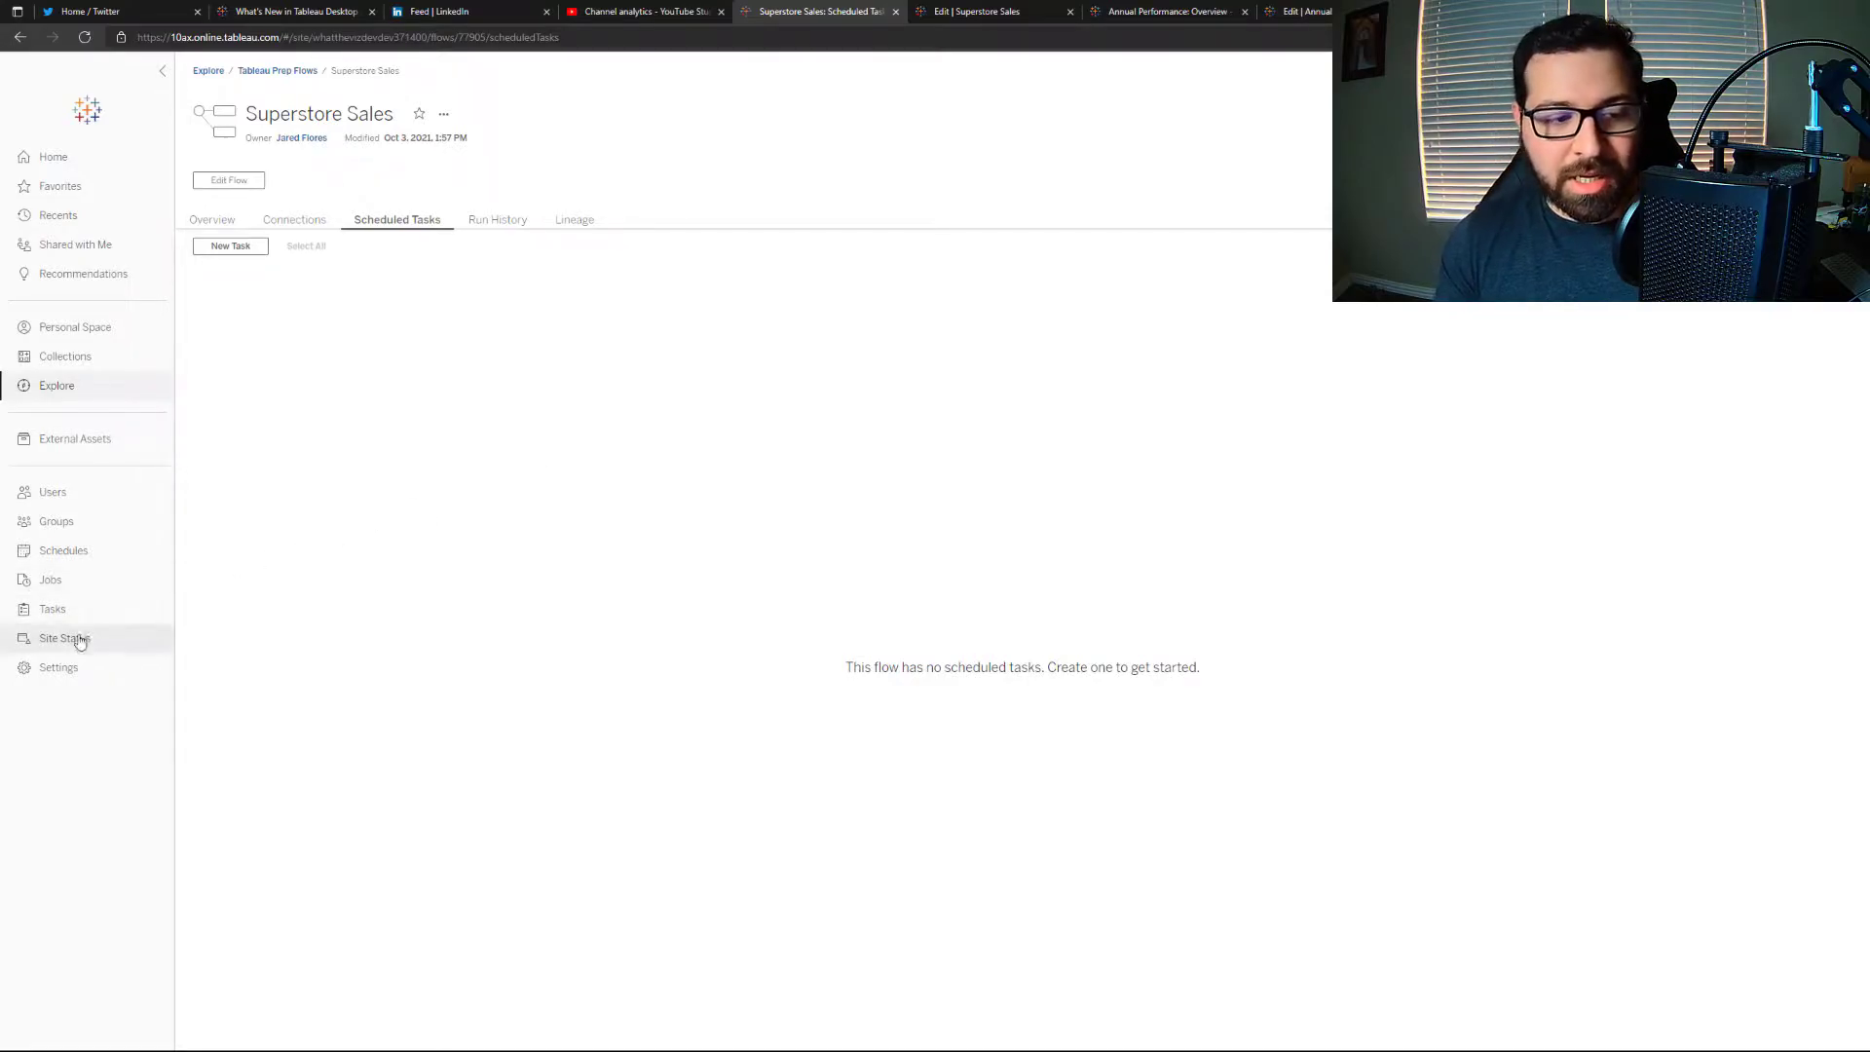
Enable 'Let users schedule linked tasks' in the site settings and save
left_click(92, 669)
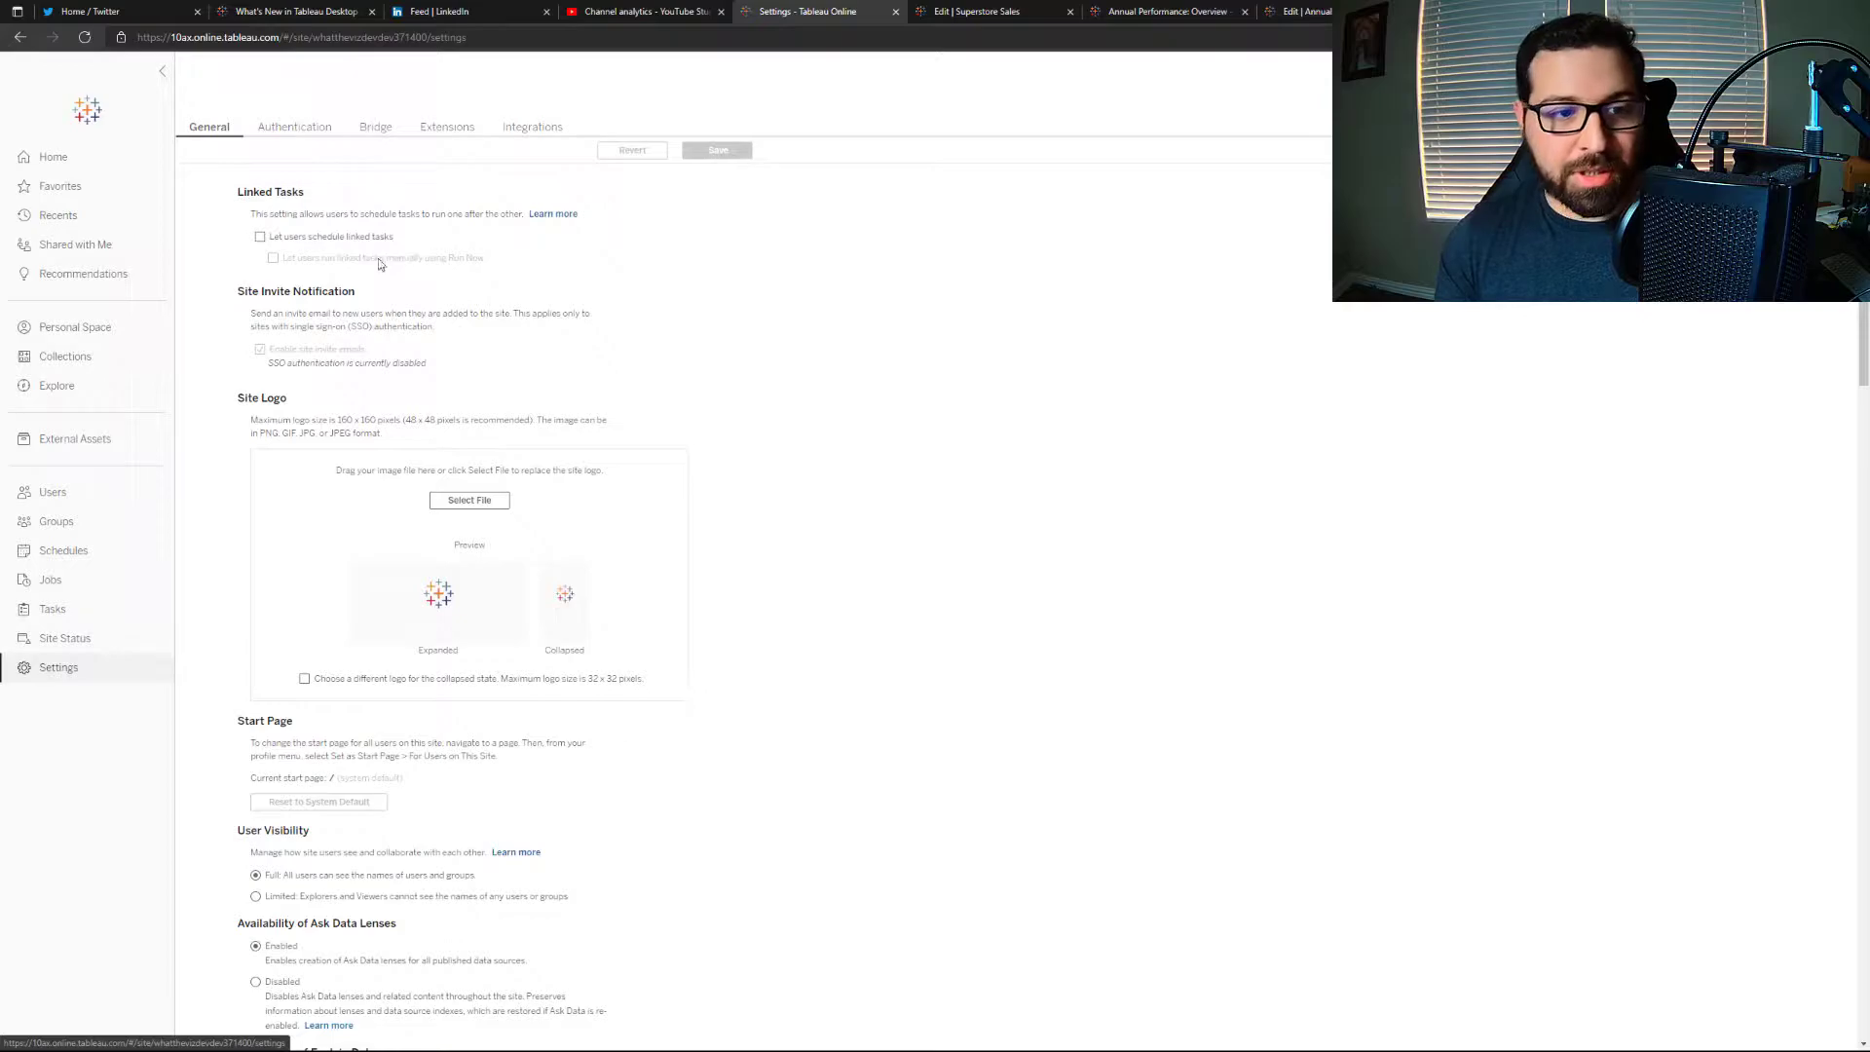
left_click(260, 237)
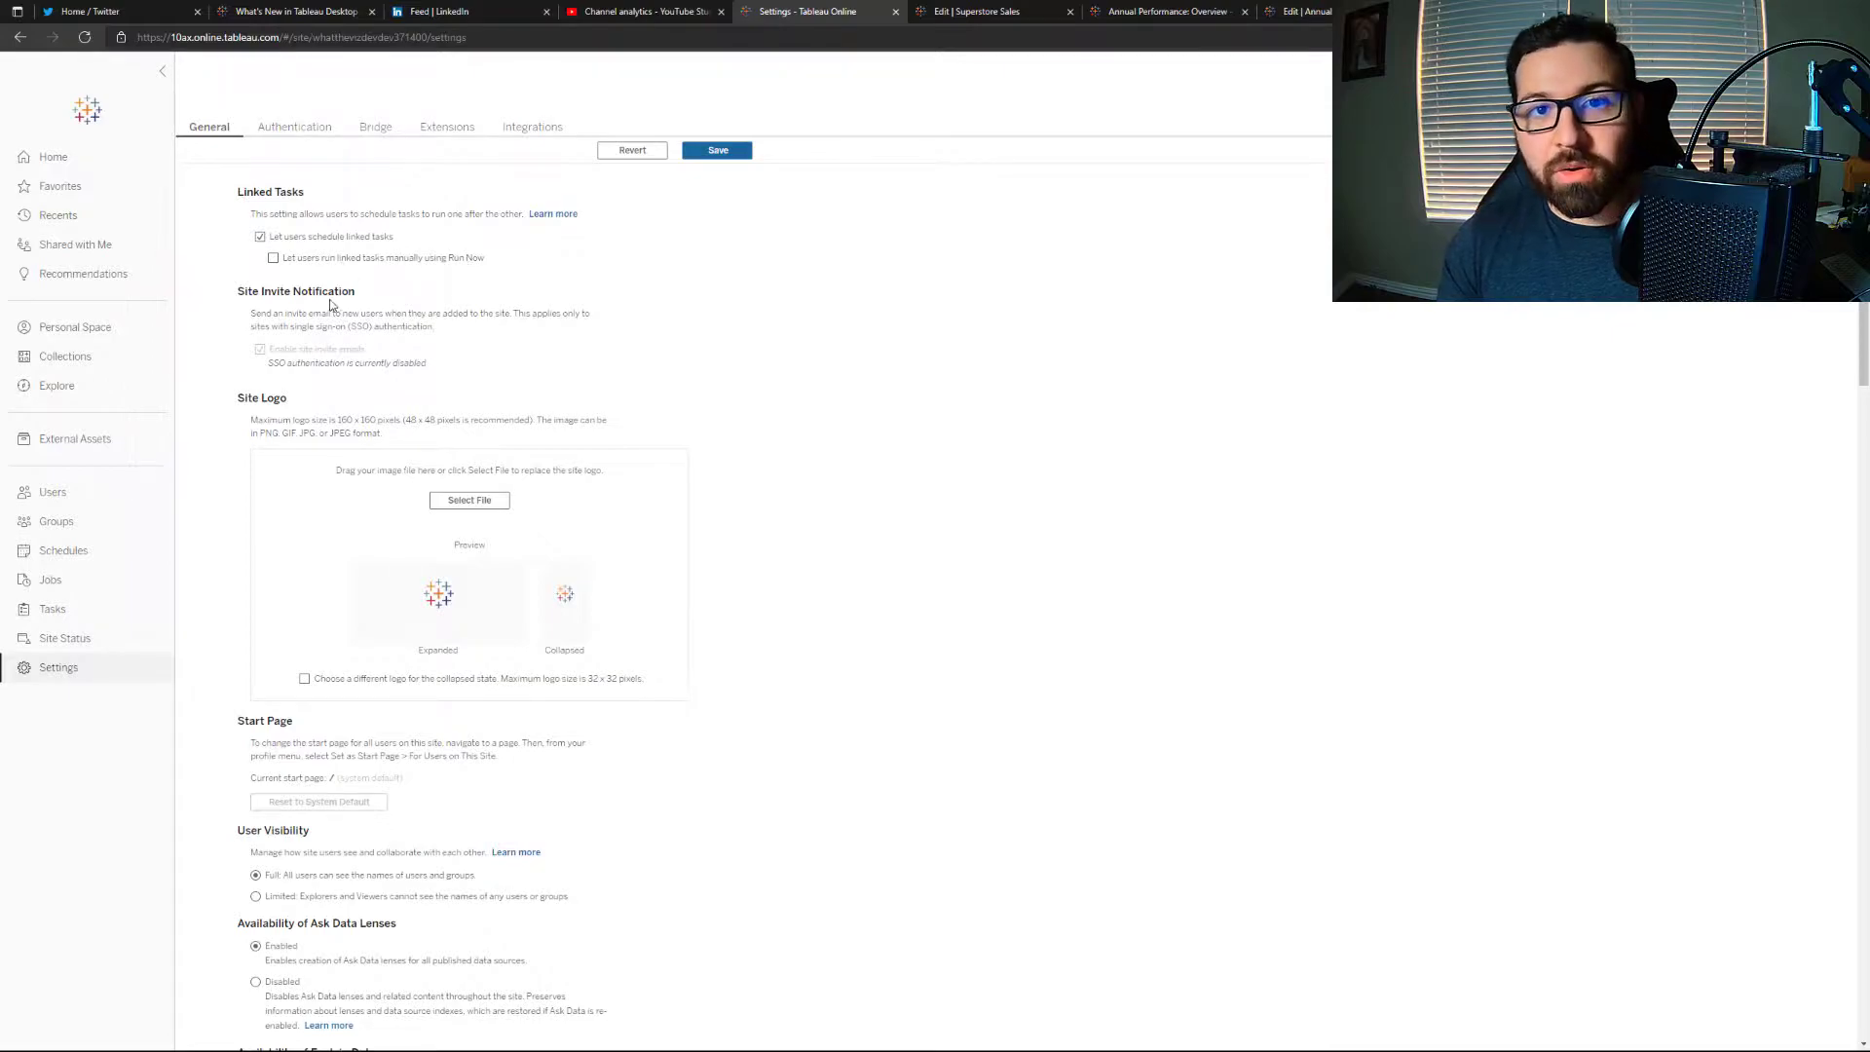
left_click(716, 150)
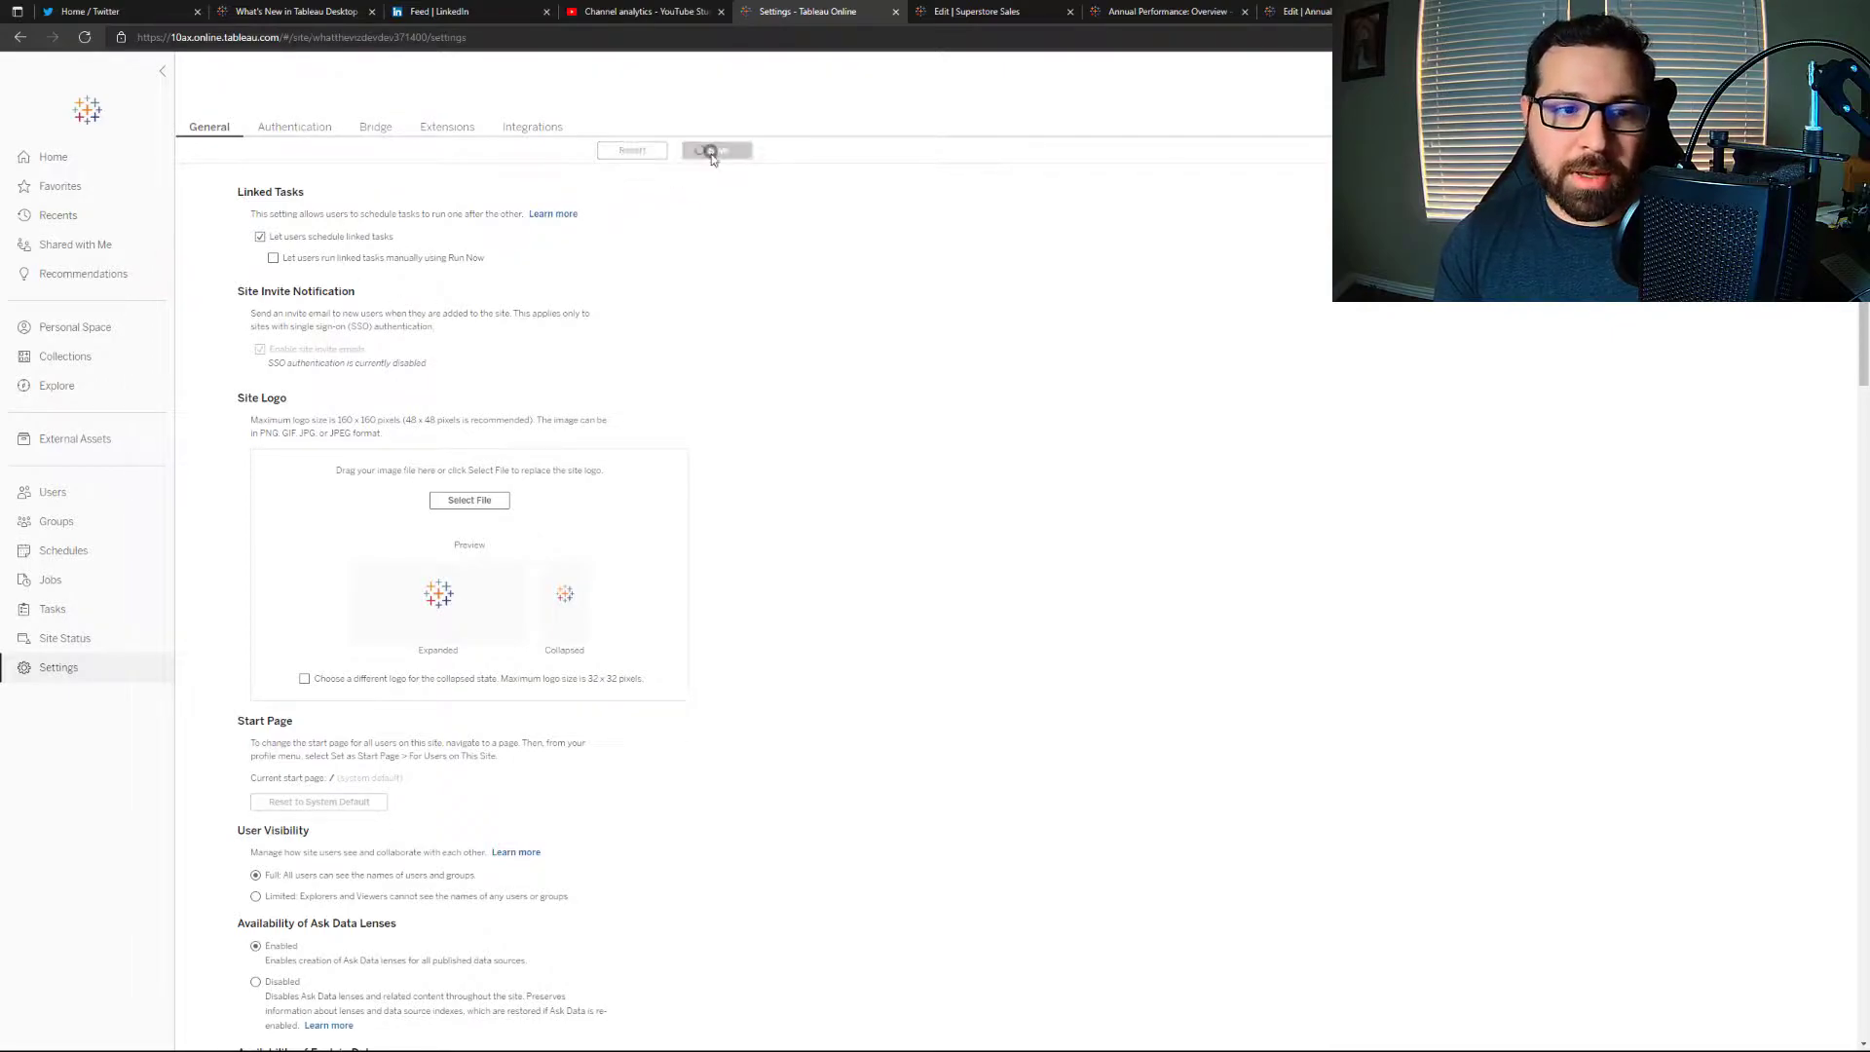
Return to the Superstore Sales Scheduled Tasks and start a new task on the Linked Tasks tab
left_click(63, 385)
left_click(785, 251)
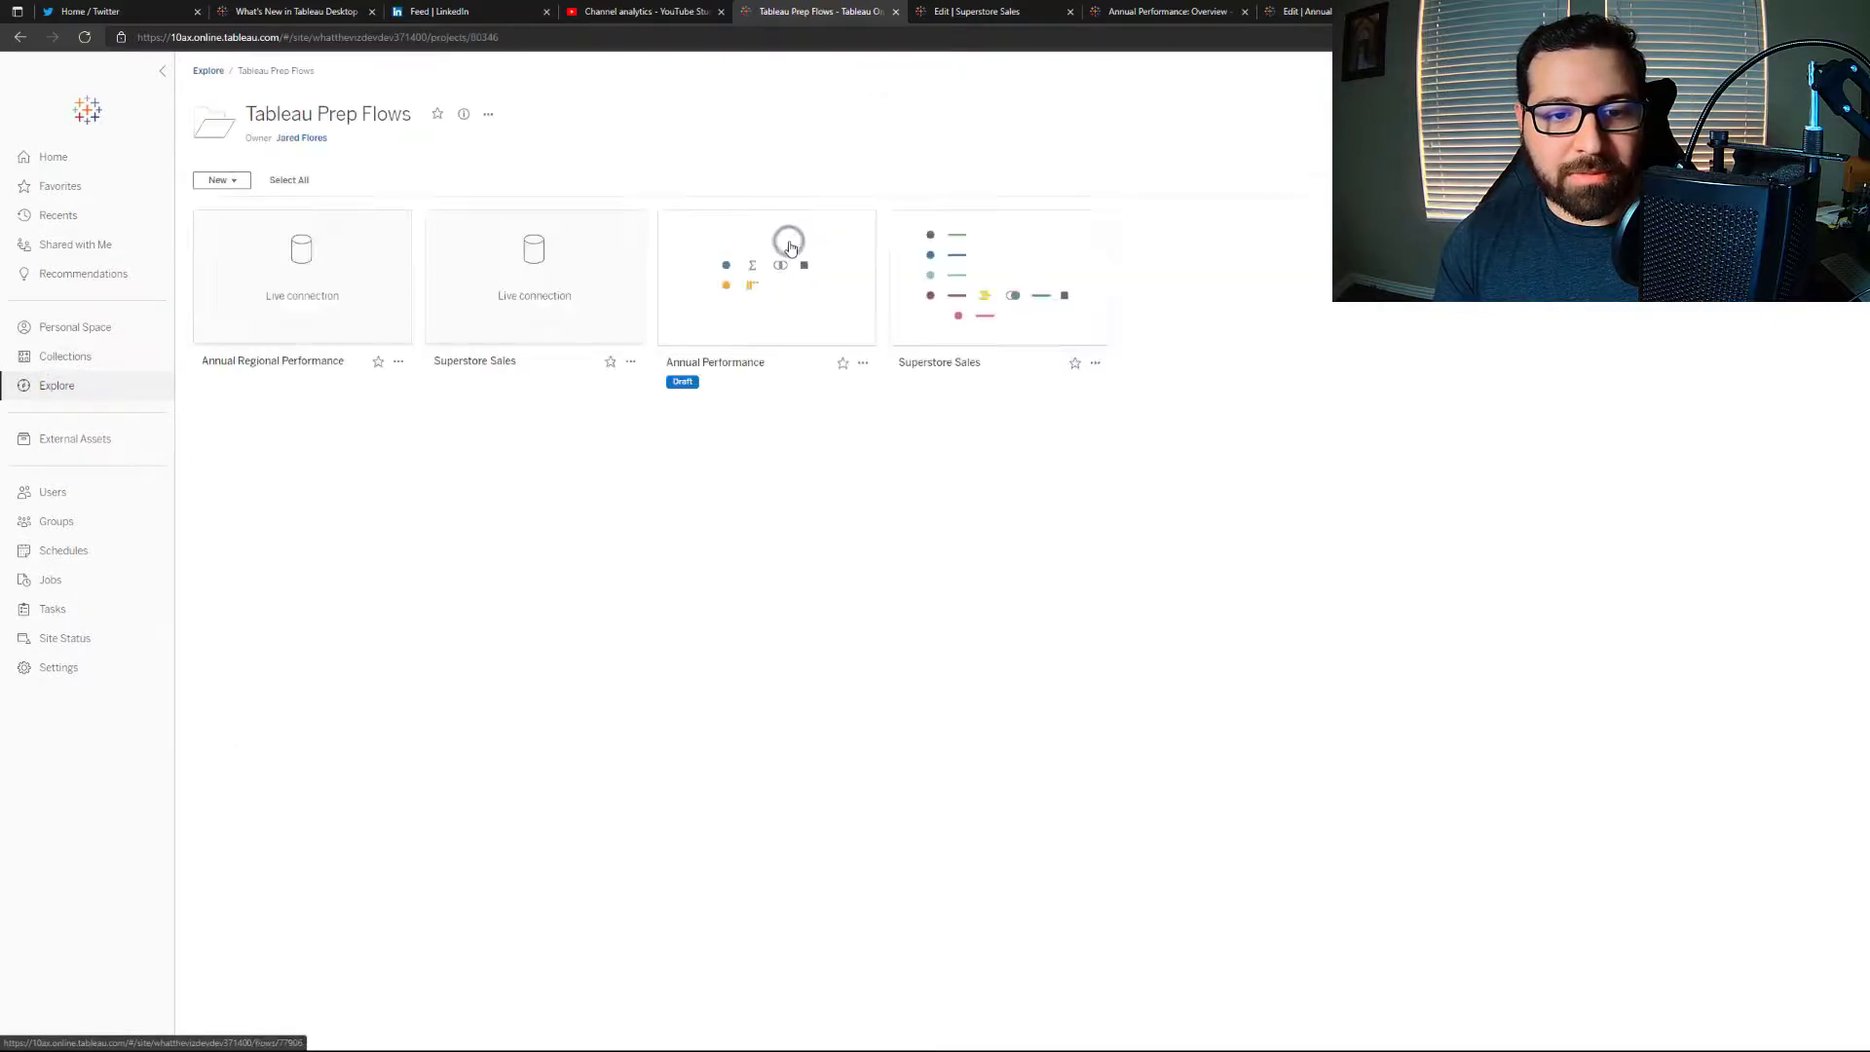
left_click(1005, 267)
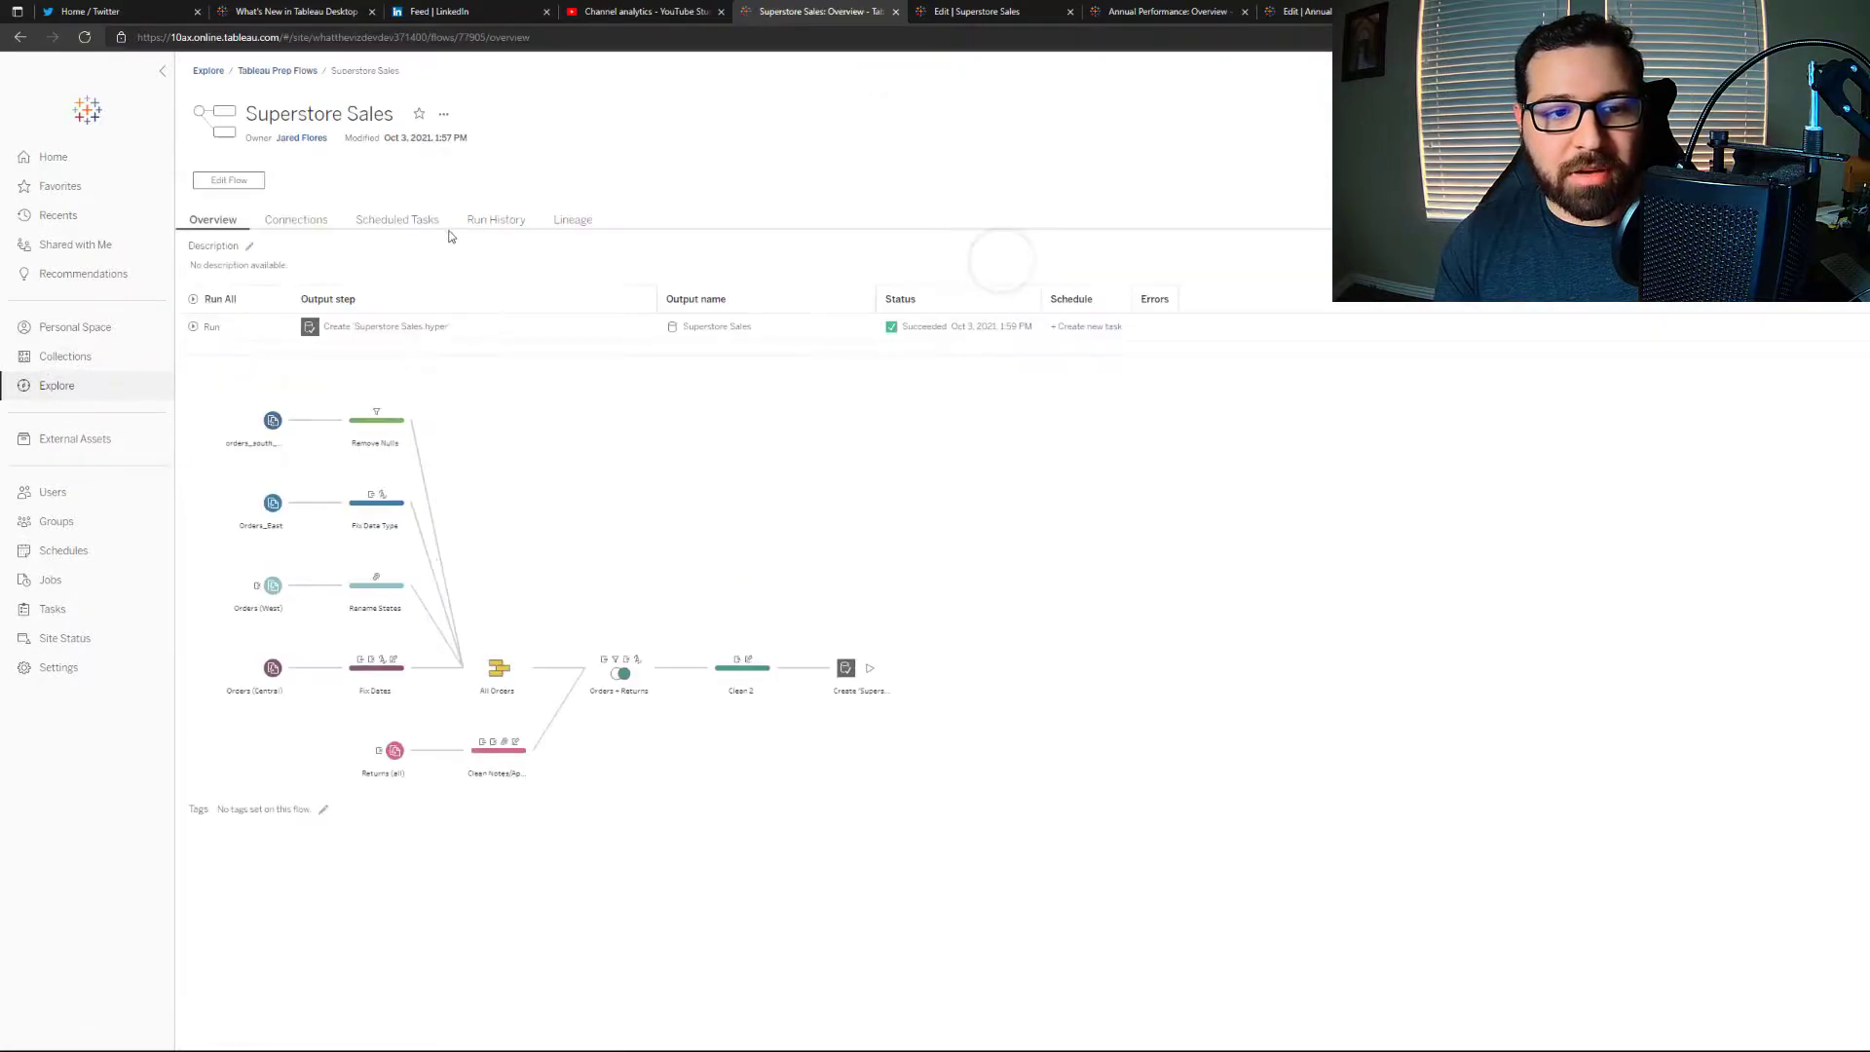
left_click(419, 216)
left_click(231, 246)
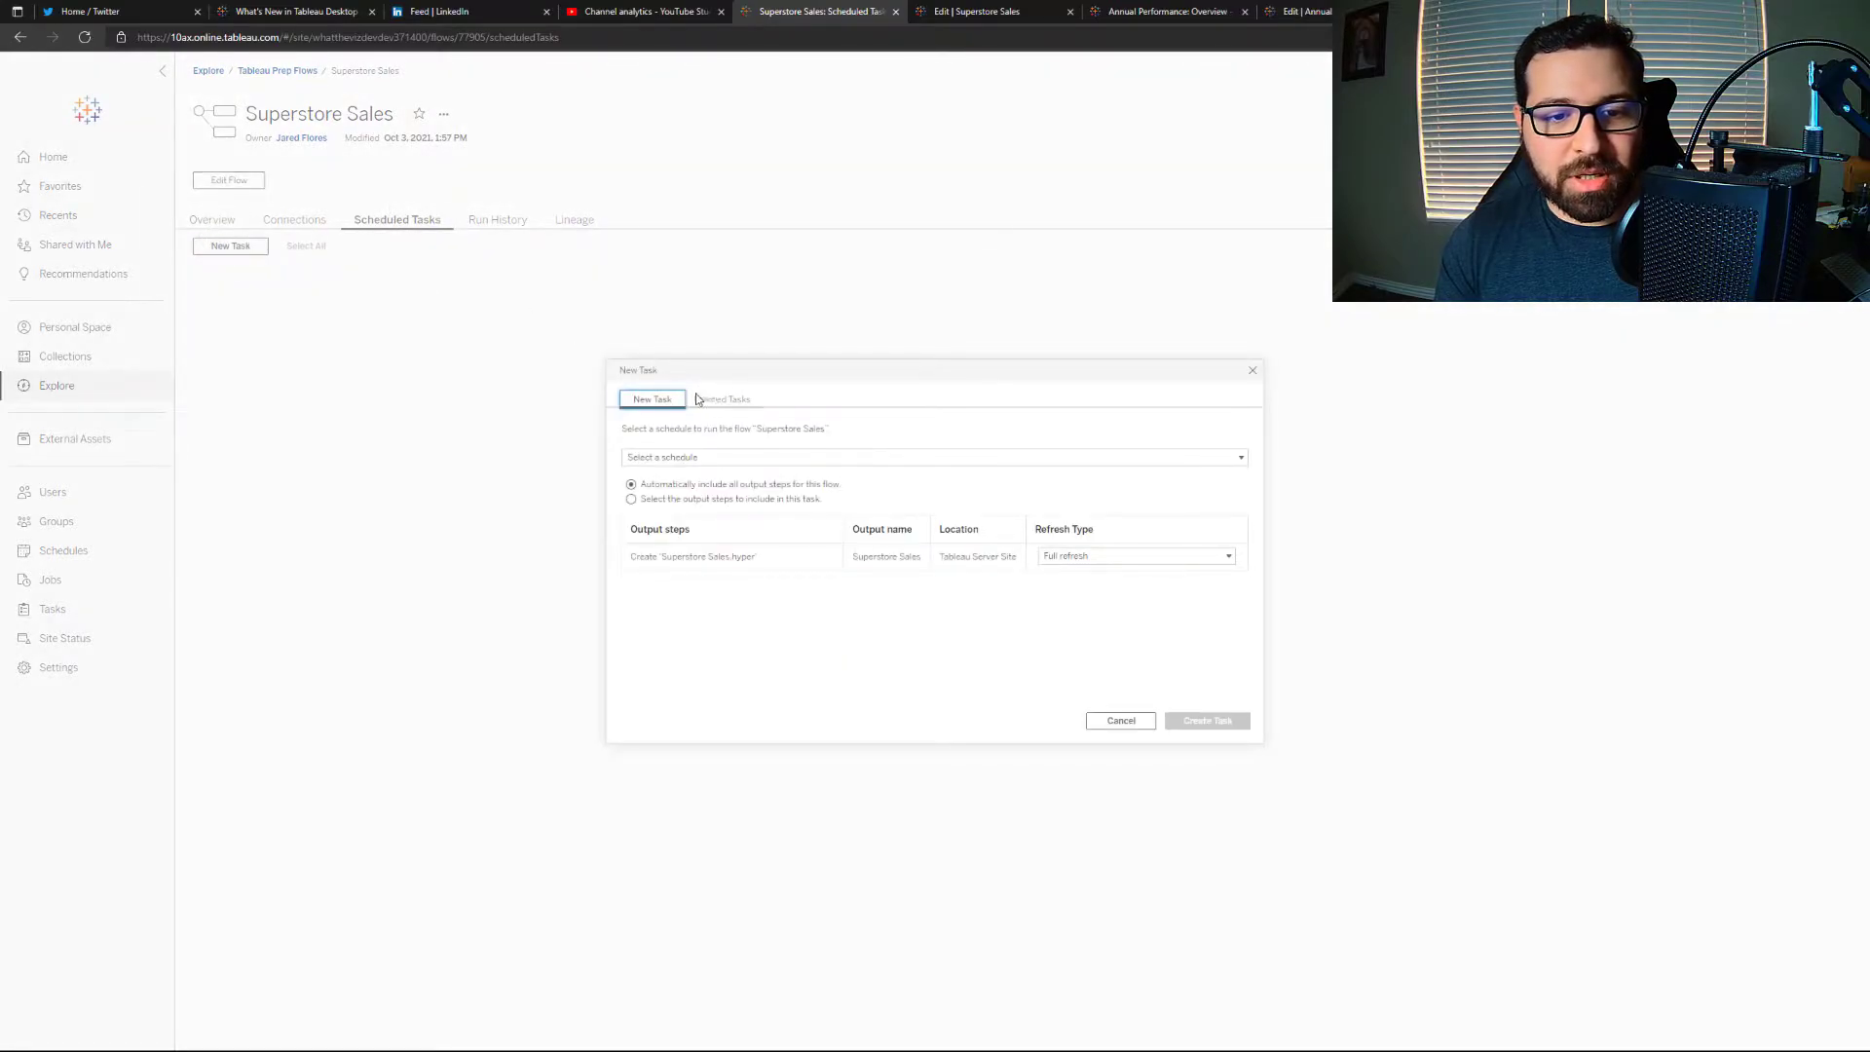
left_click(731, 401)
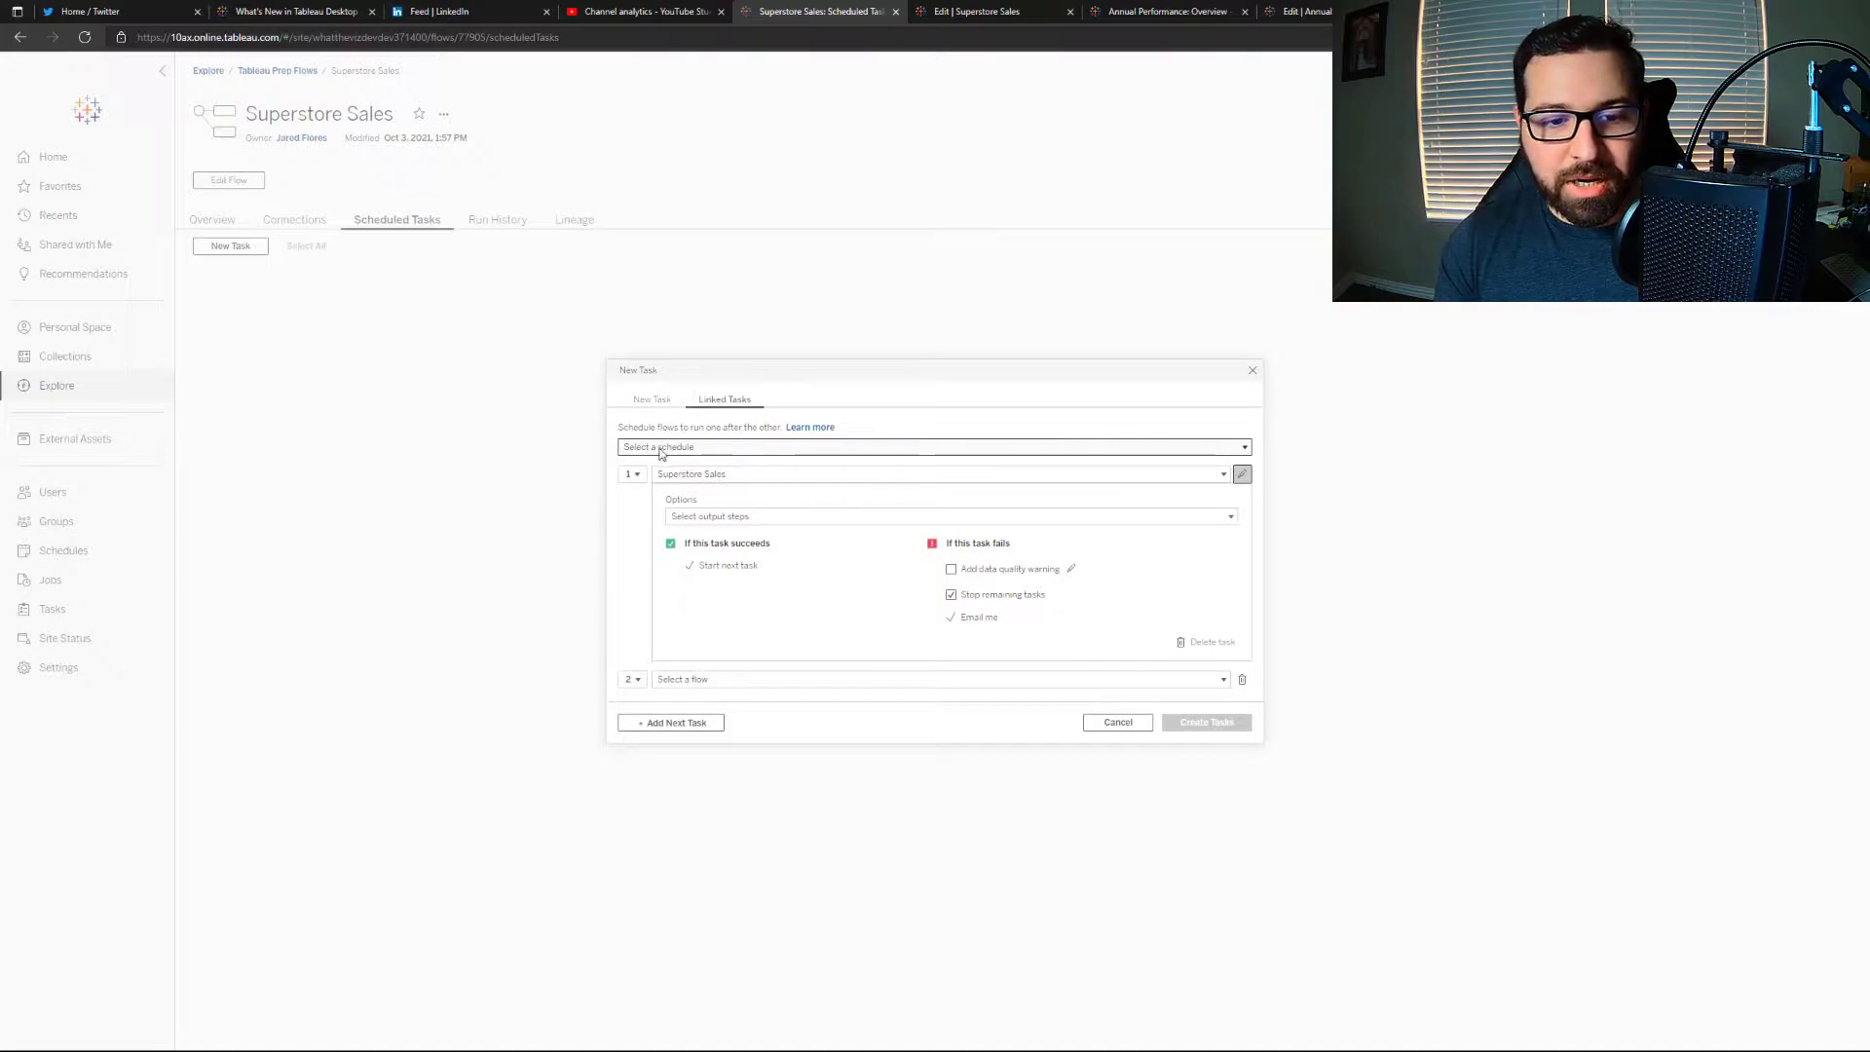
Review task 1's schedule, reordering and output step options, keeping Superstore Sales as task 1
left_click(757, 453)
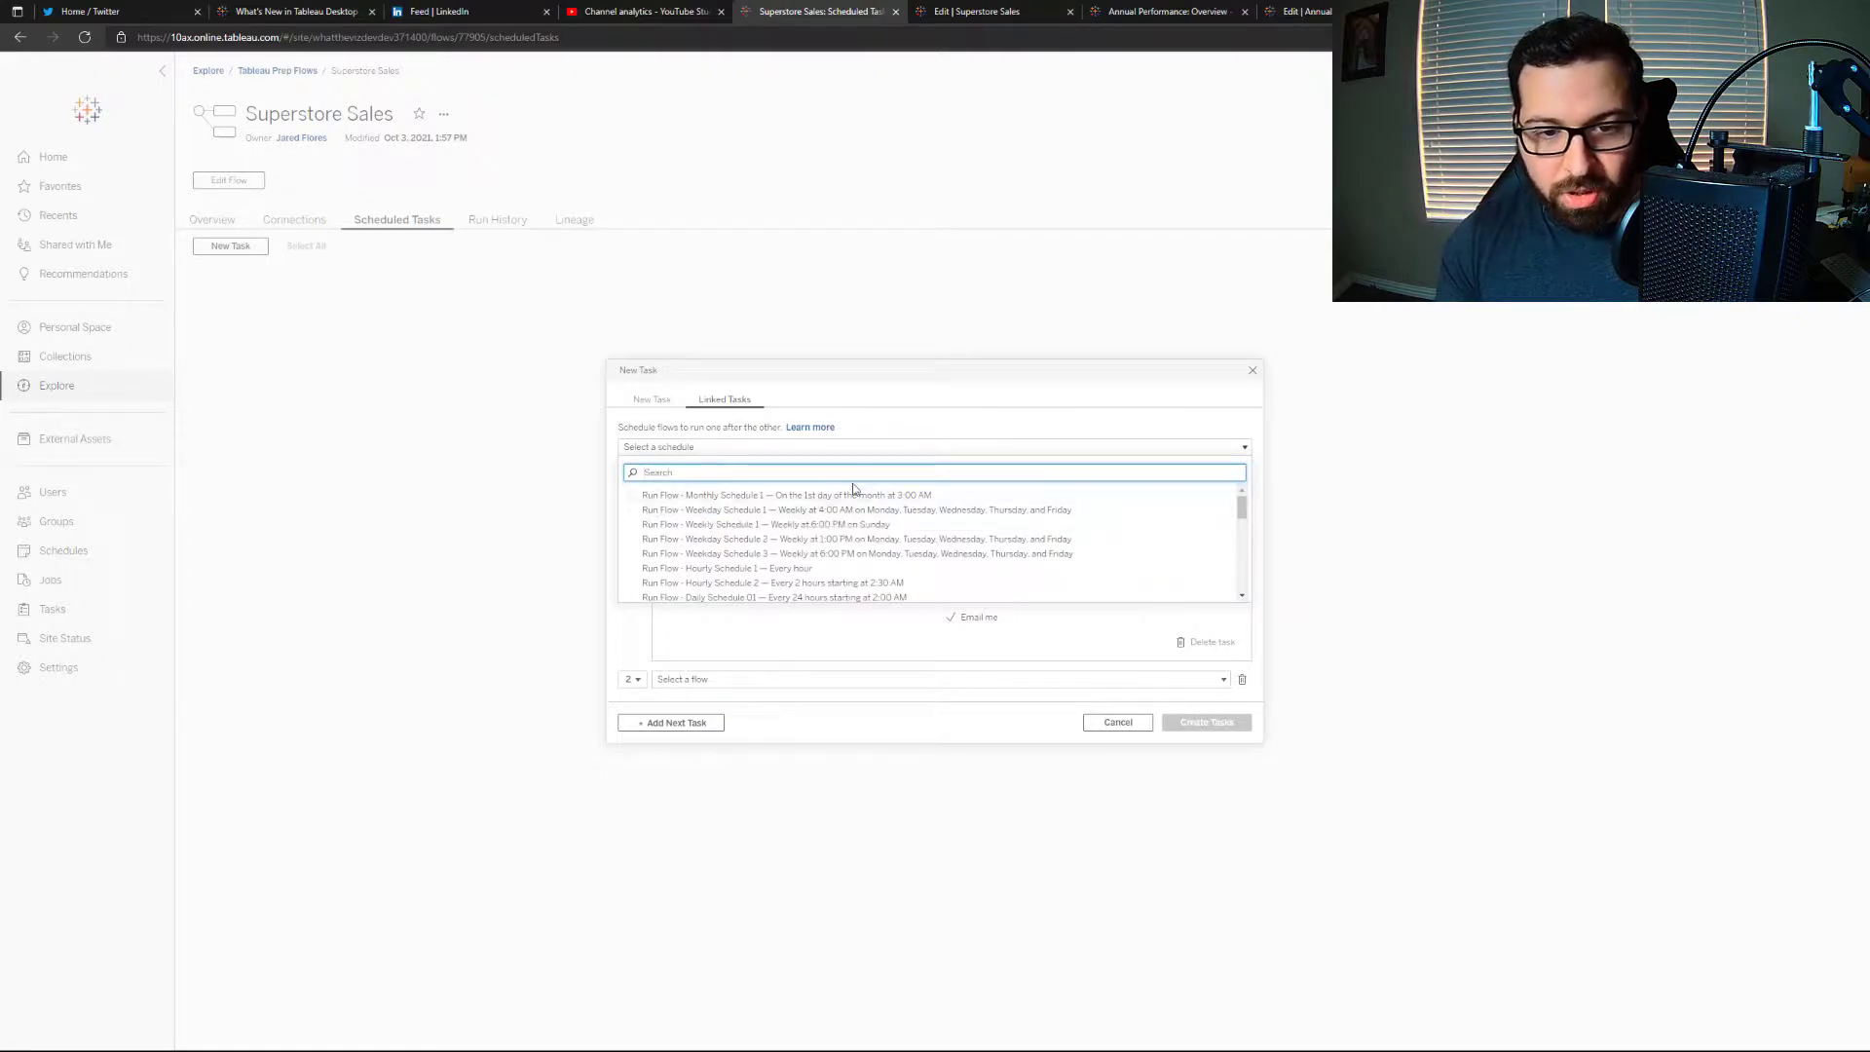
left_click(882, 428)
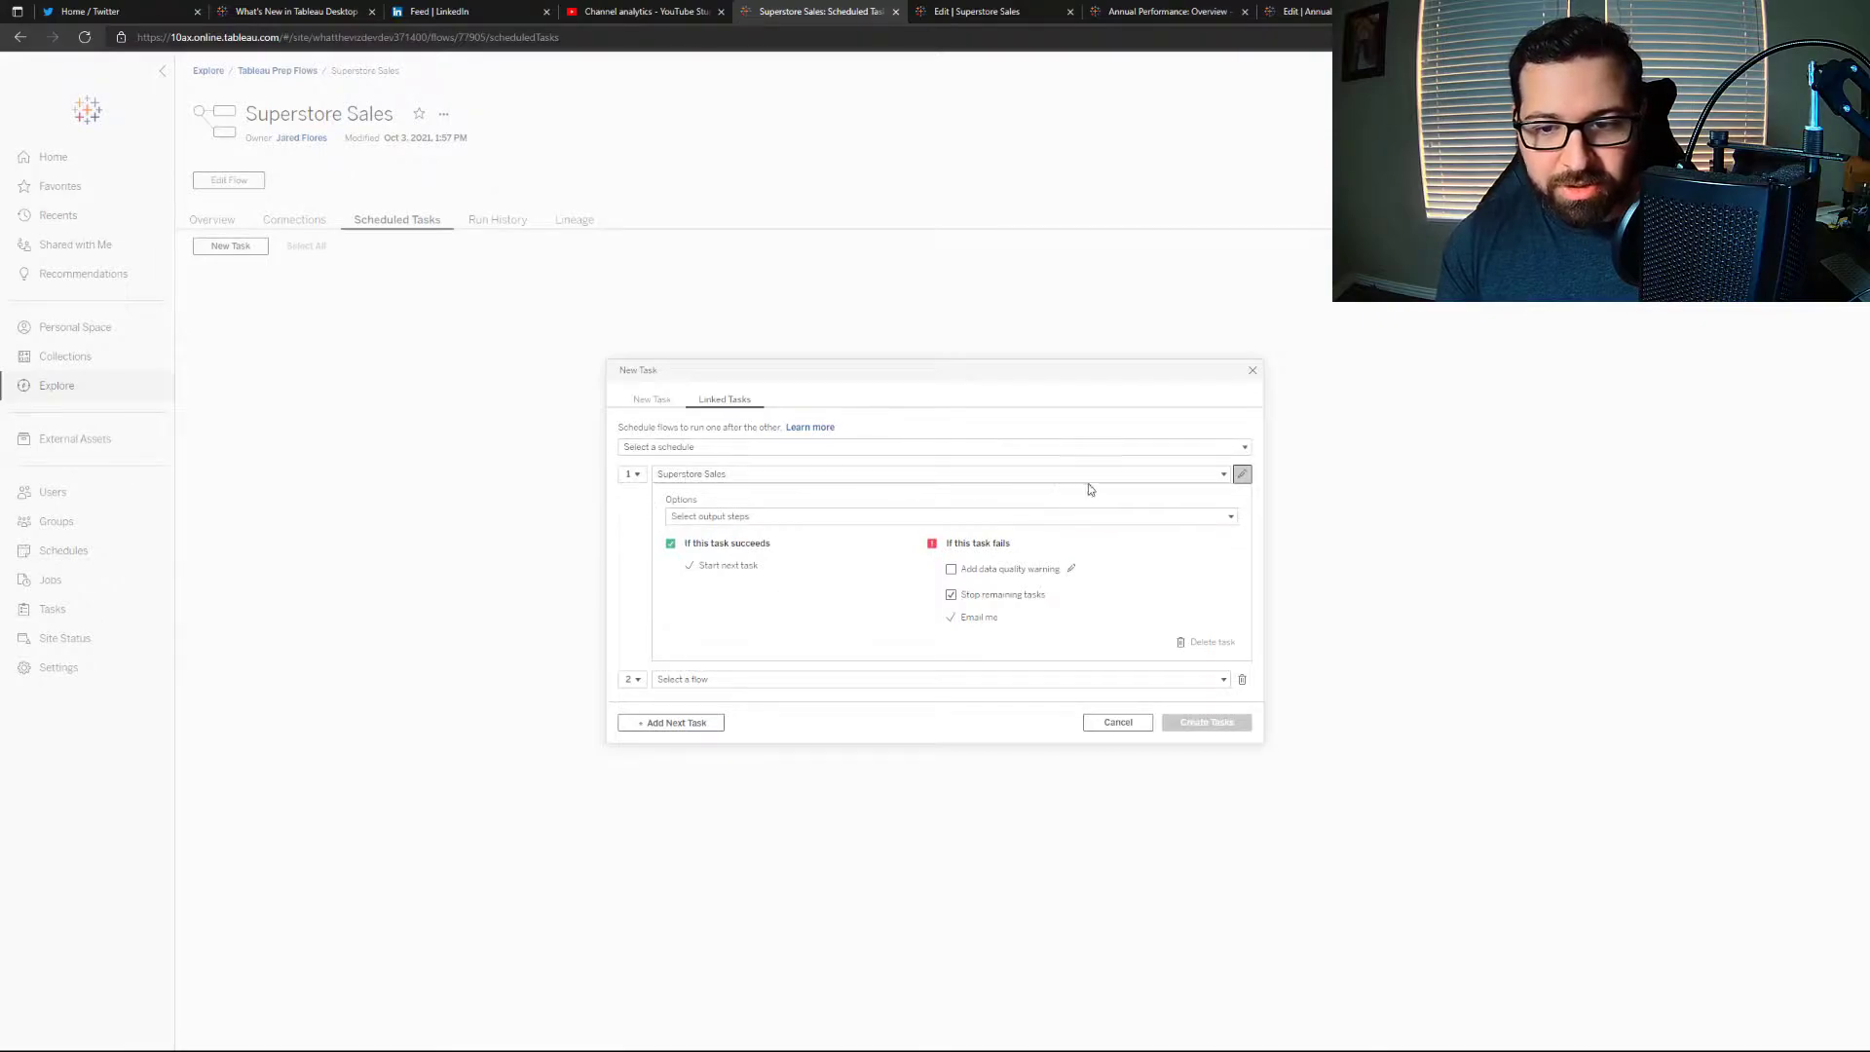
left_click(637, 475)
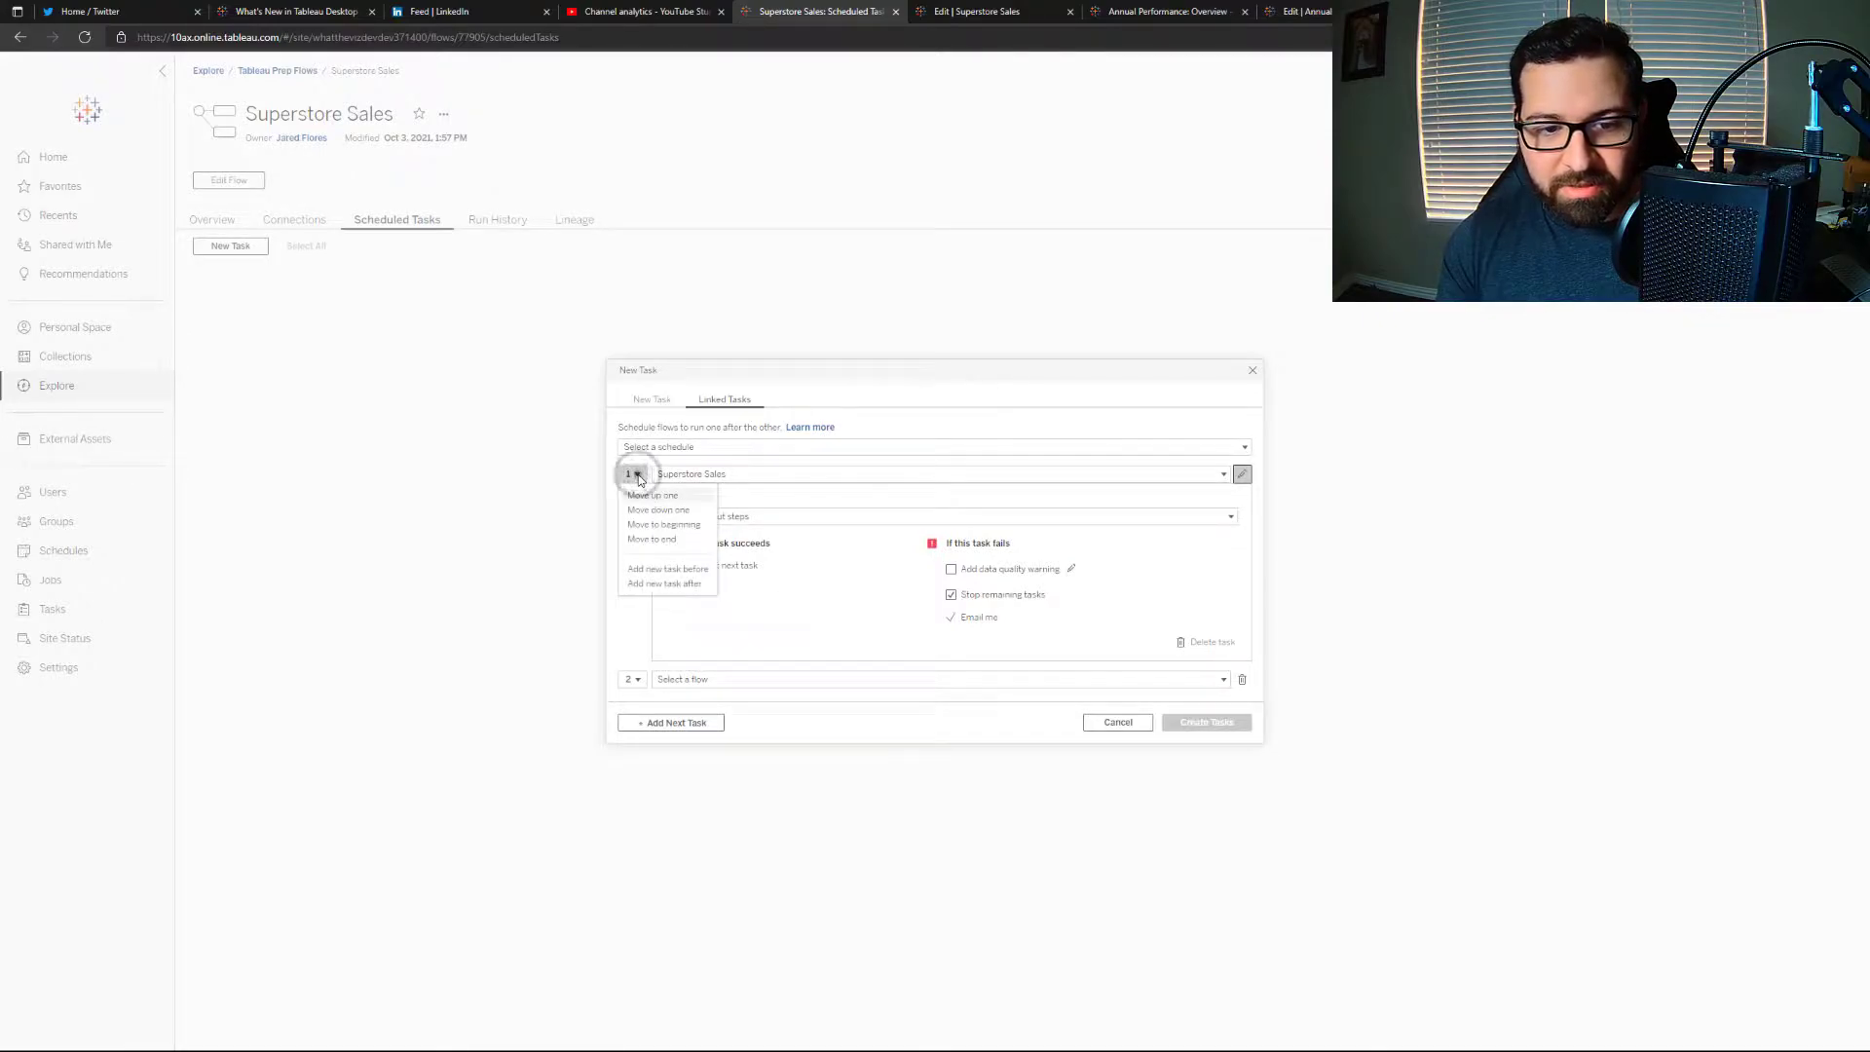
left_click(638, 476)
left_click(719, 473)
left_click(720, 475)
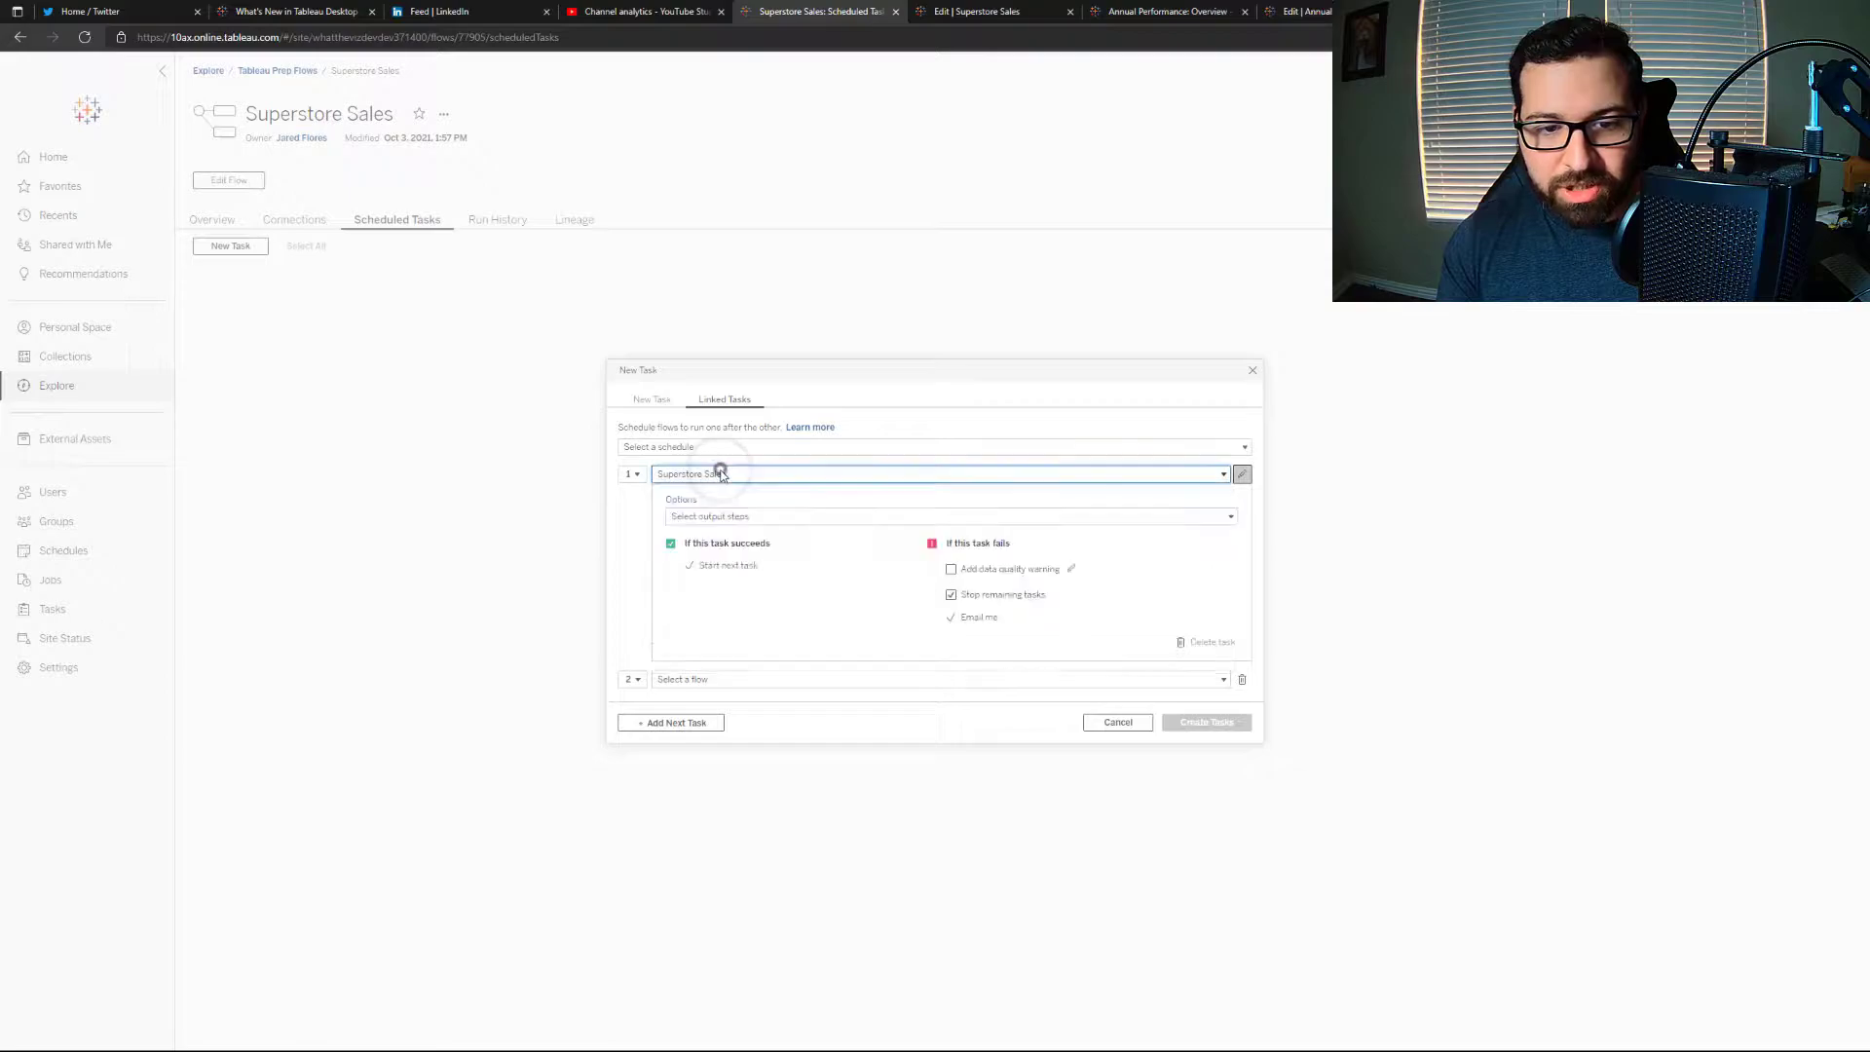
left_click(919, 517)
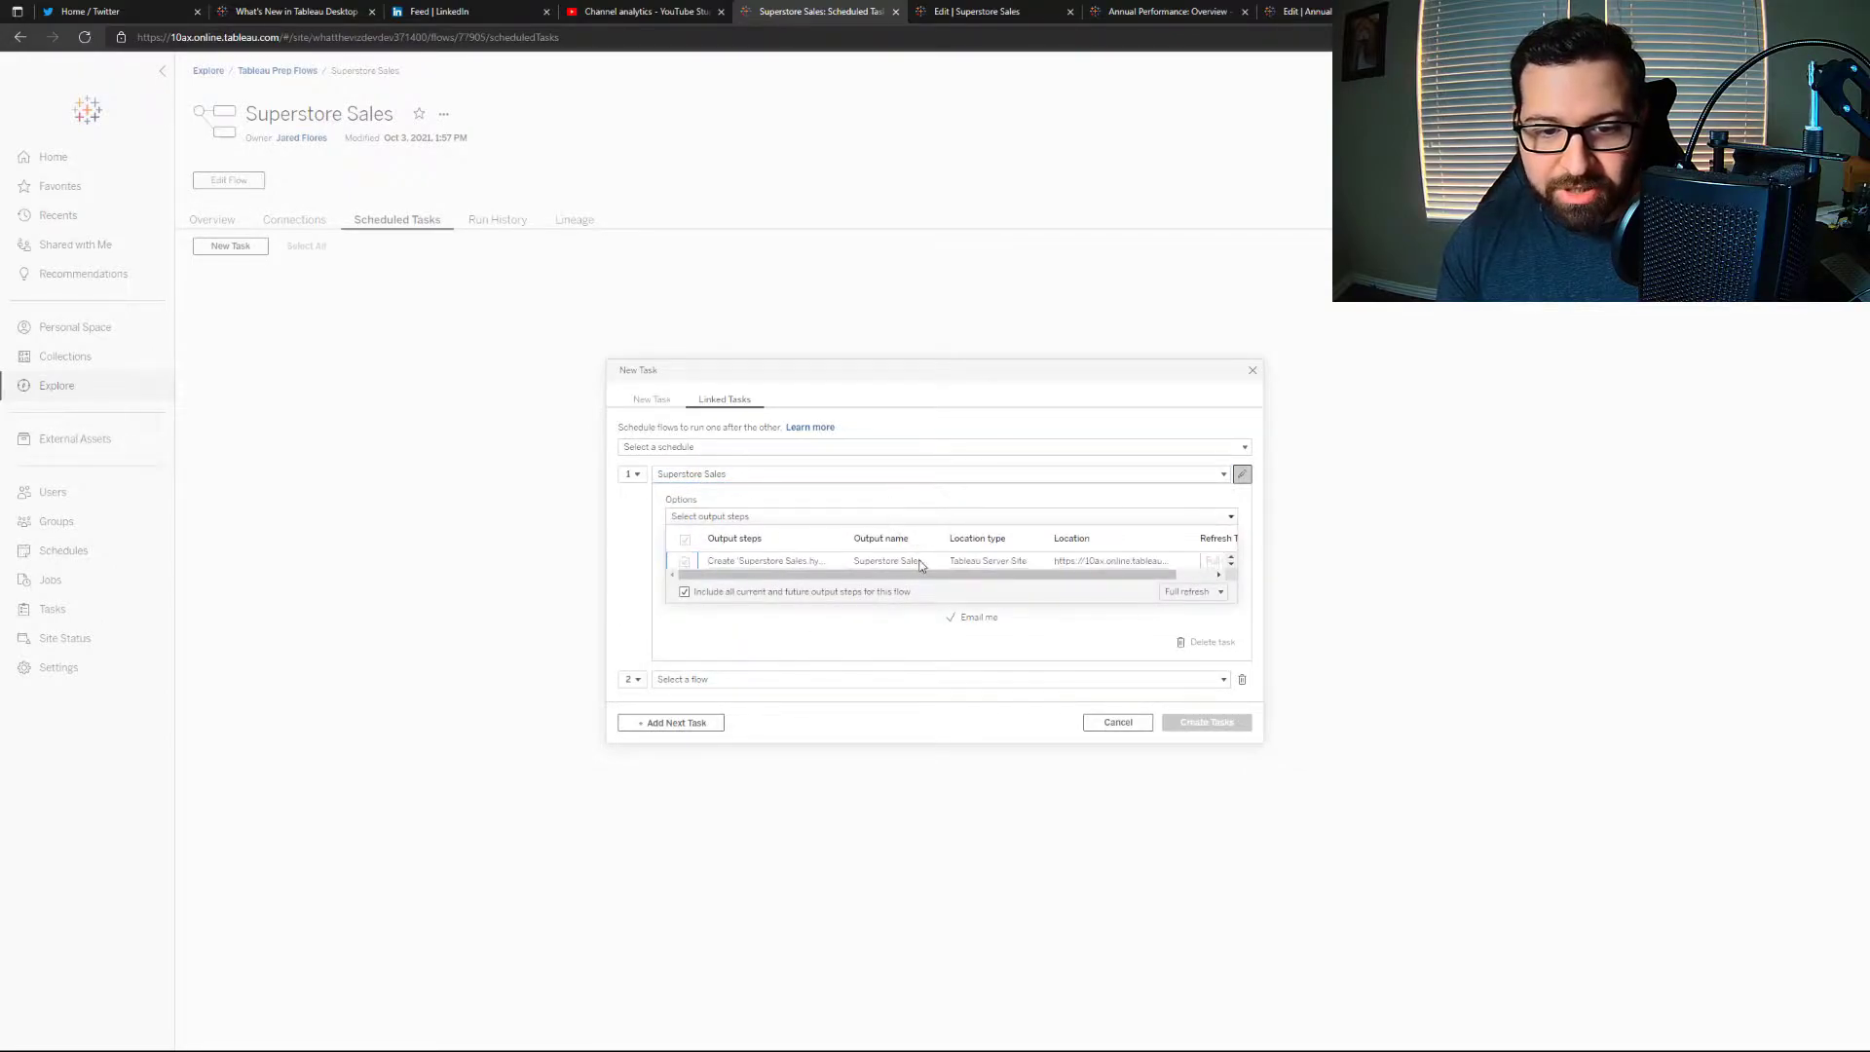
scroll(919, 559, "down", 1)
left_click(788, 500)
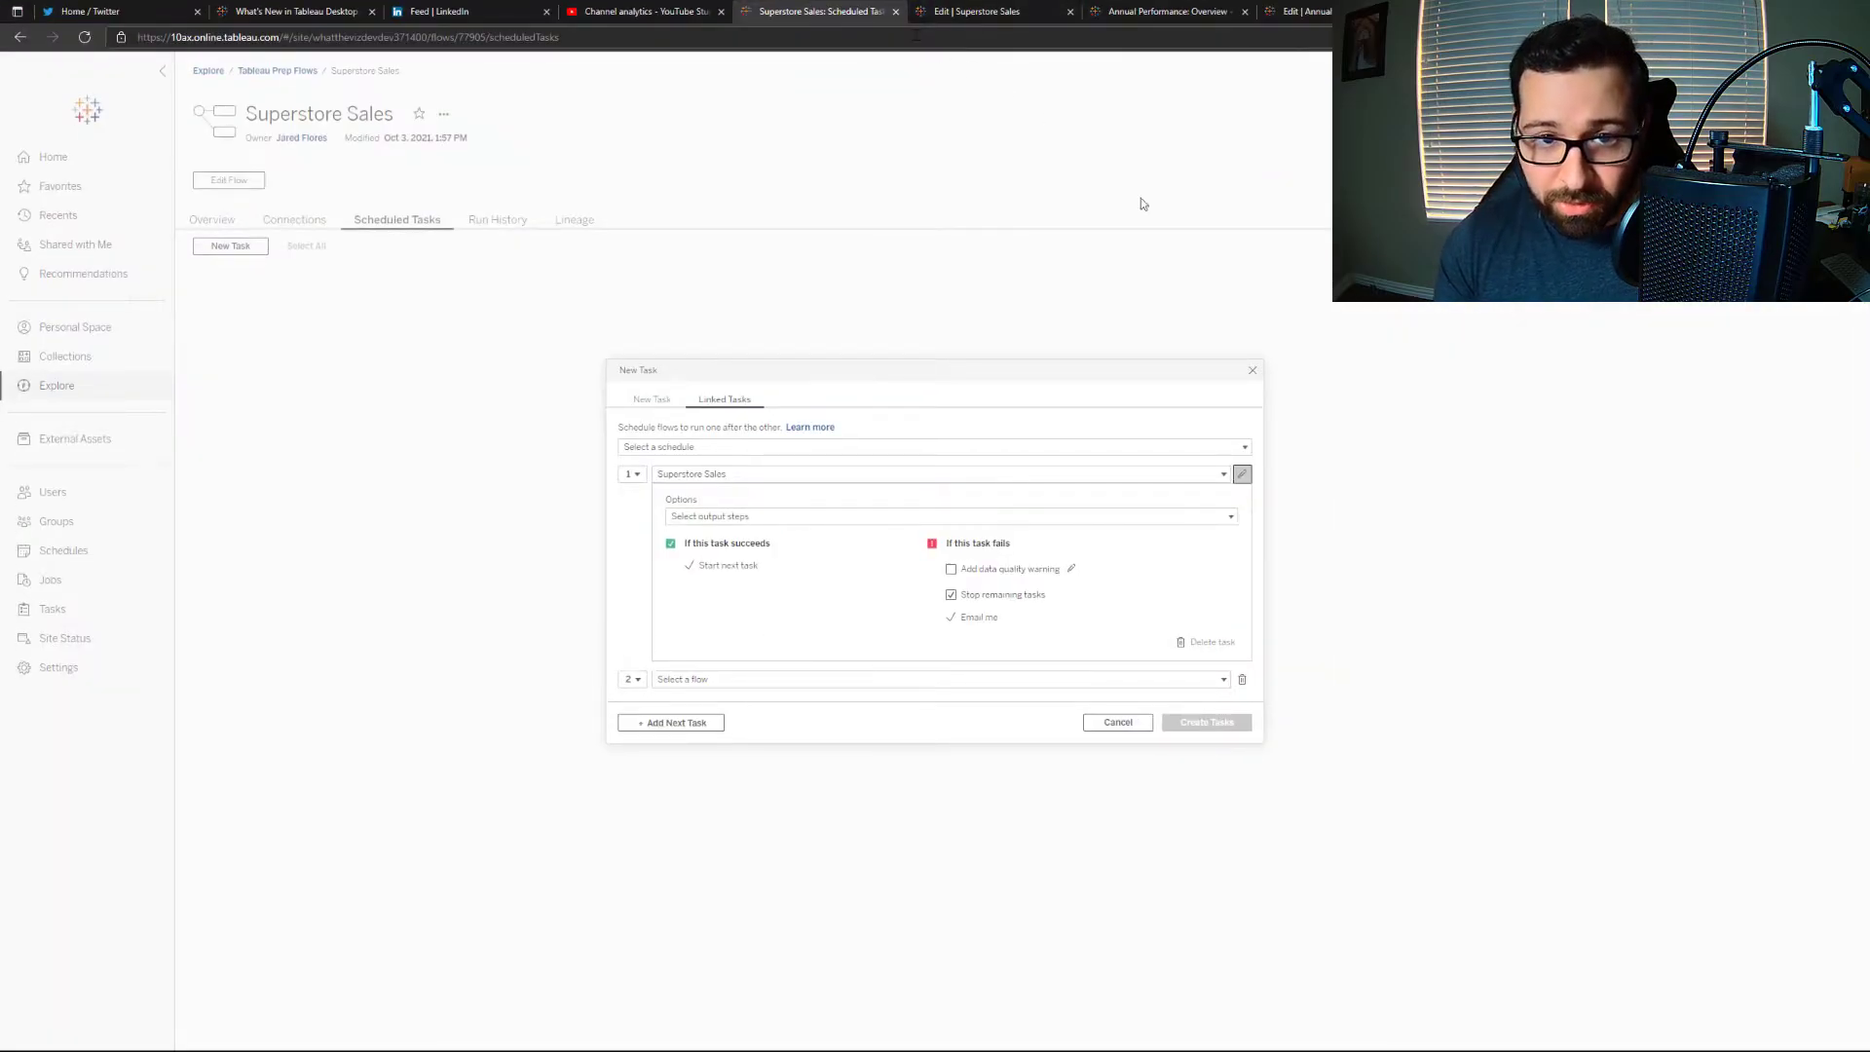
Switch through the flow editor tabs back to 'Superstore Sales: Scheduled Tasks' with the New Task dialog
left_click(975, 14)
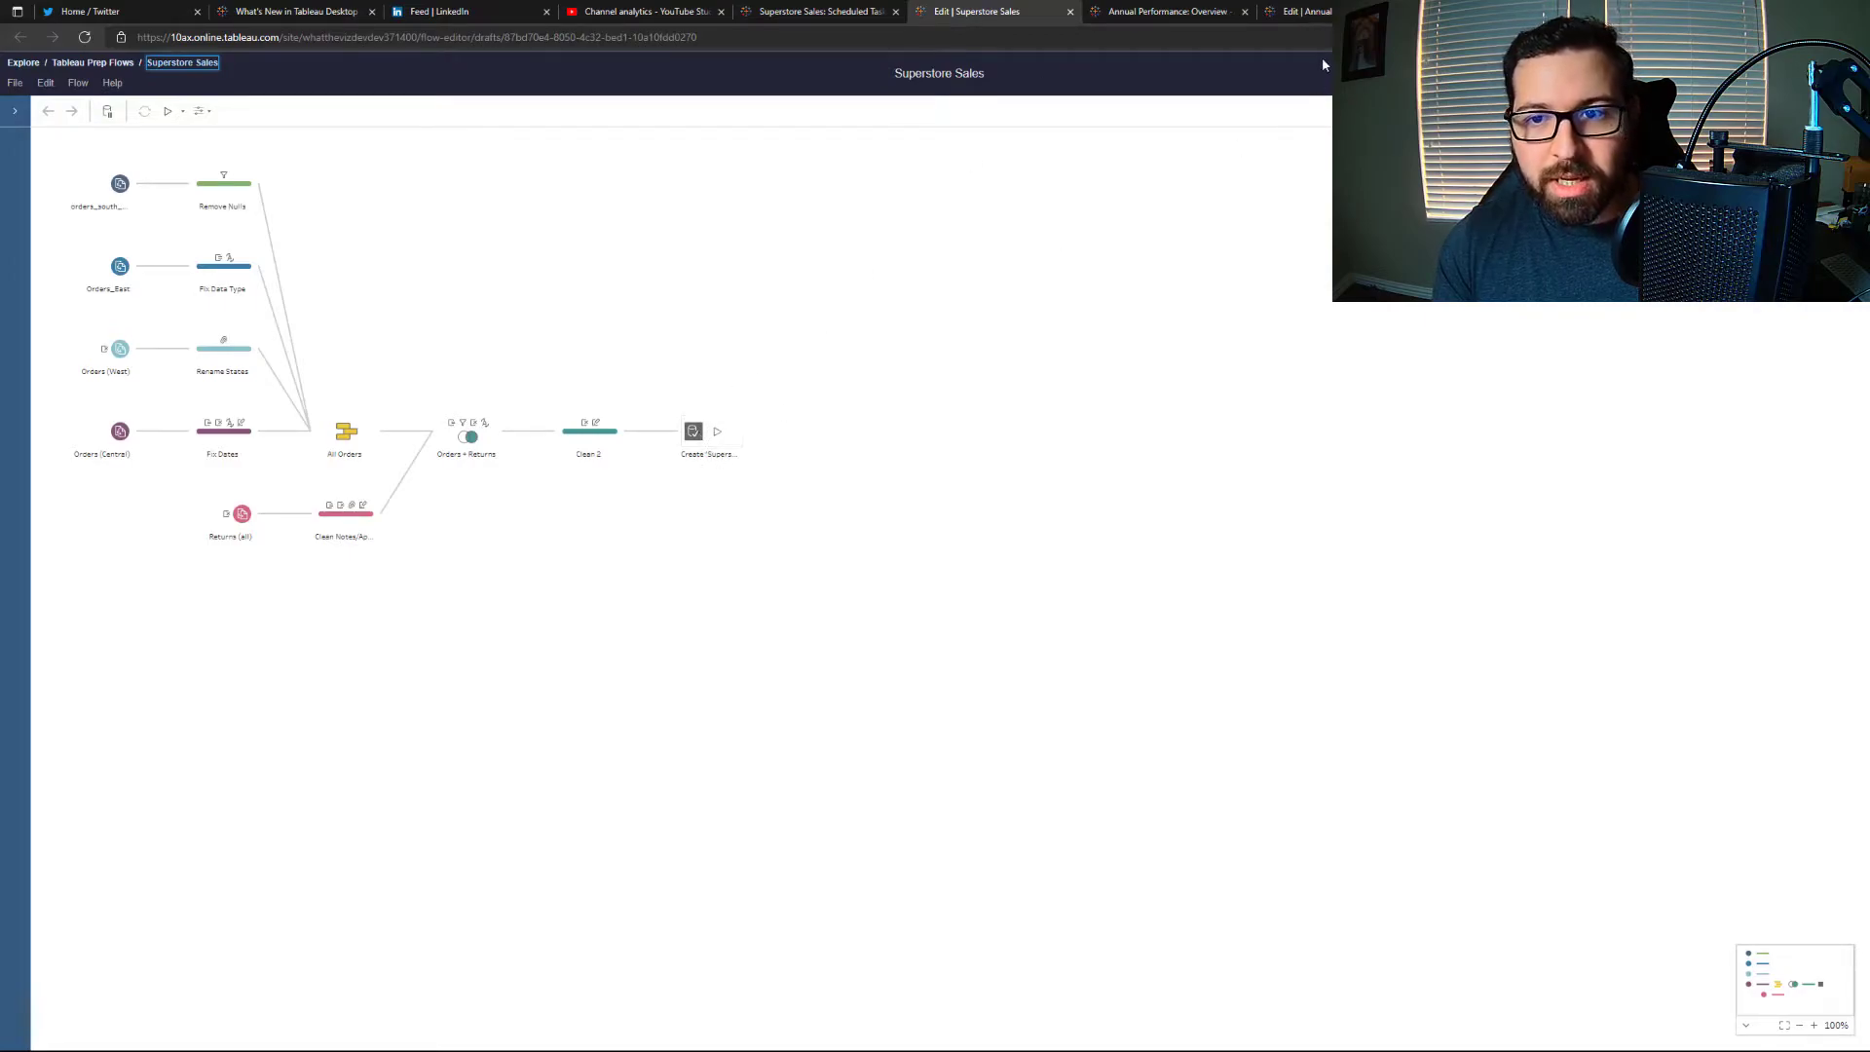
left_click(1305, 11)
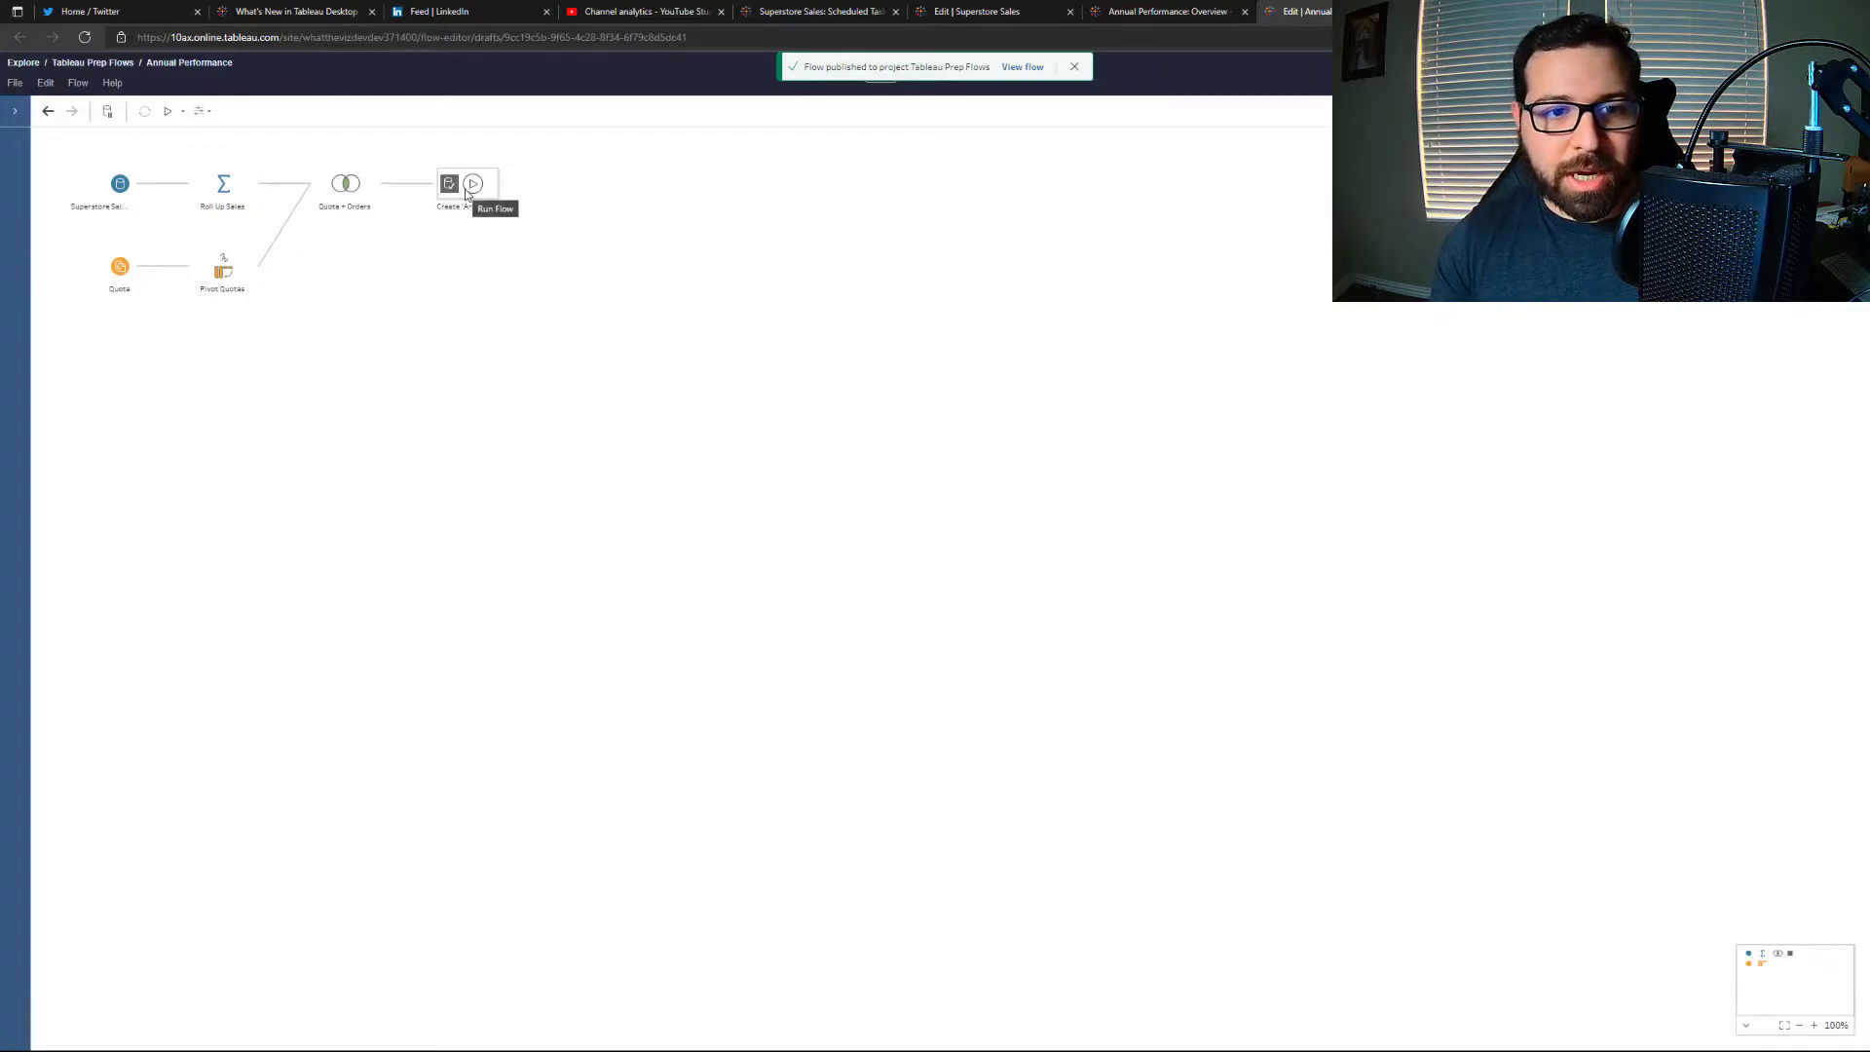
left_click(1016, 13)
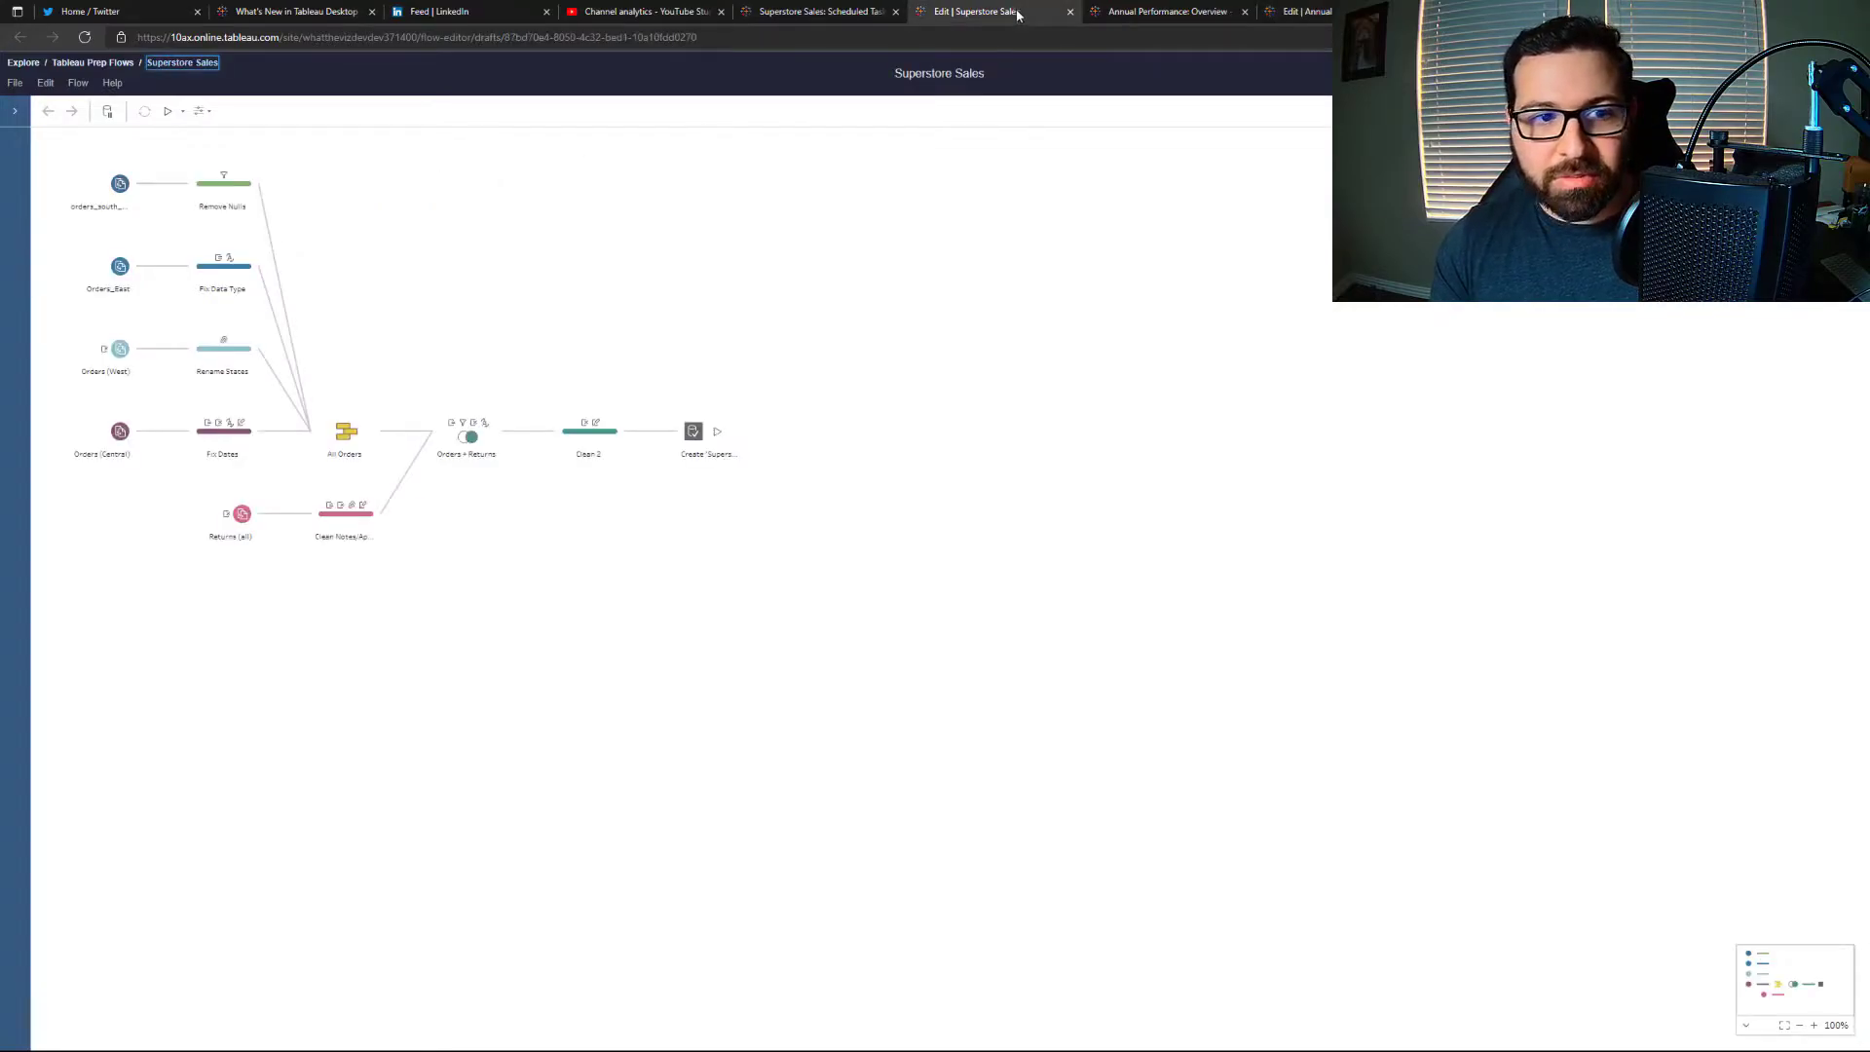
left_click(818, 13)
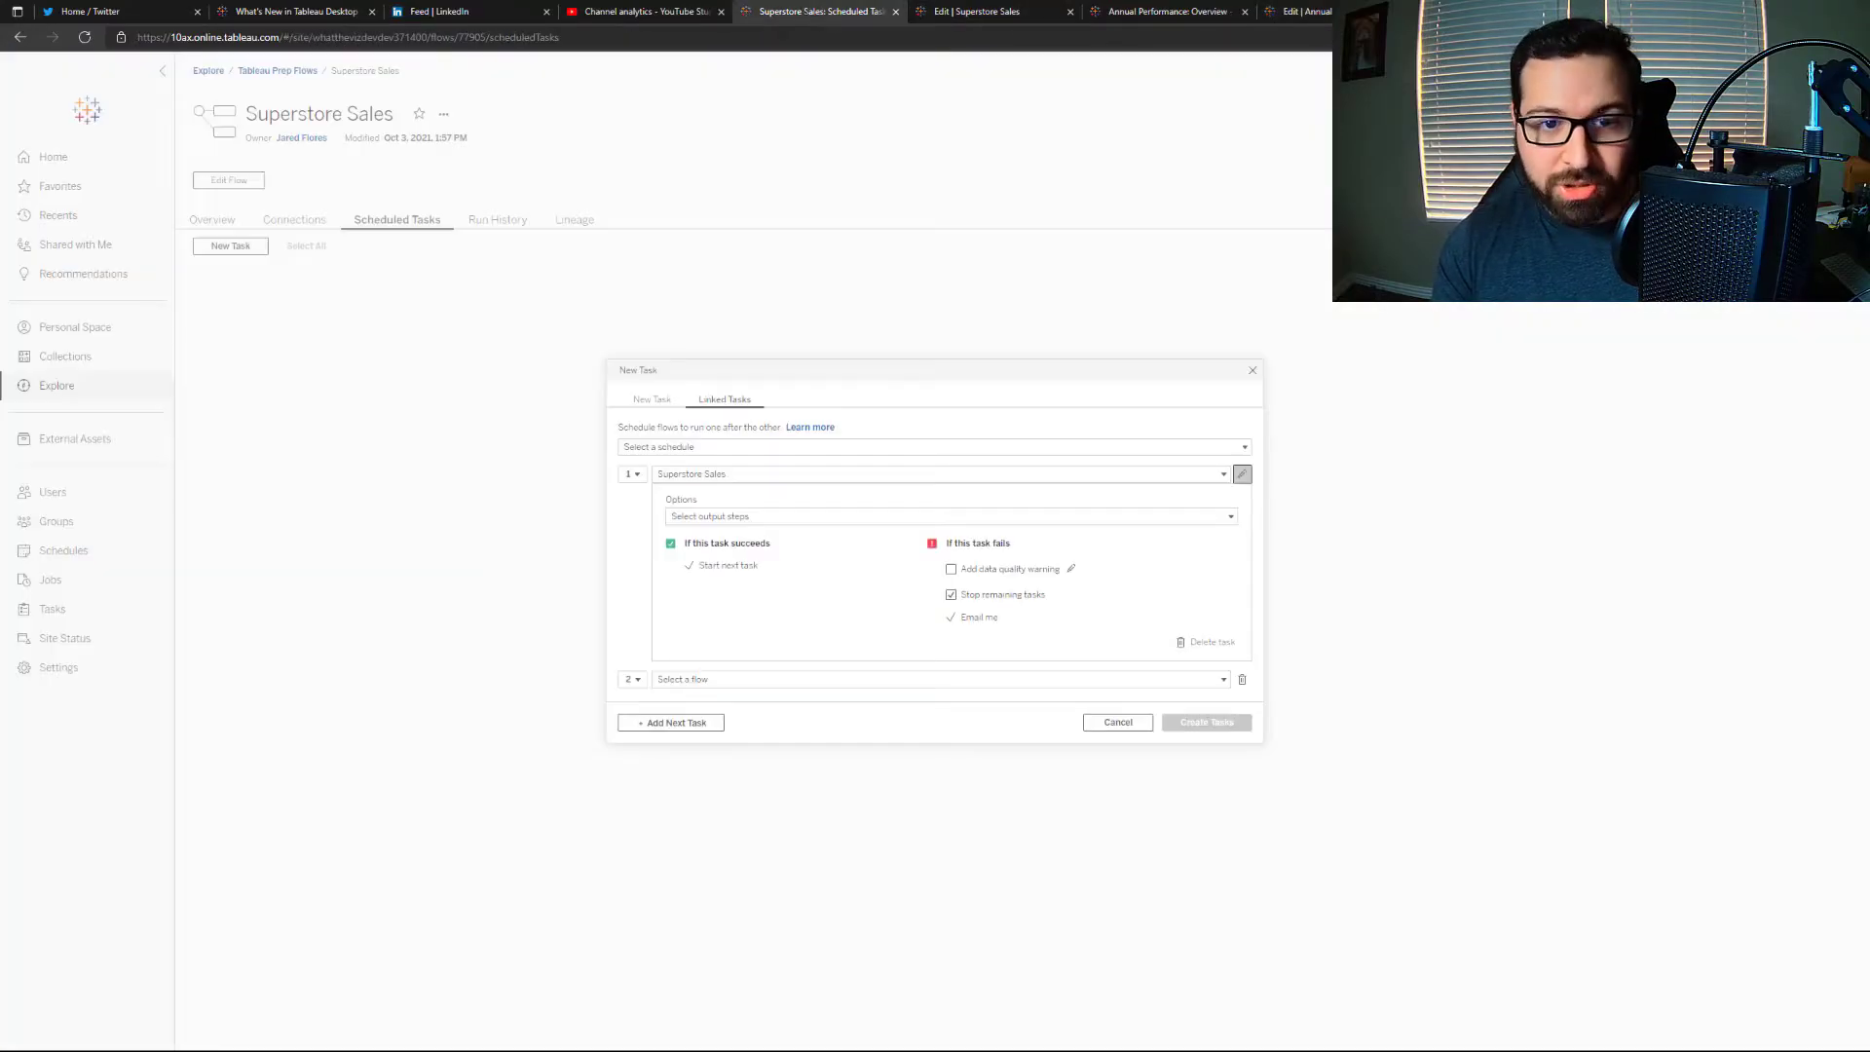
left_click(1254, 370)
left_click(229, 246)
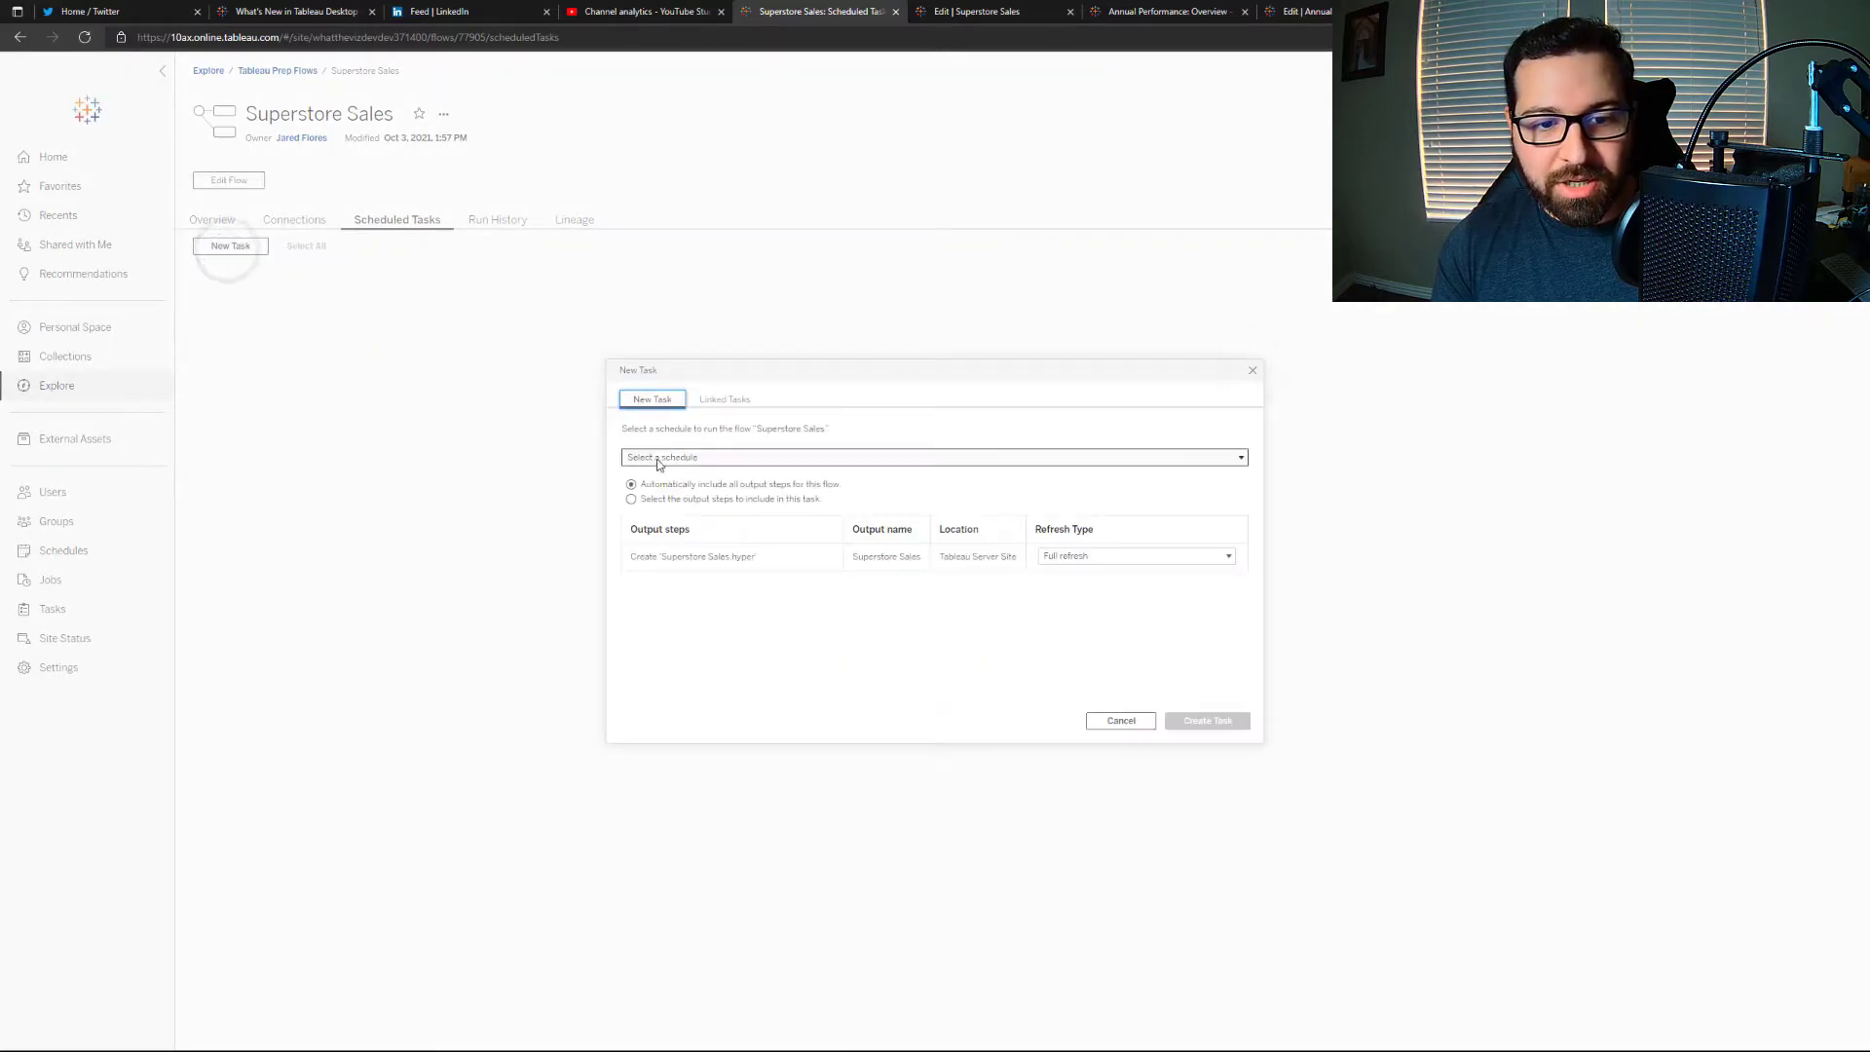
left_click(736, 458)
scroll(850, 560, "down", 3)
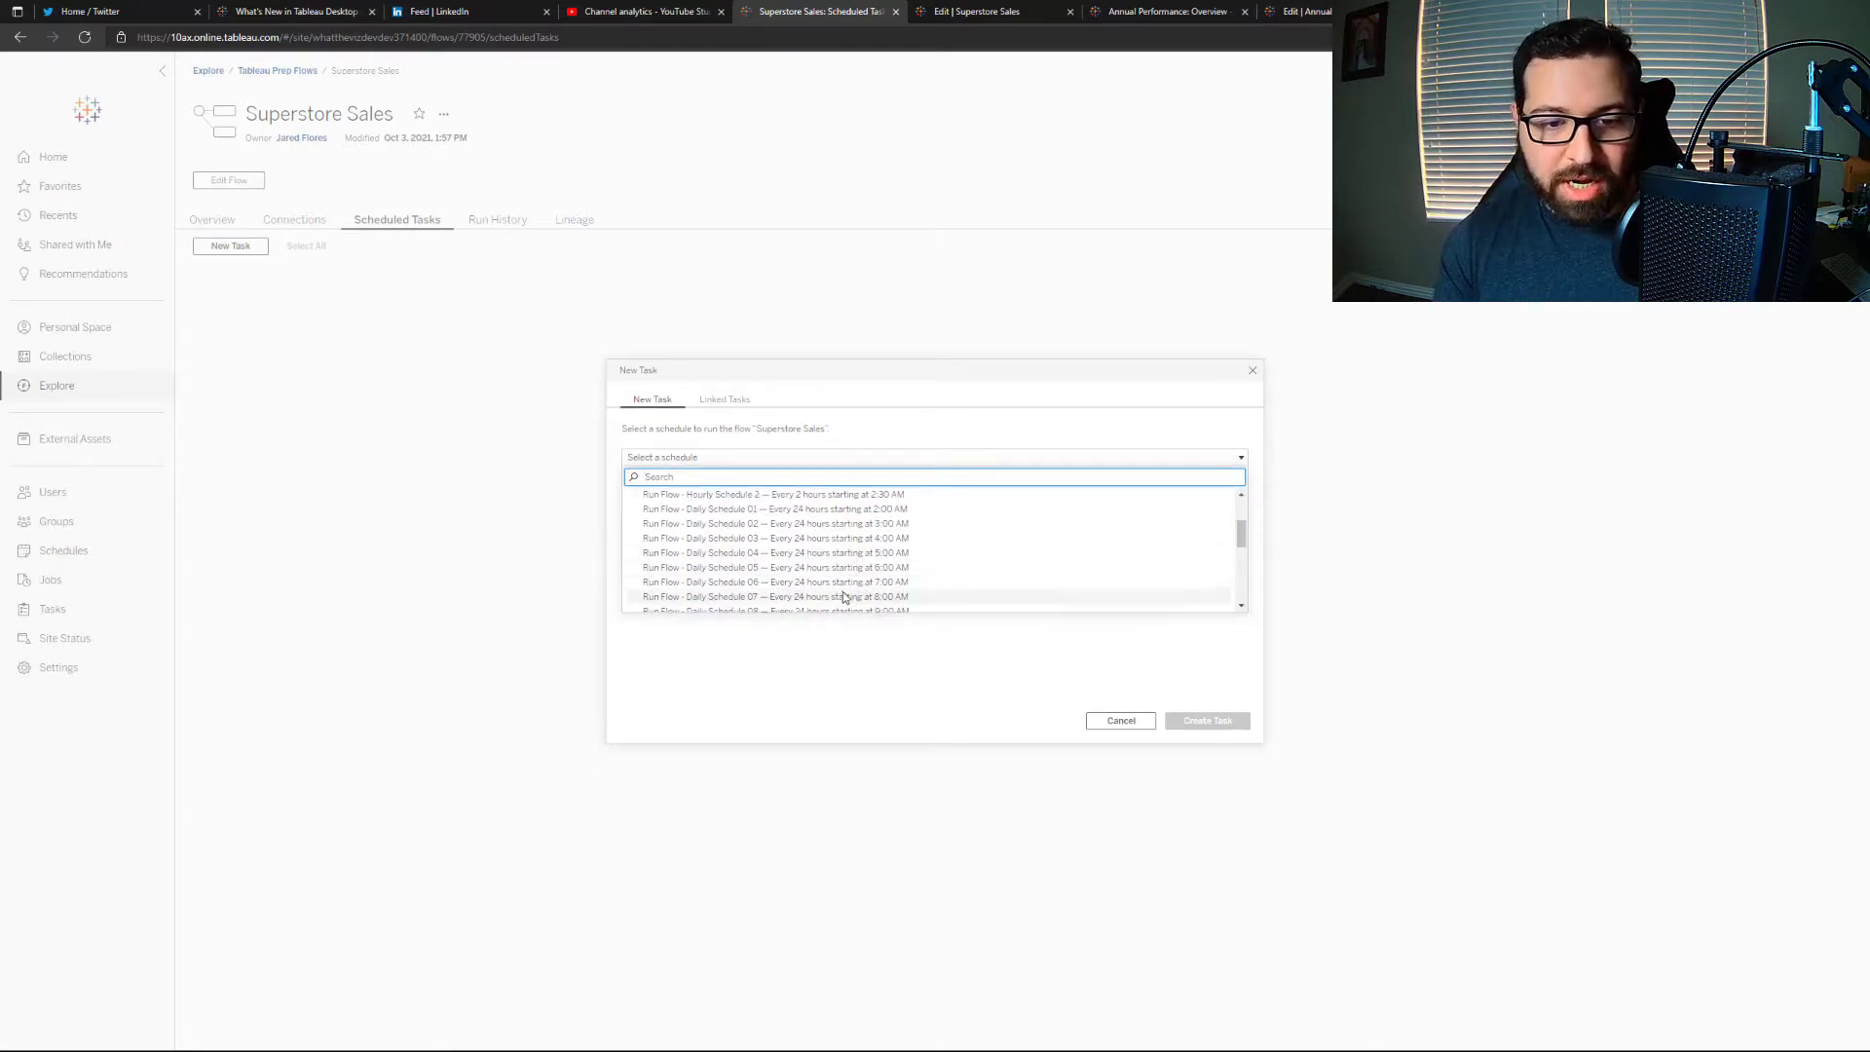
left_click(849, 581)
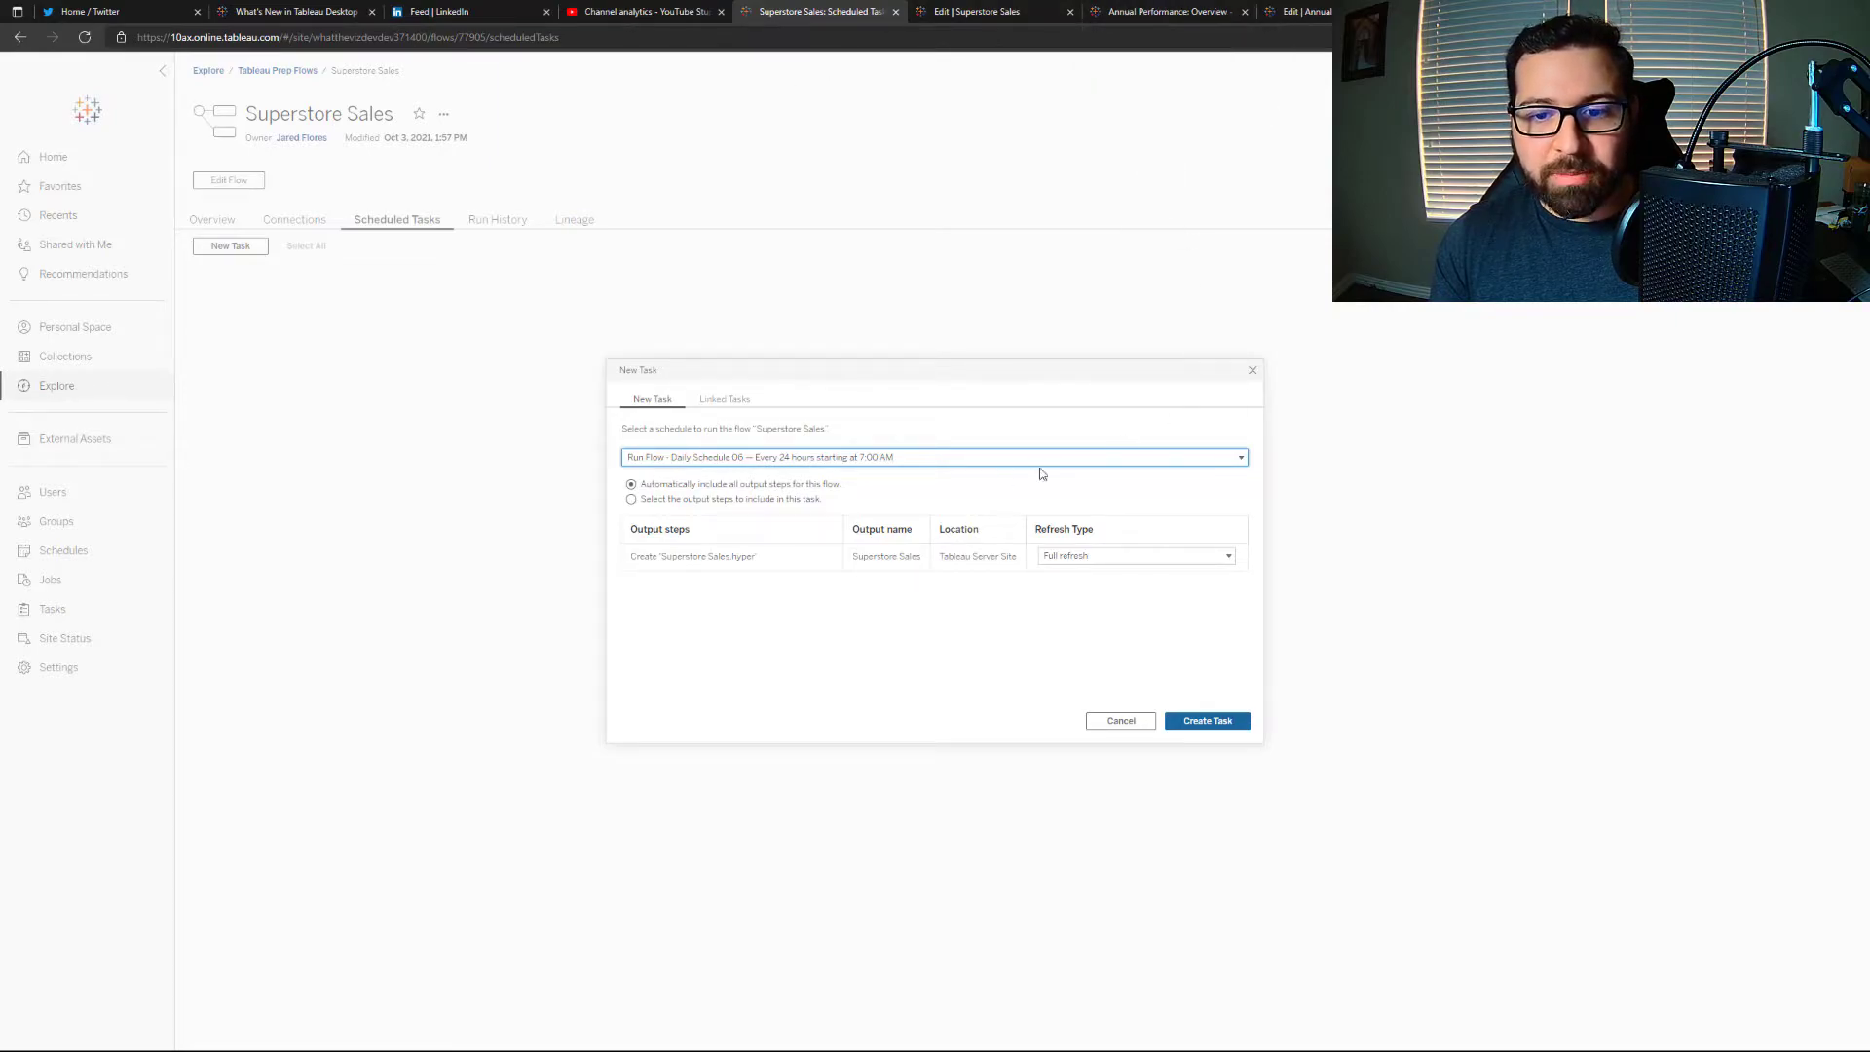
left_click(721, 399)
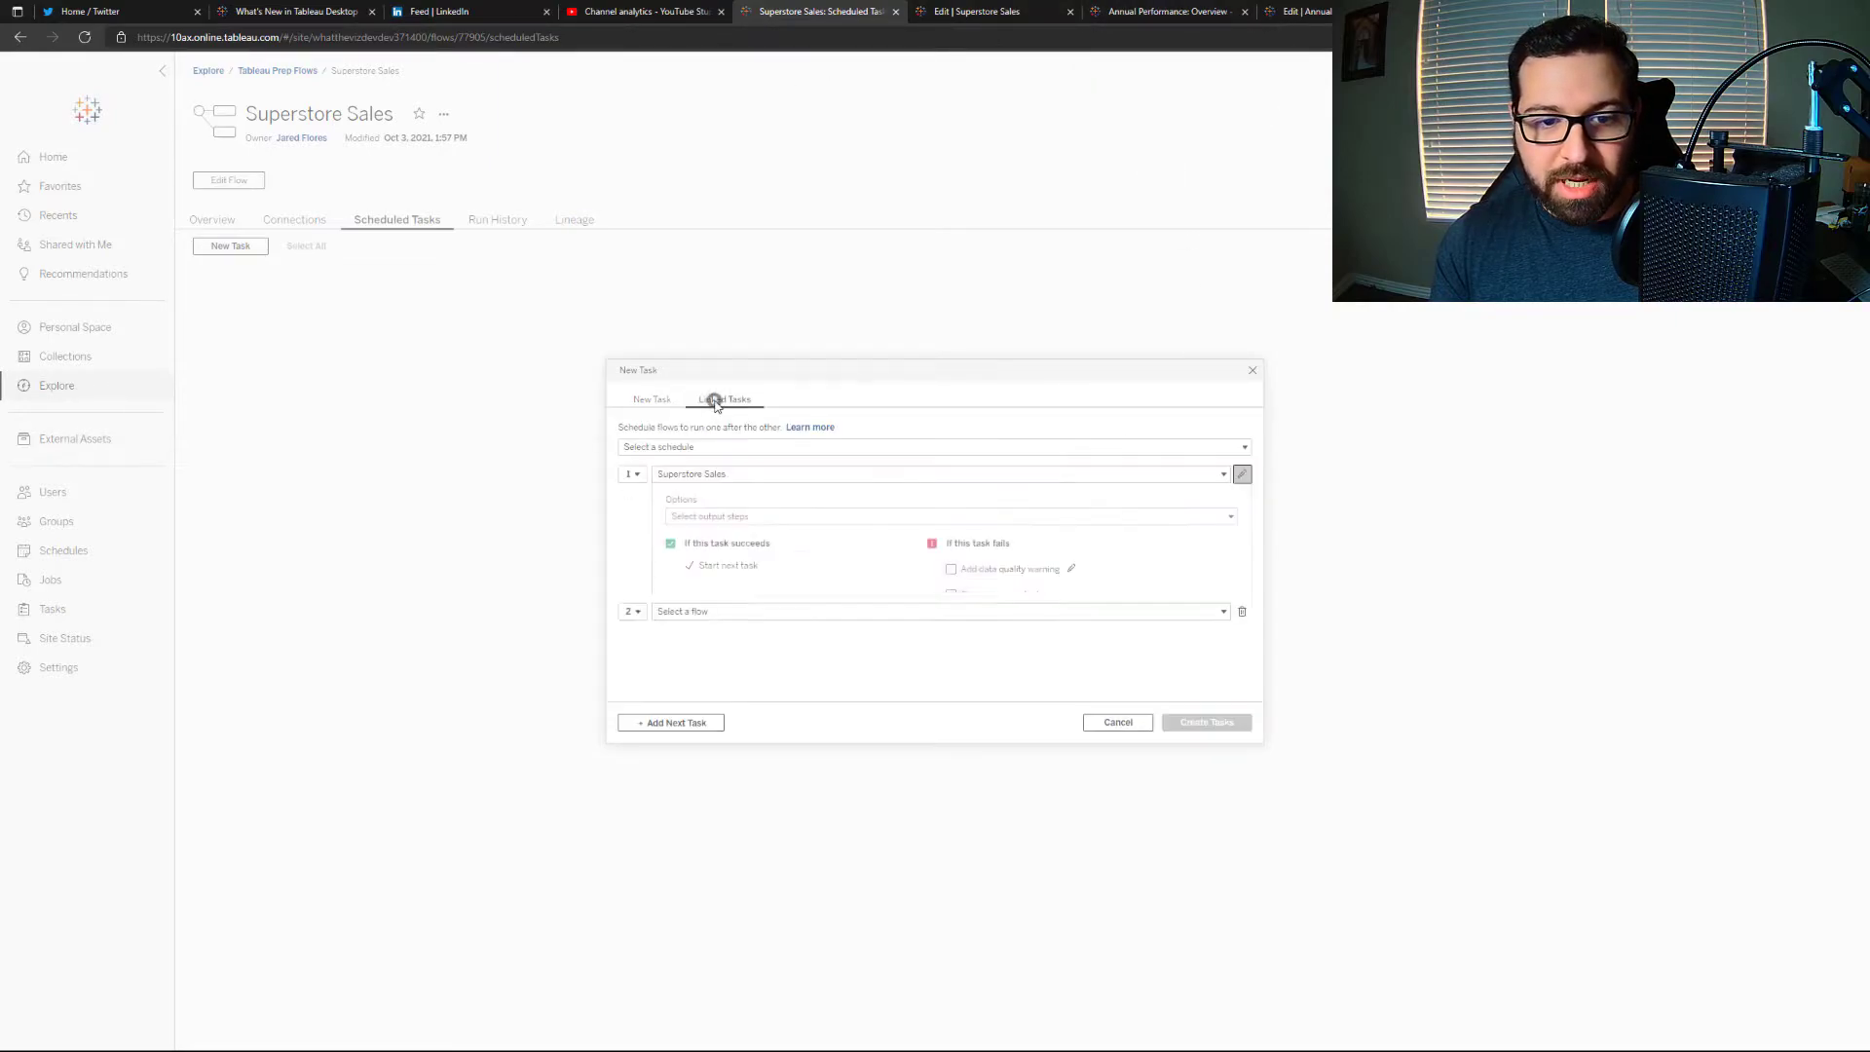
Choose Daily Schedule 07 (8:00 AM) as the linked tasks' schedule
left_click(663, 440)
scroll(794, 555, "down", 1)
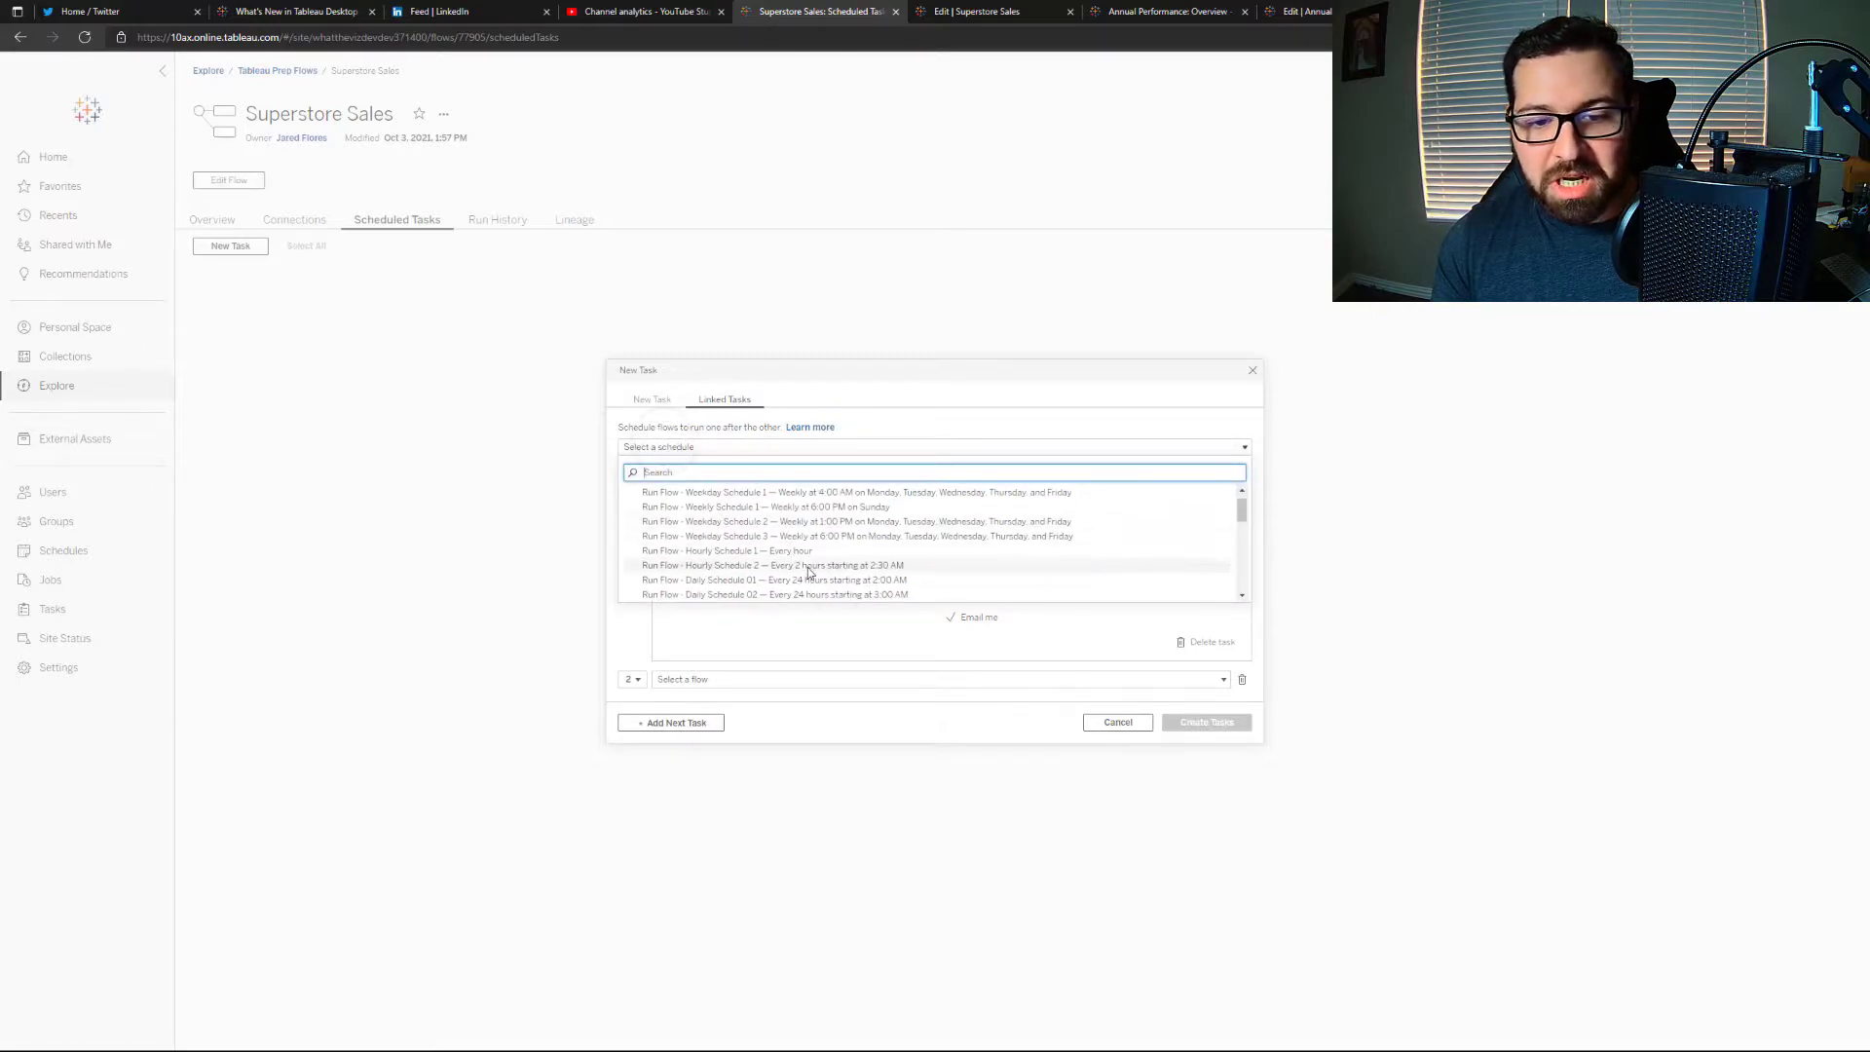
scroll(809, 572, "down", 3)
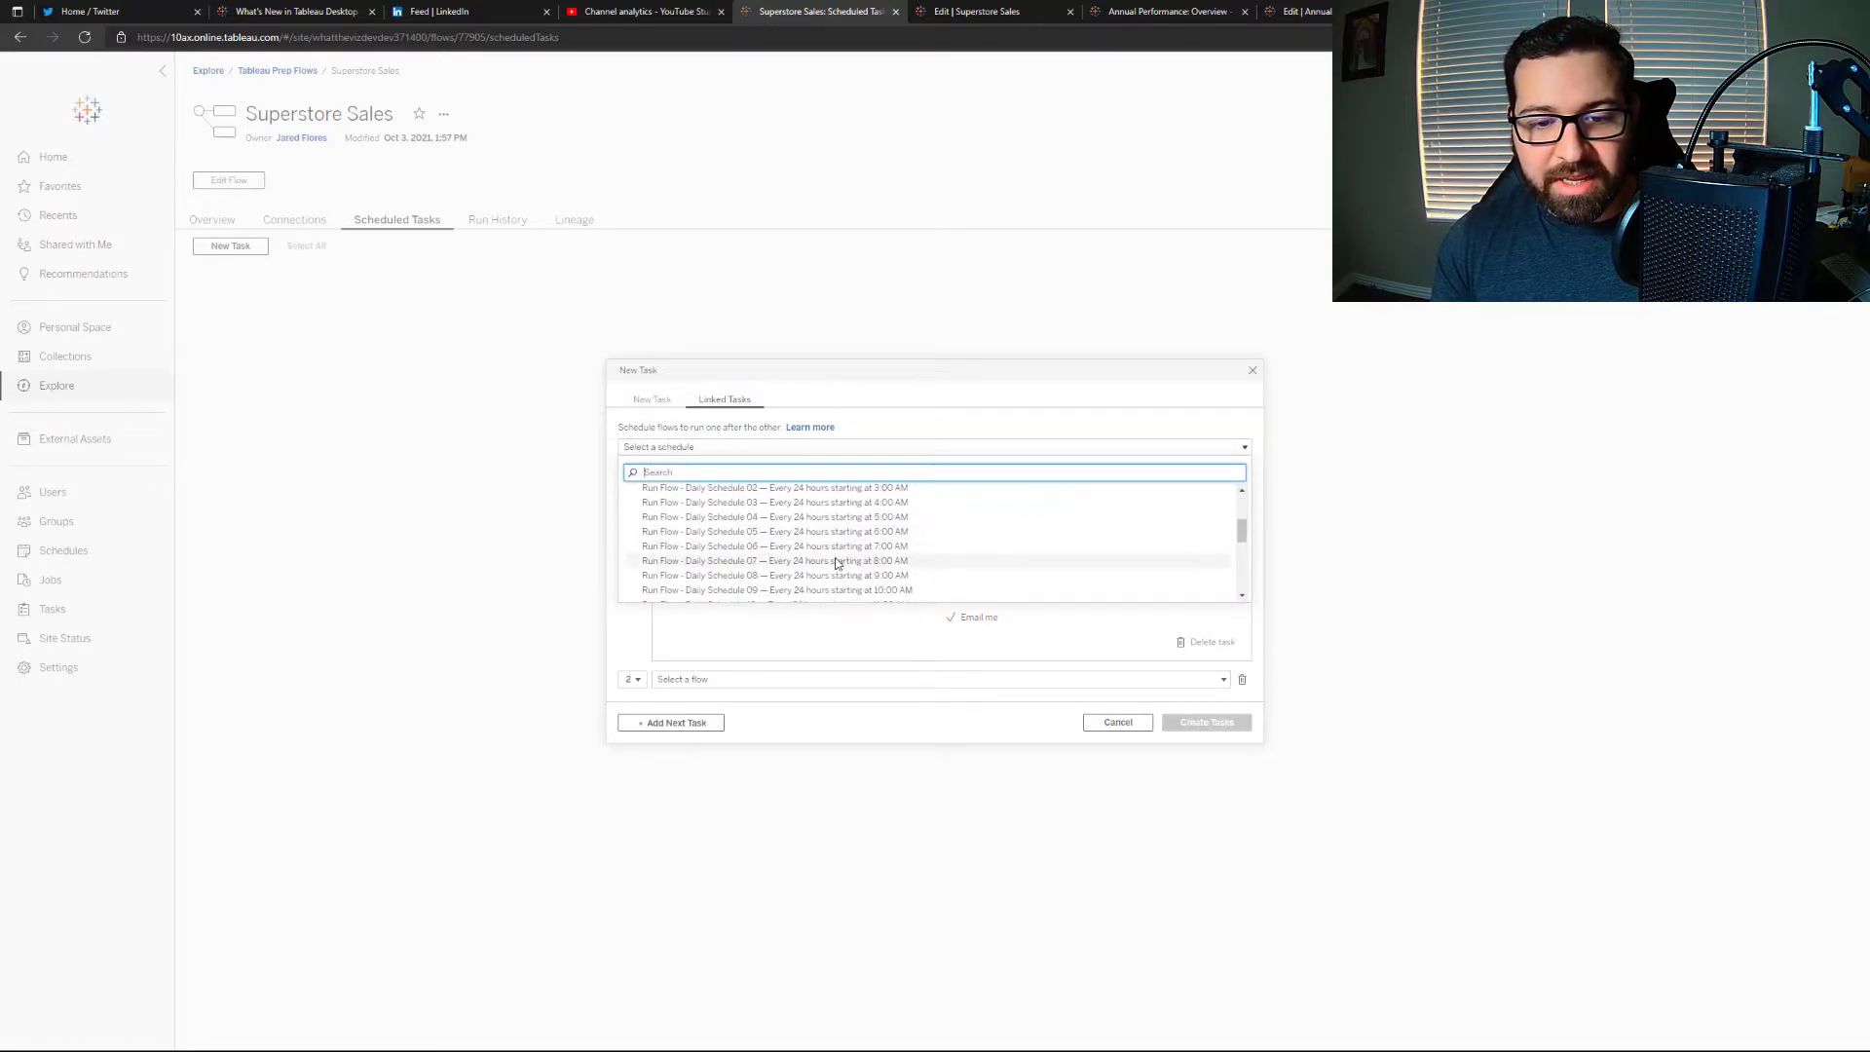
left_click(836, 562)
Review Superstore Sales output steps and try the data quality warning, leaving it off
left_click(738, 518)
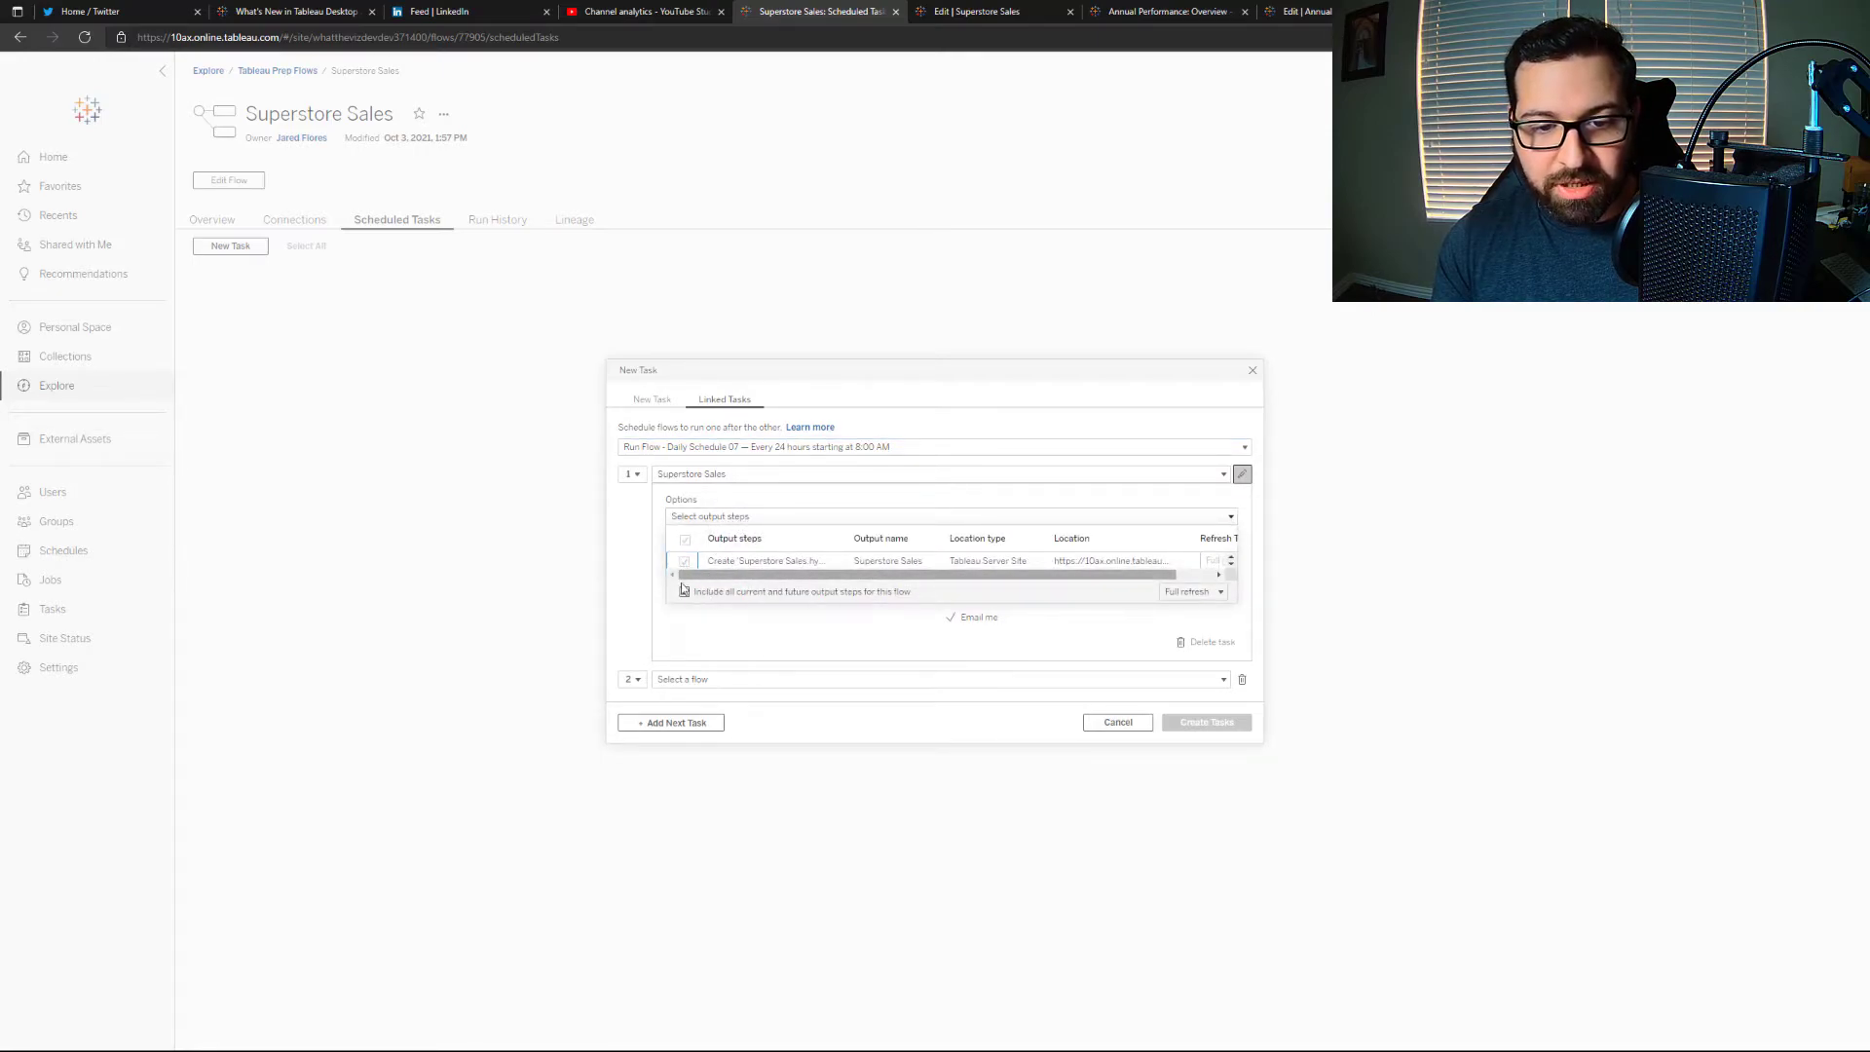
left_click(716, 608)
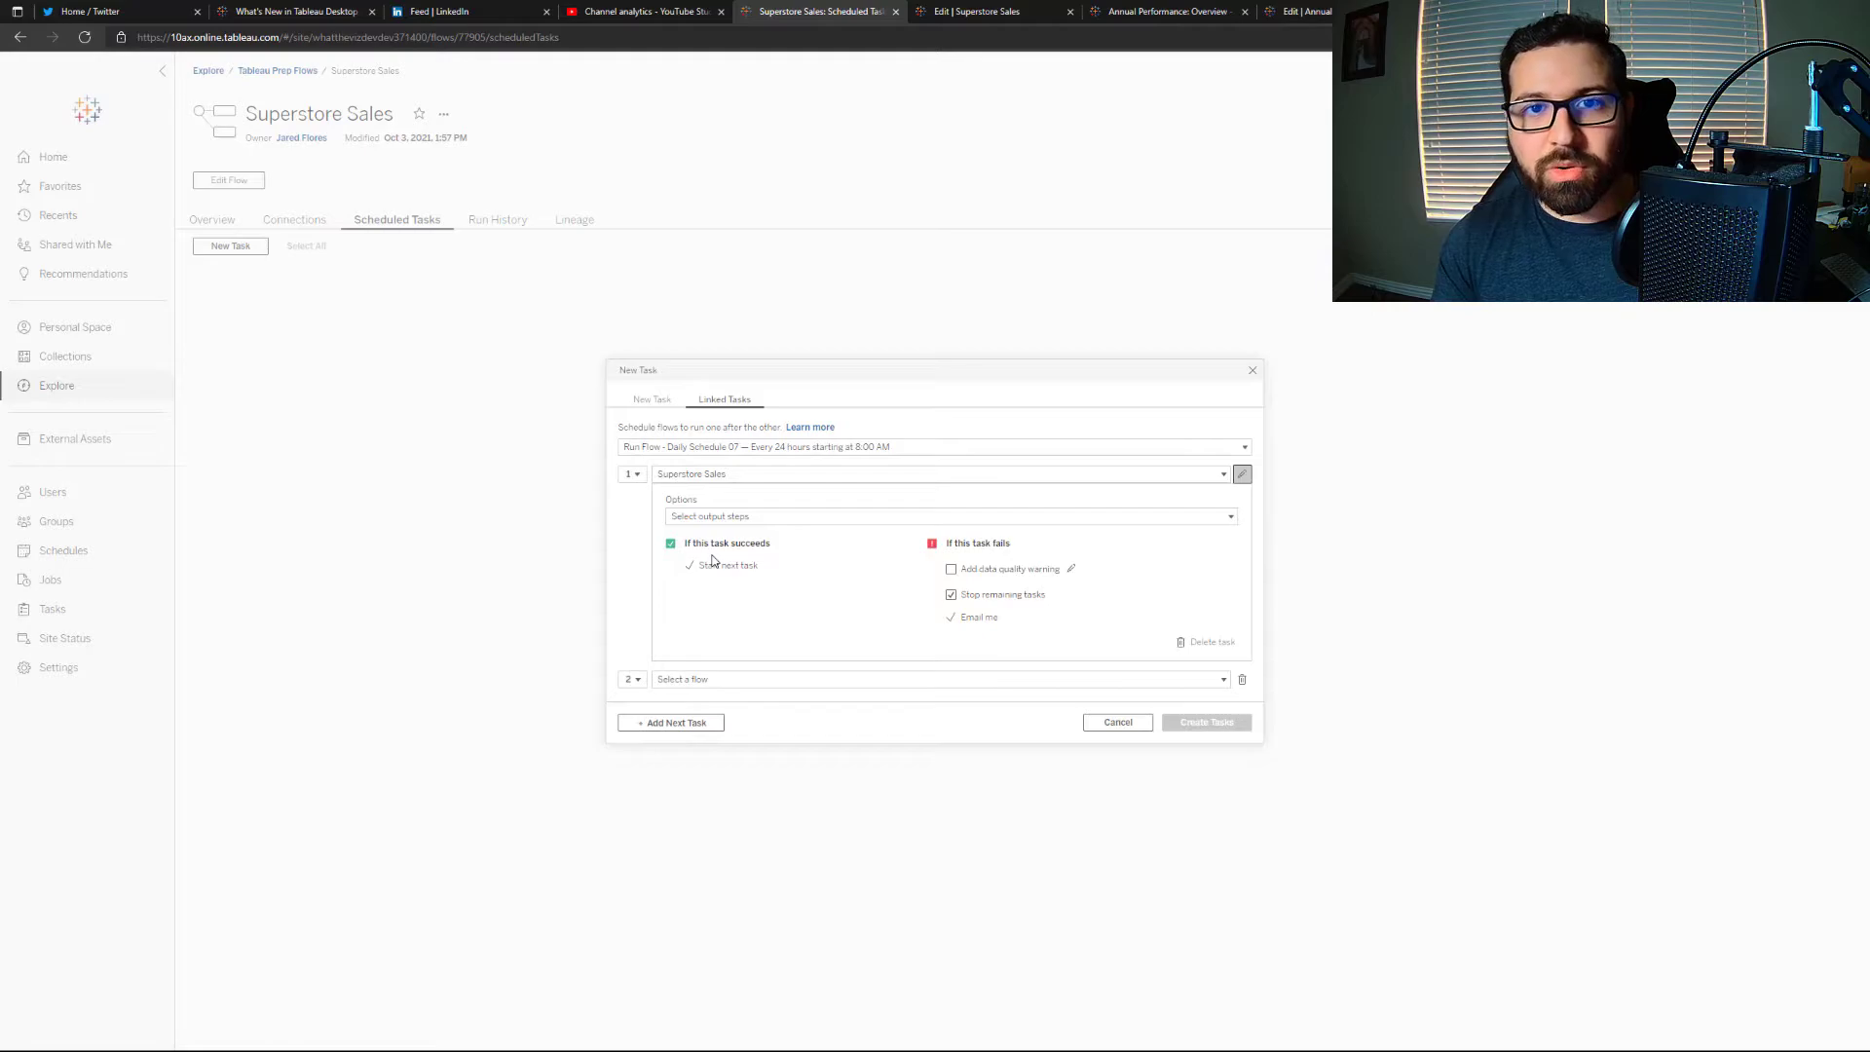
left_click(951, 571)
left_click(1072, 569)
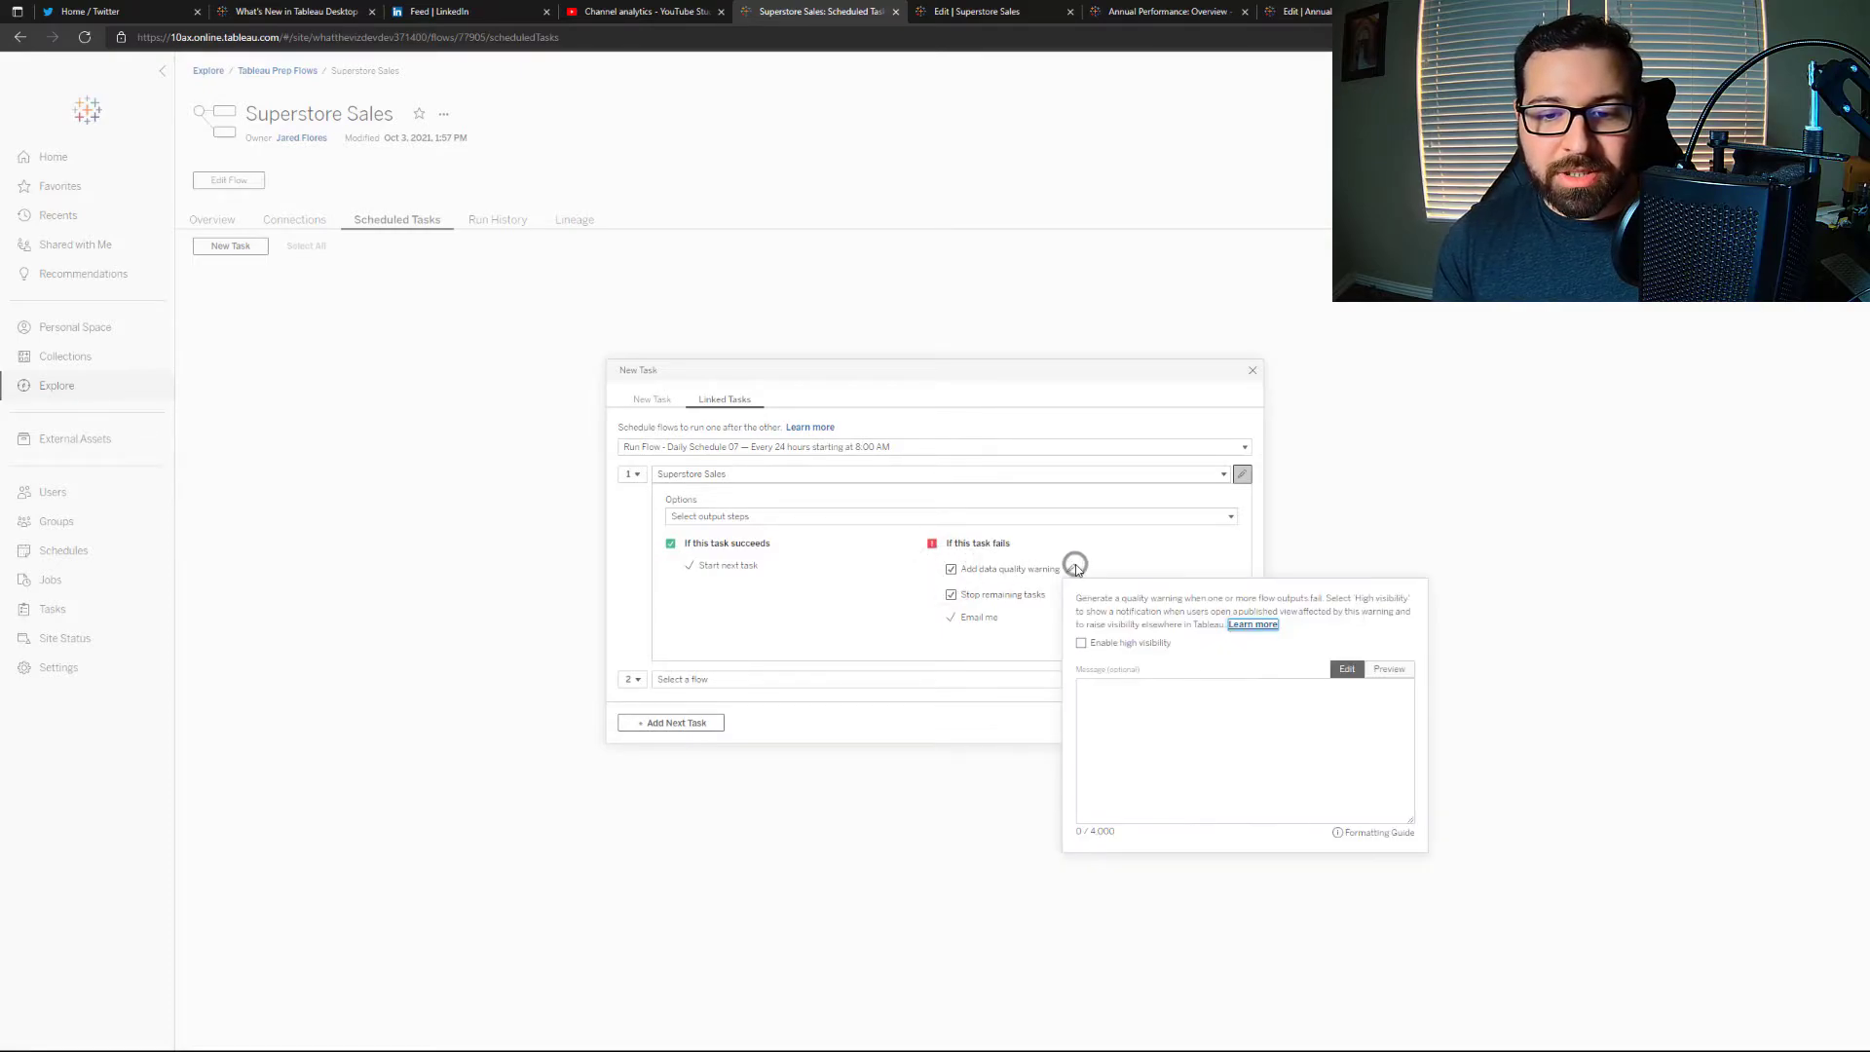
left_click(1076, 547)
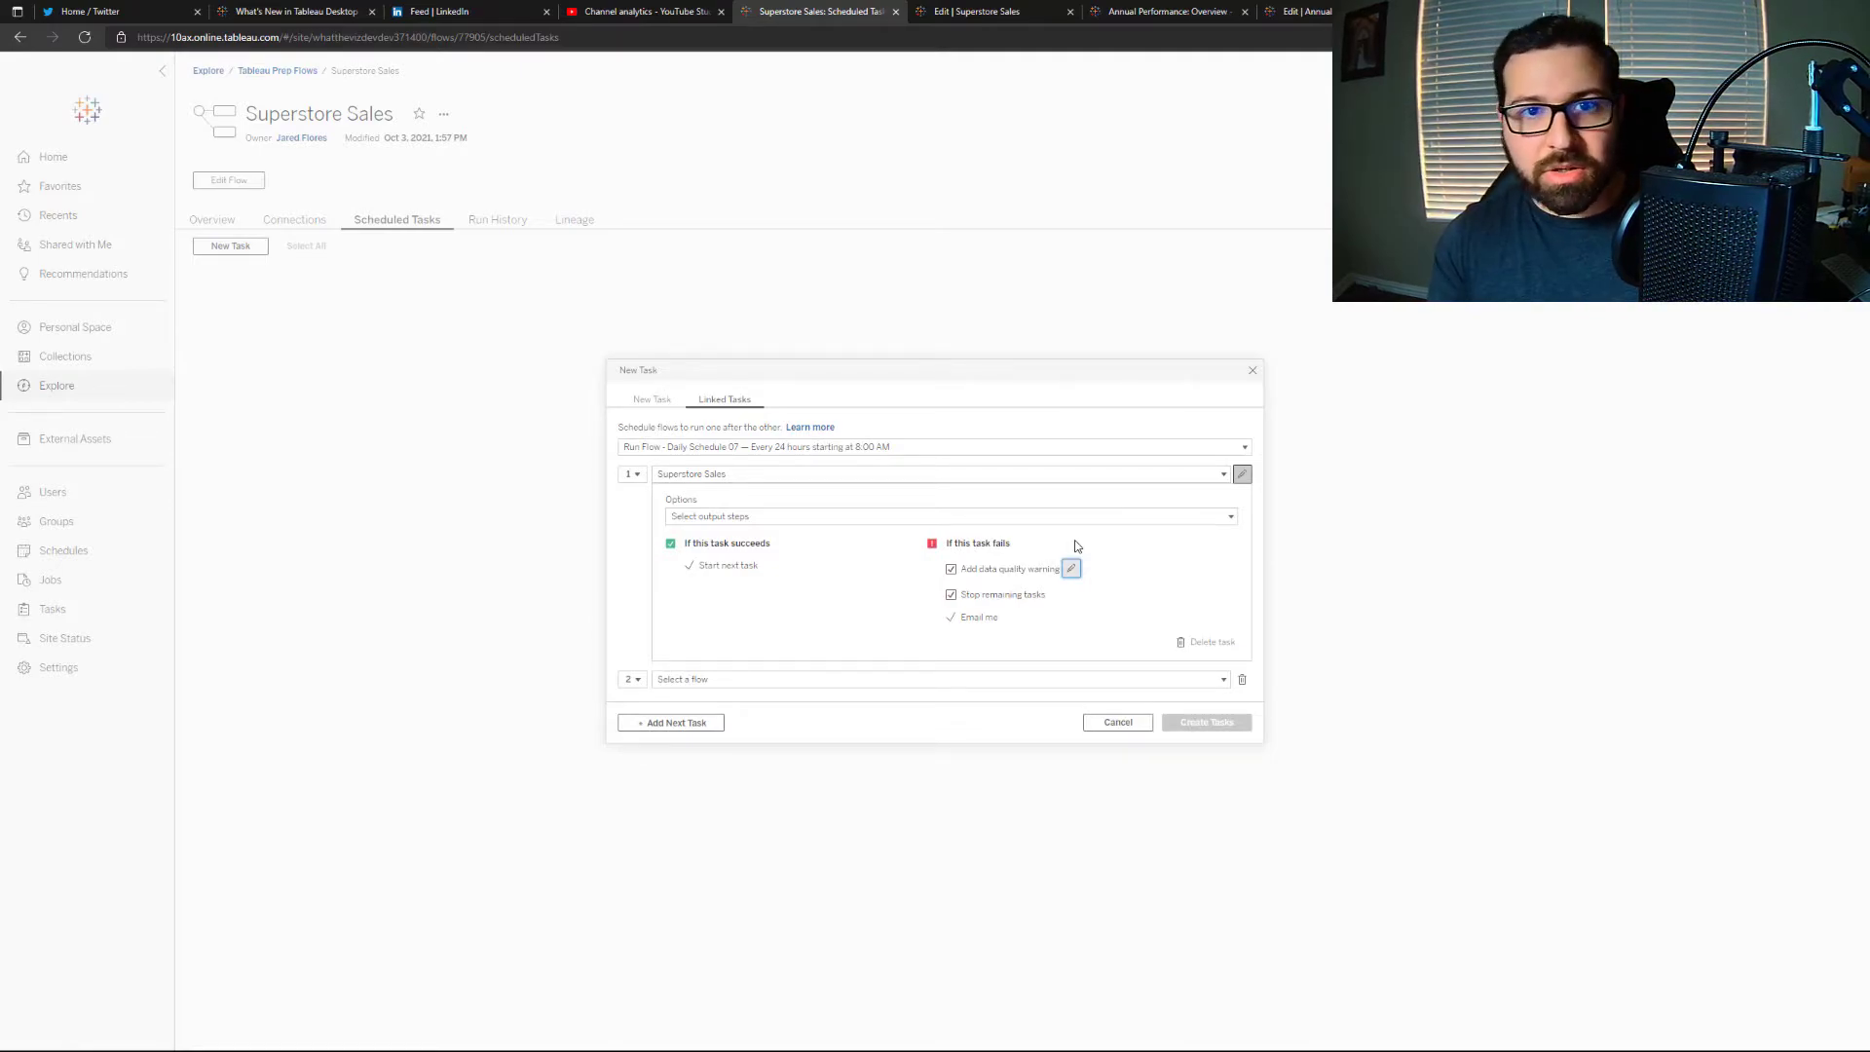
left_click(951, 569)
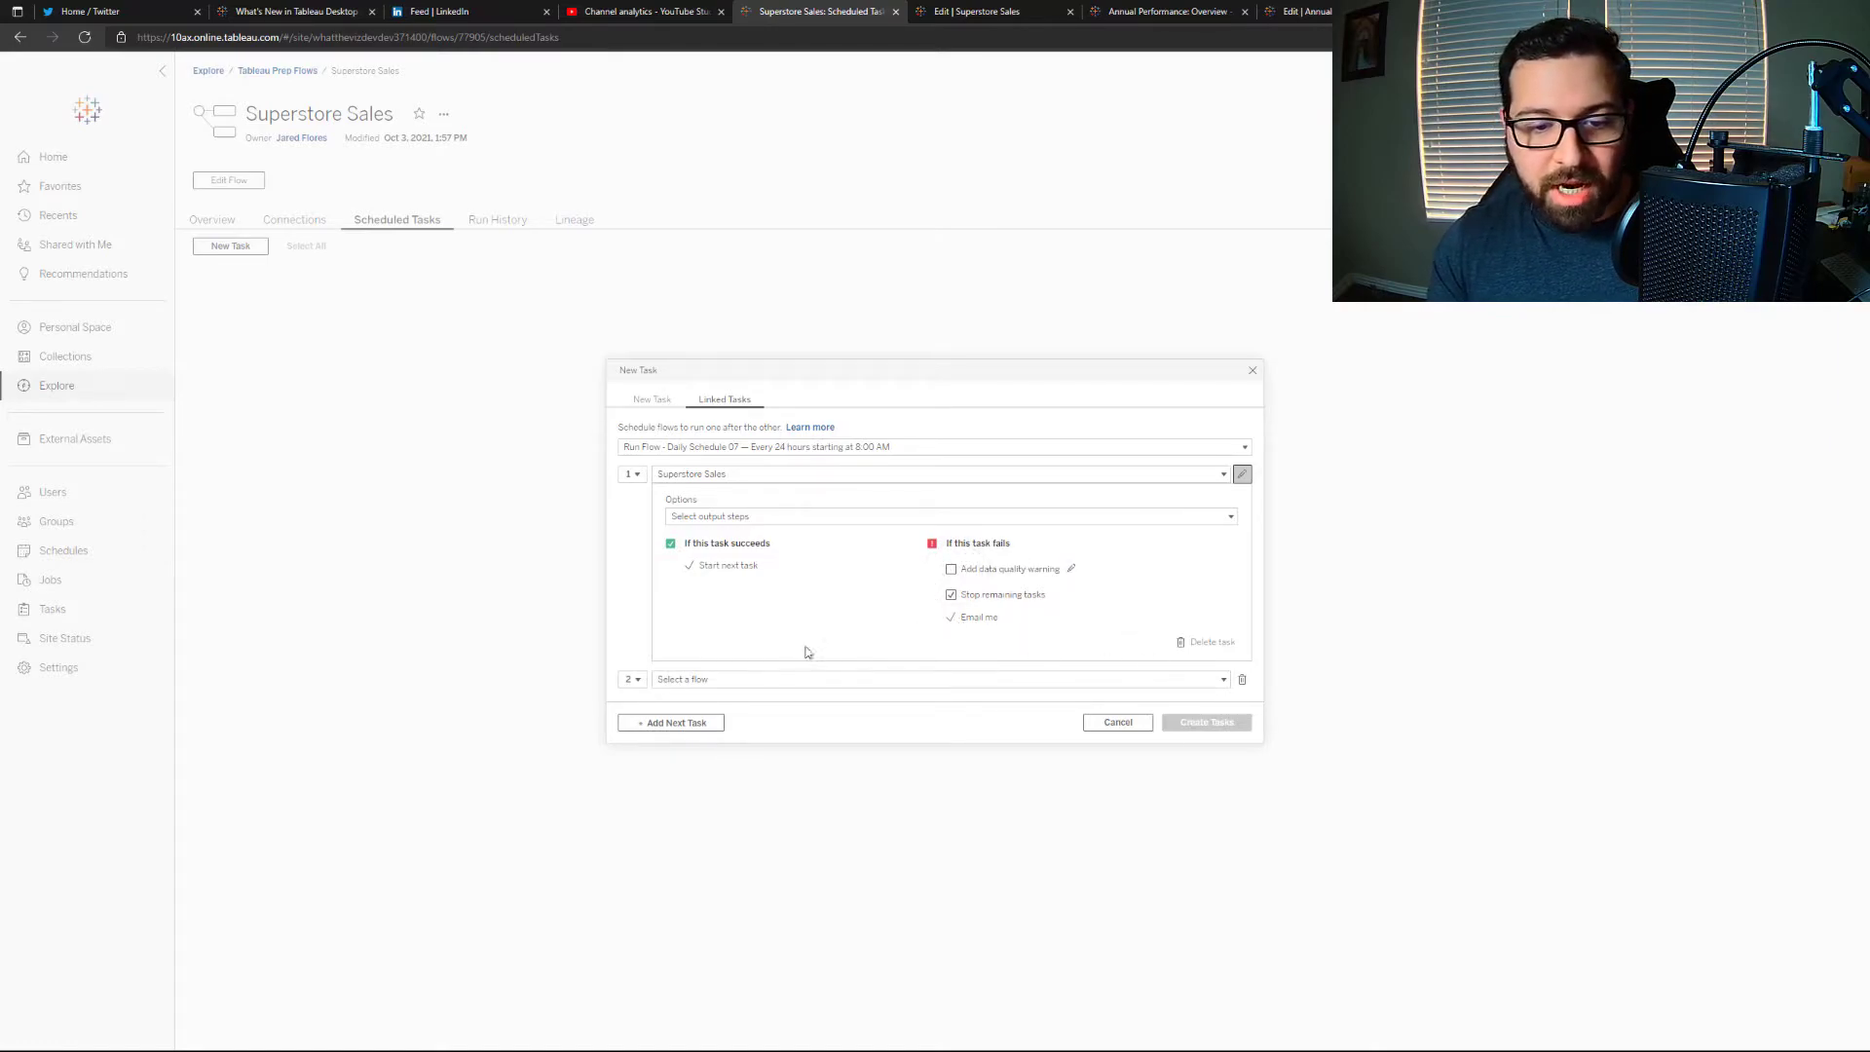
Add Annual Performance as task 2 after Superstore Sales
left_click(656, 680)
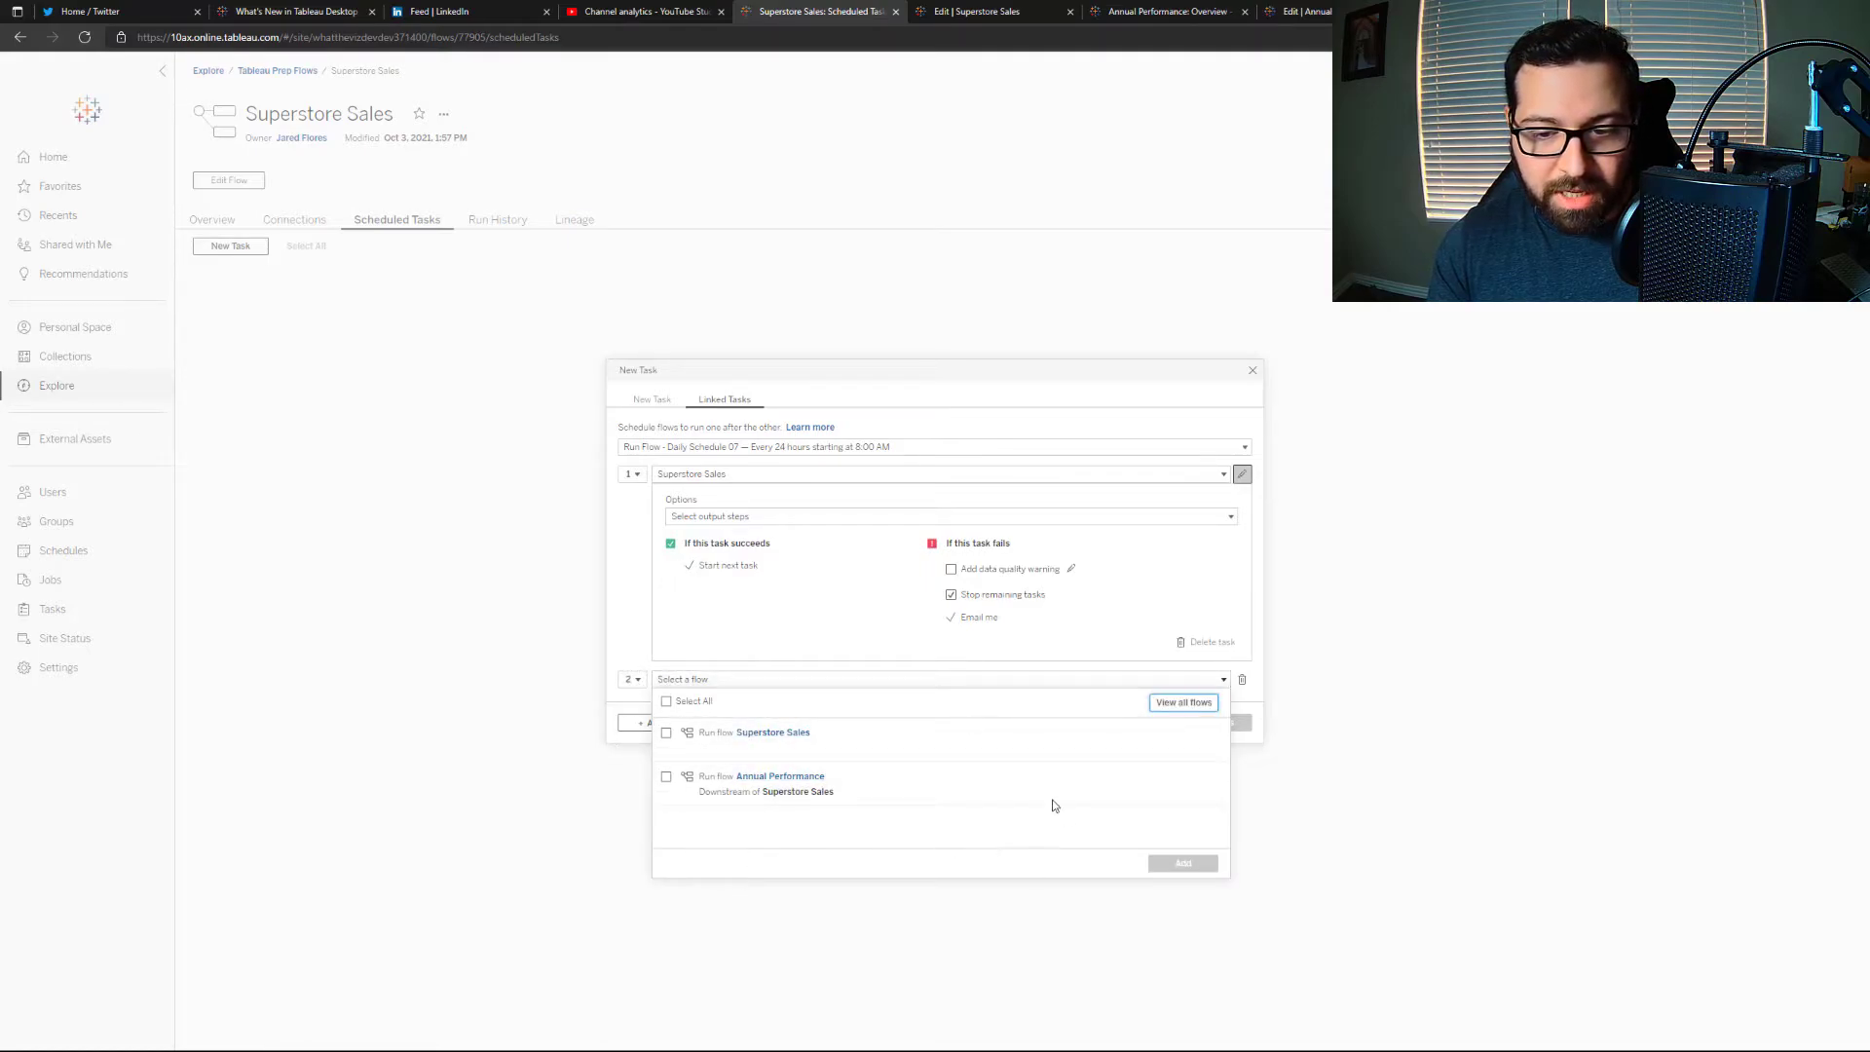
left_click(667, 777)
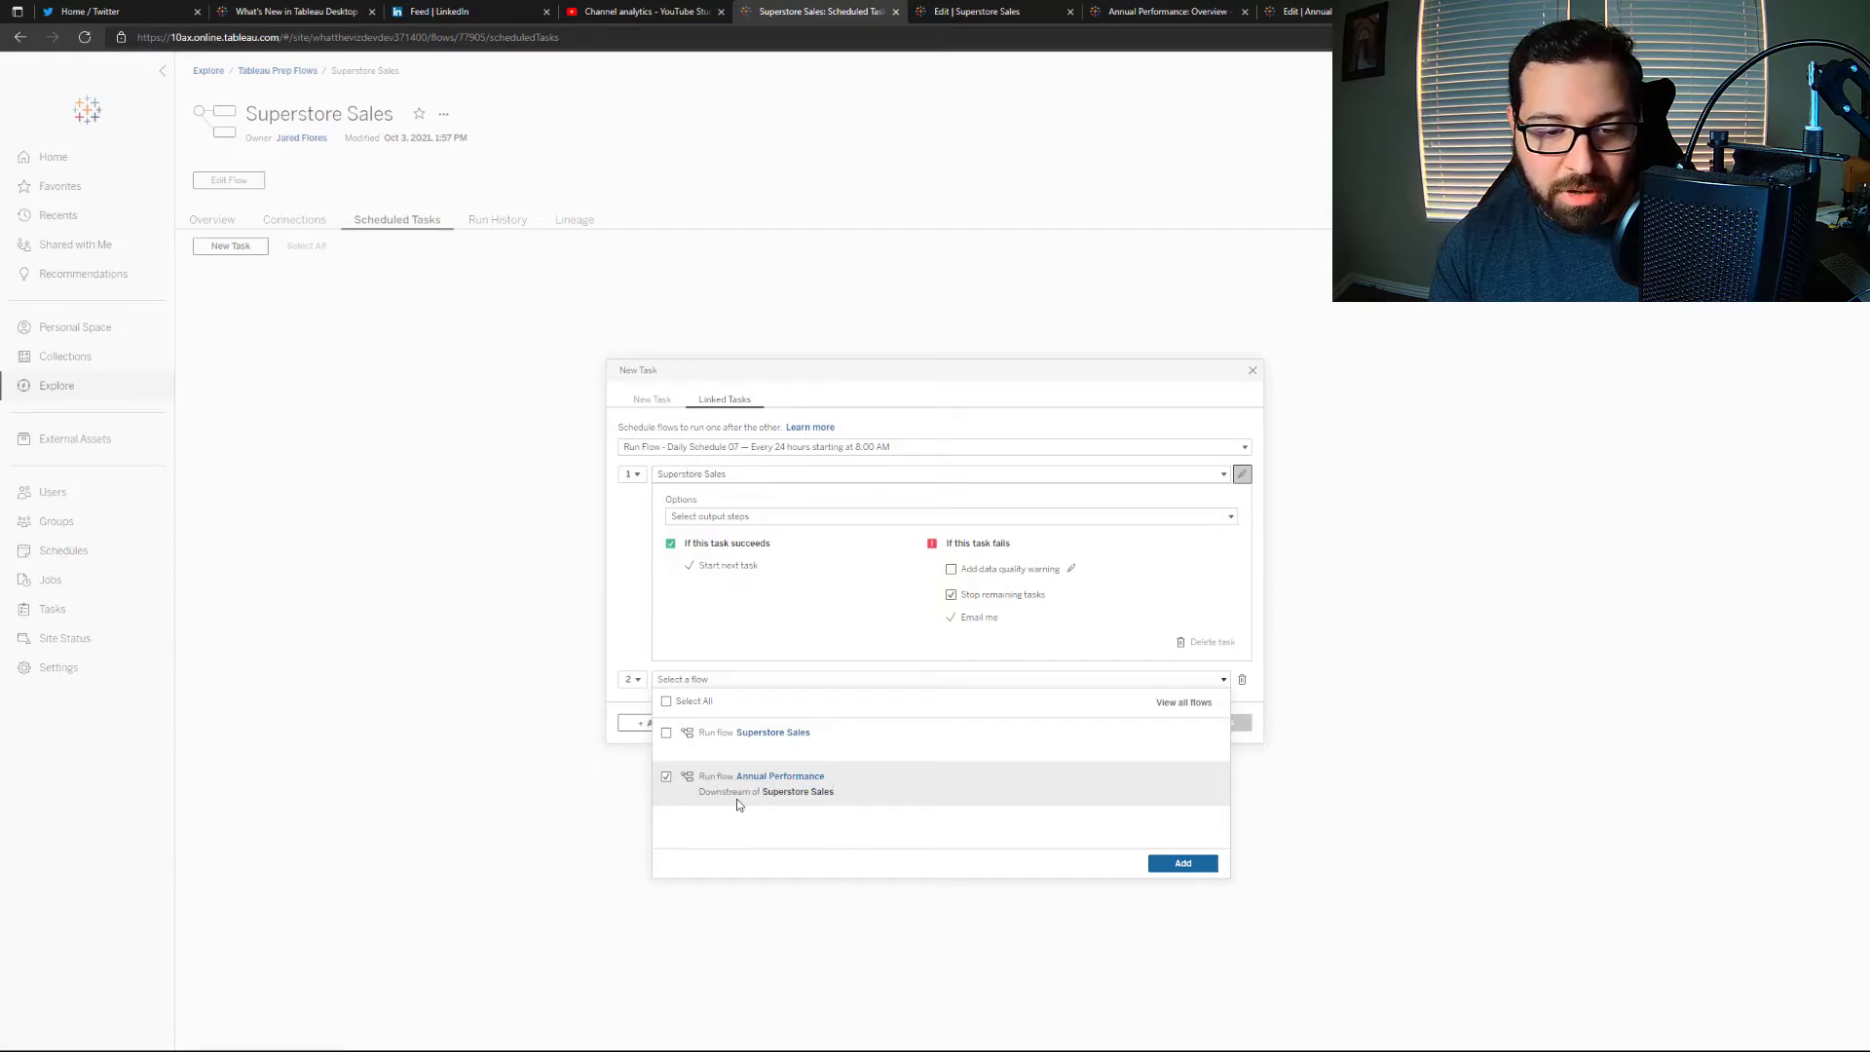
left_click(1178, 863)
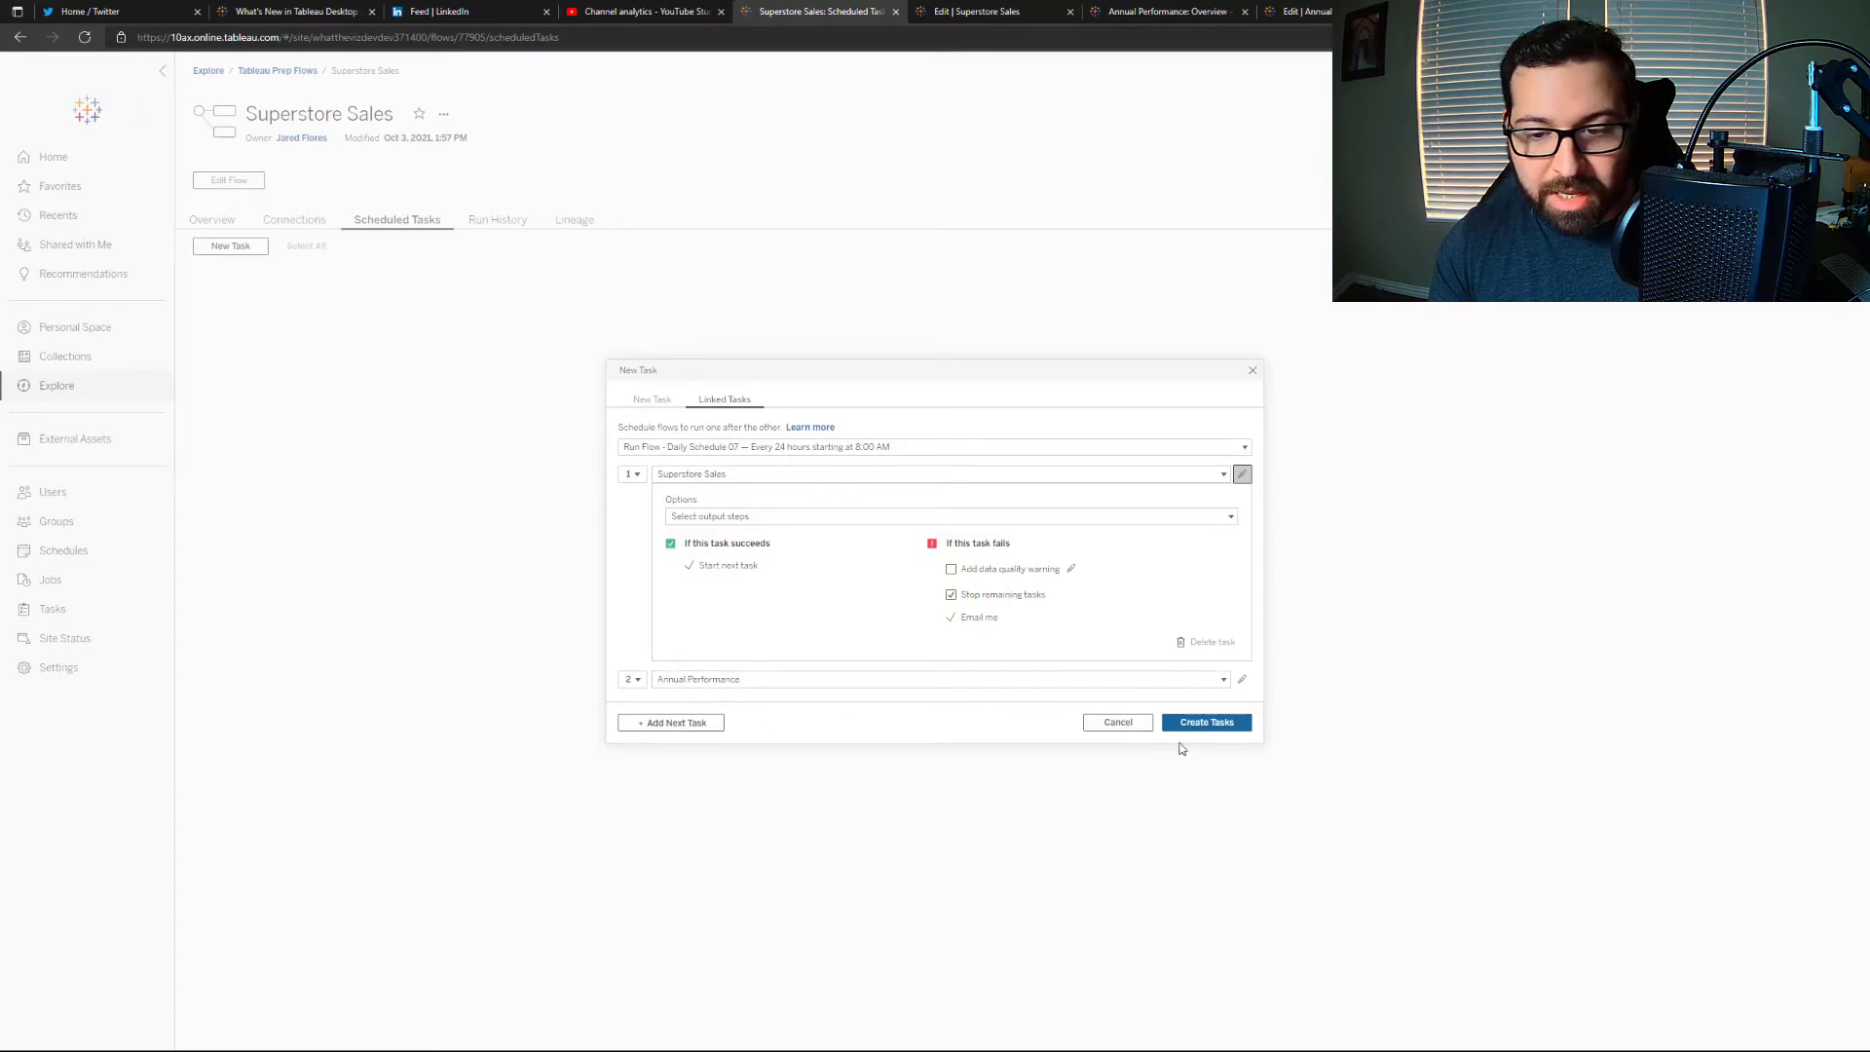
Add and remove an empty third task, then create the linked tasks
left_click(672, 722)
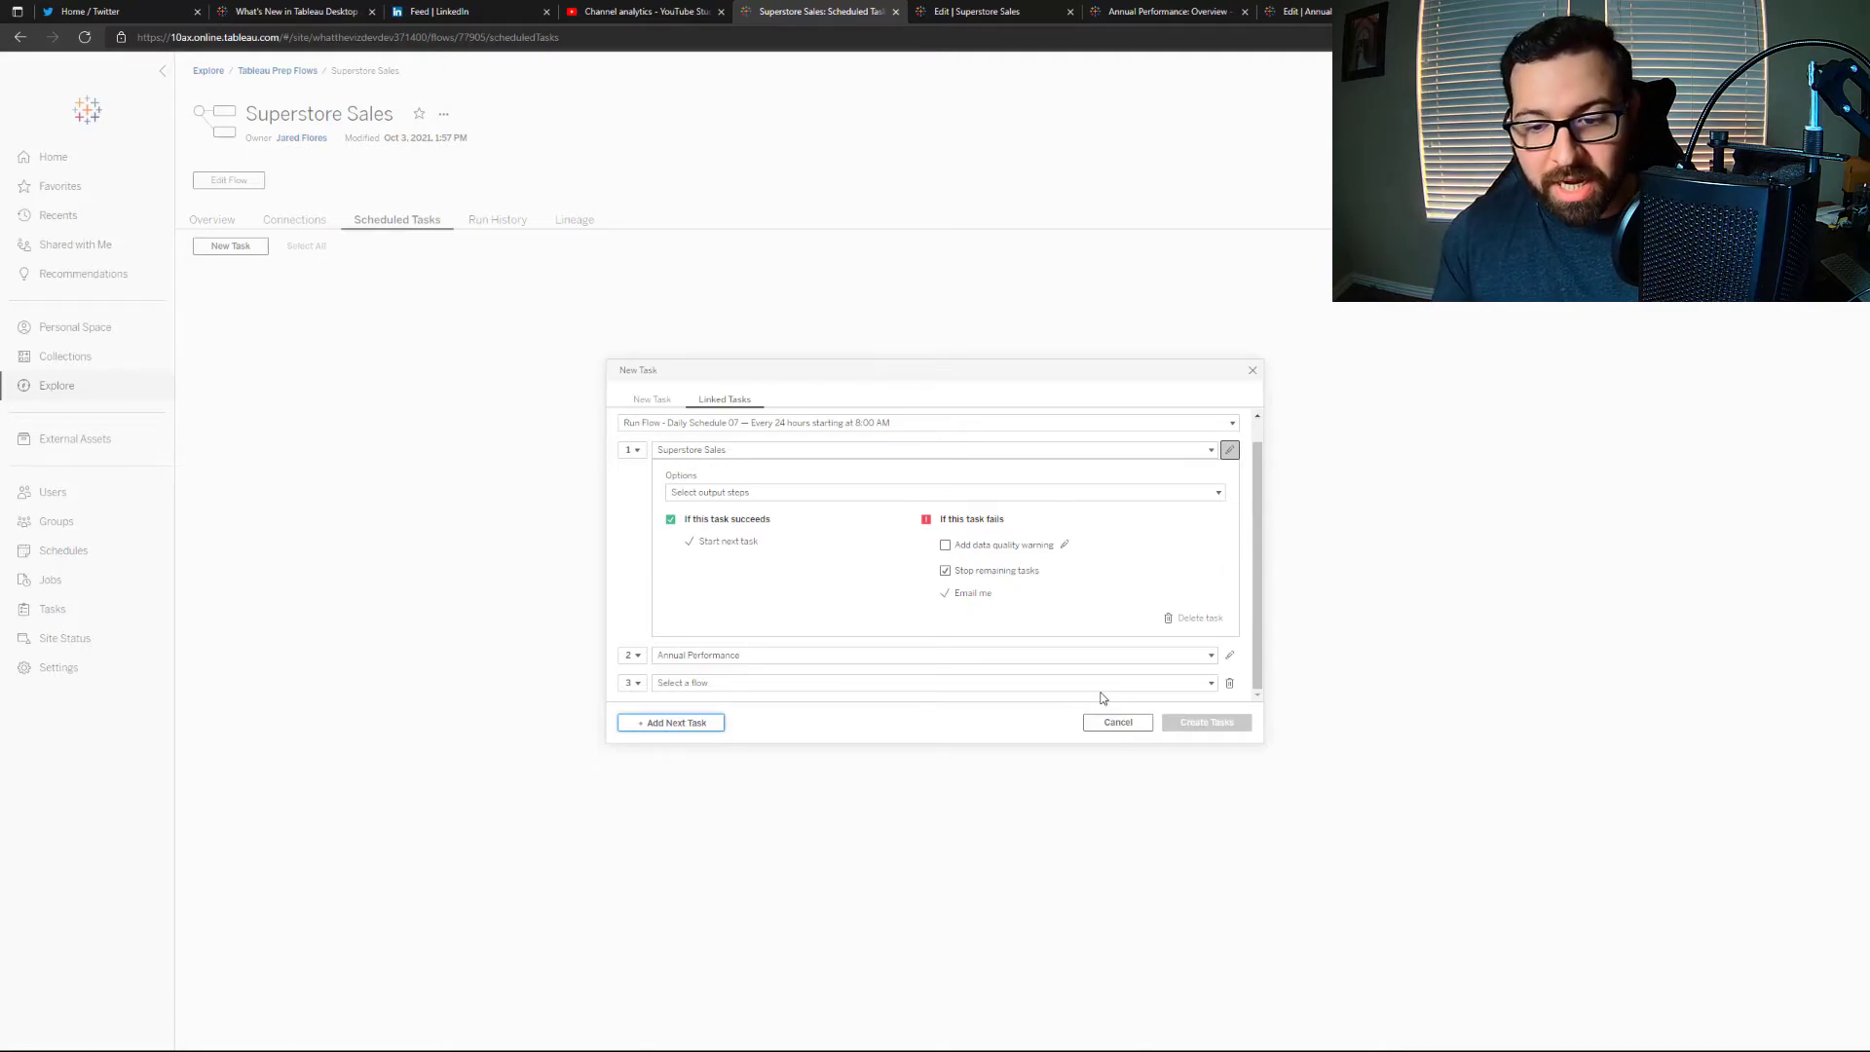
left_click(1229, 682)
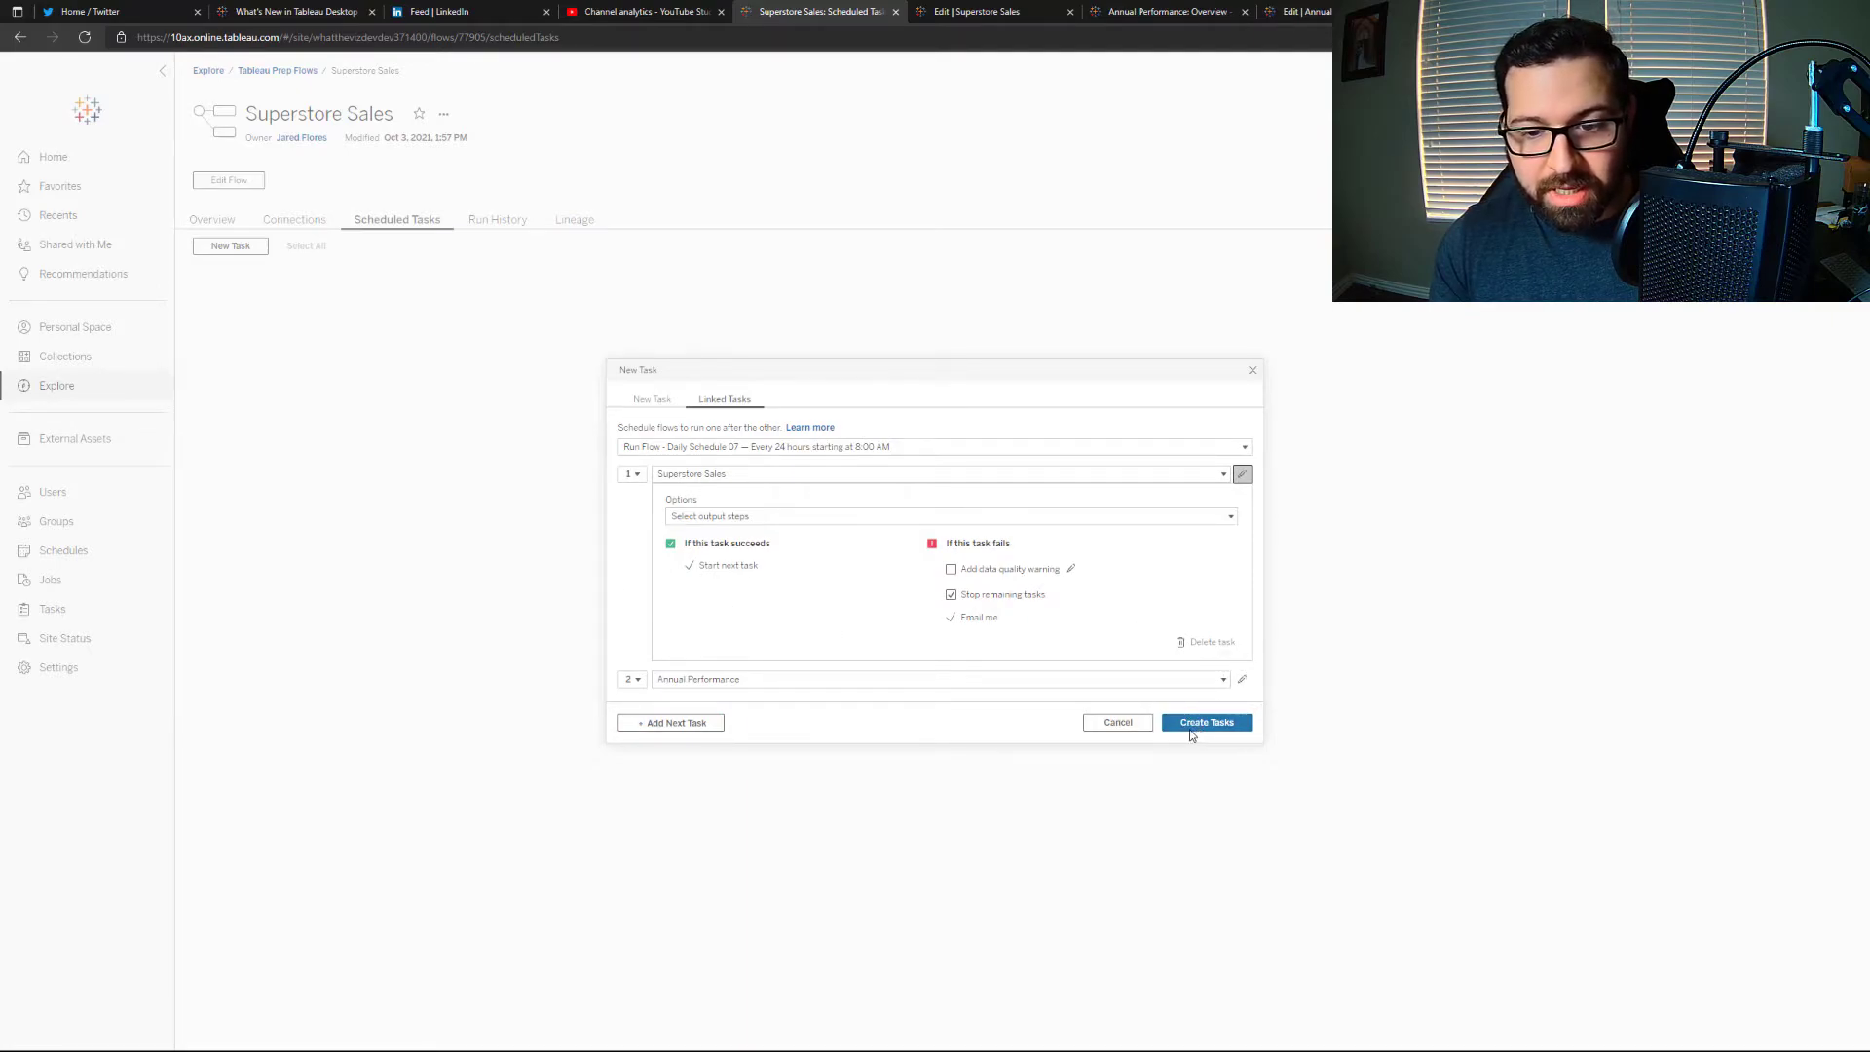
left_click(1192, 729)
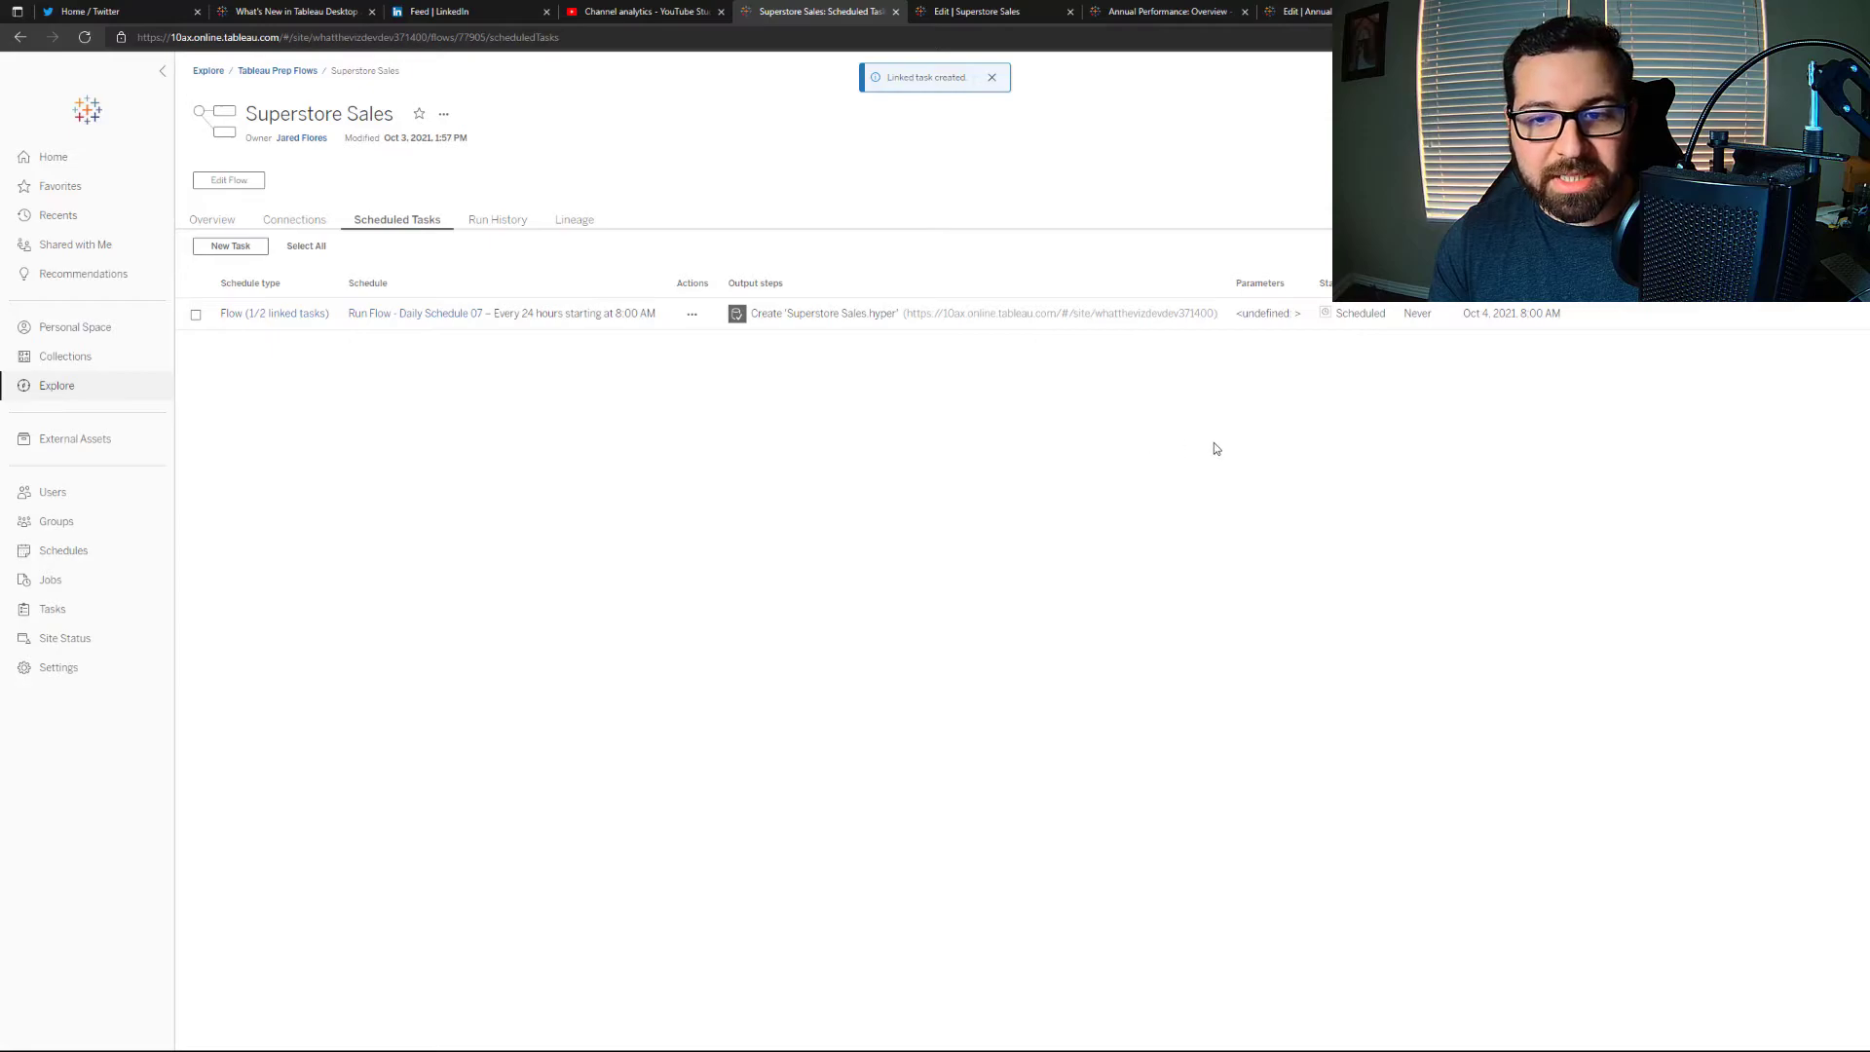
left_click(1305, 11)
left_click(1193, 9)
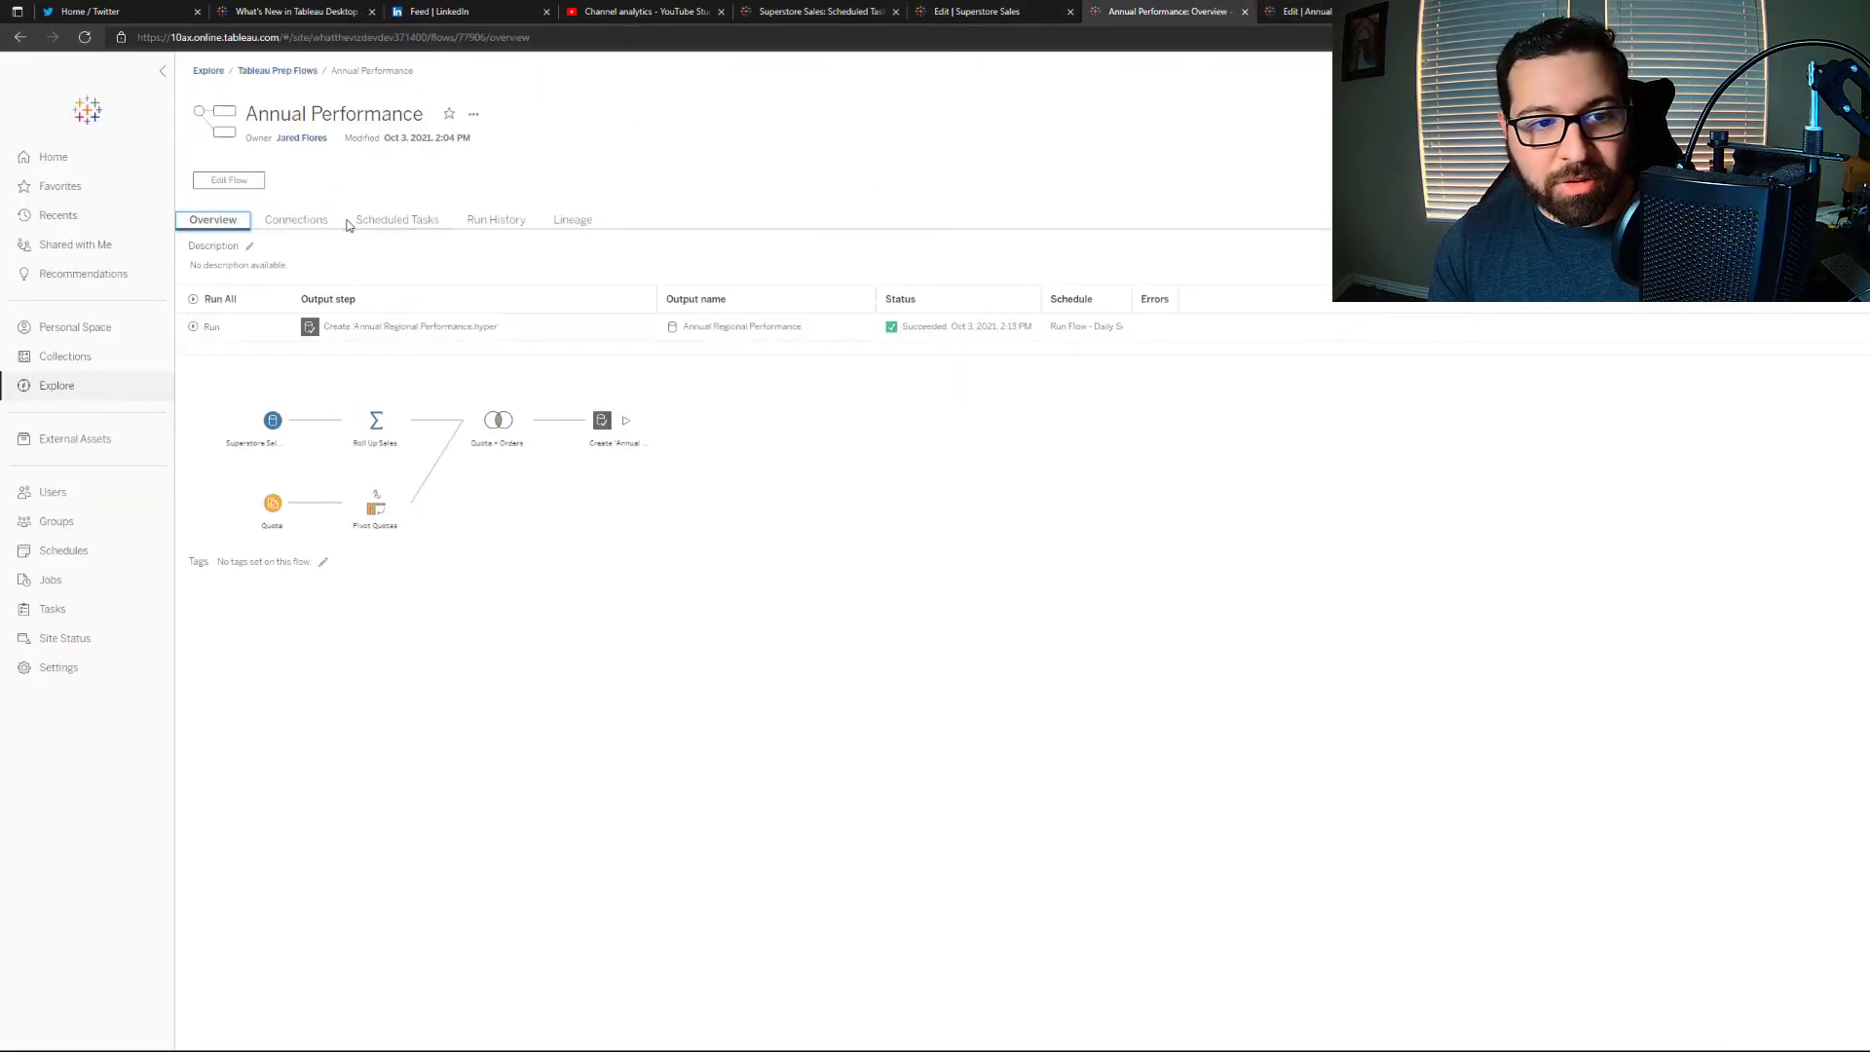
left_click(370, 222)
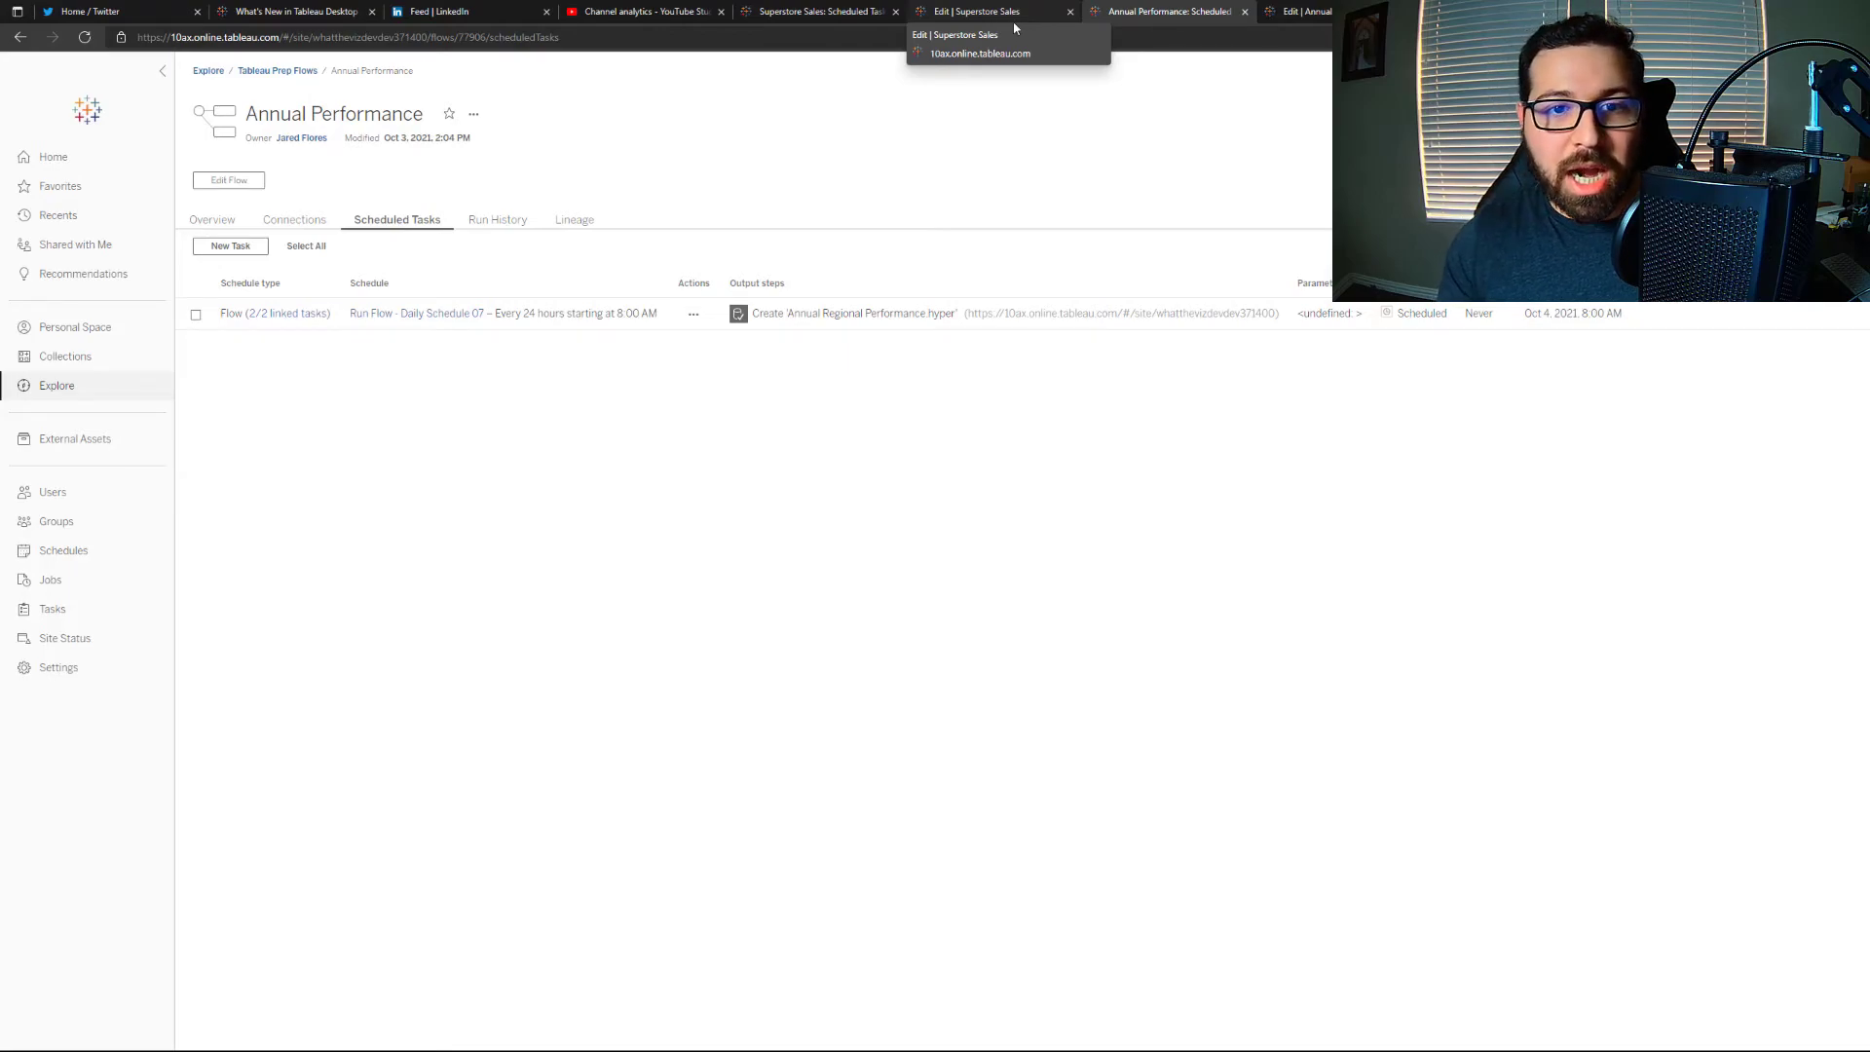
left_click(843, 12)
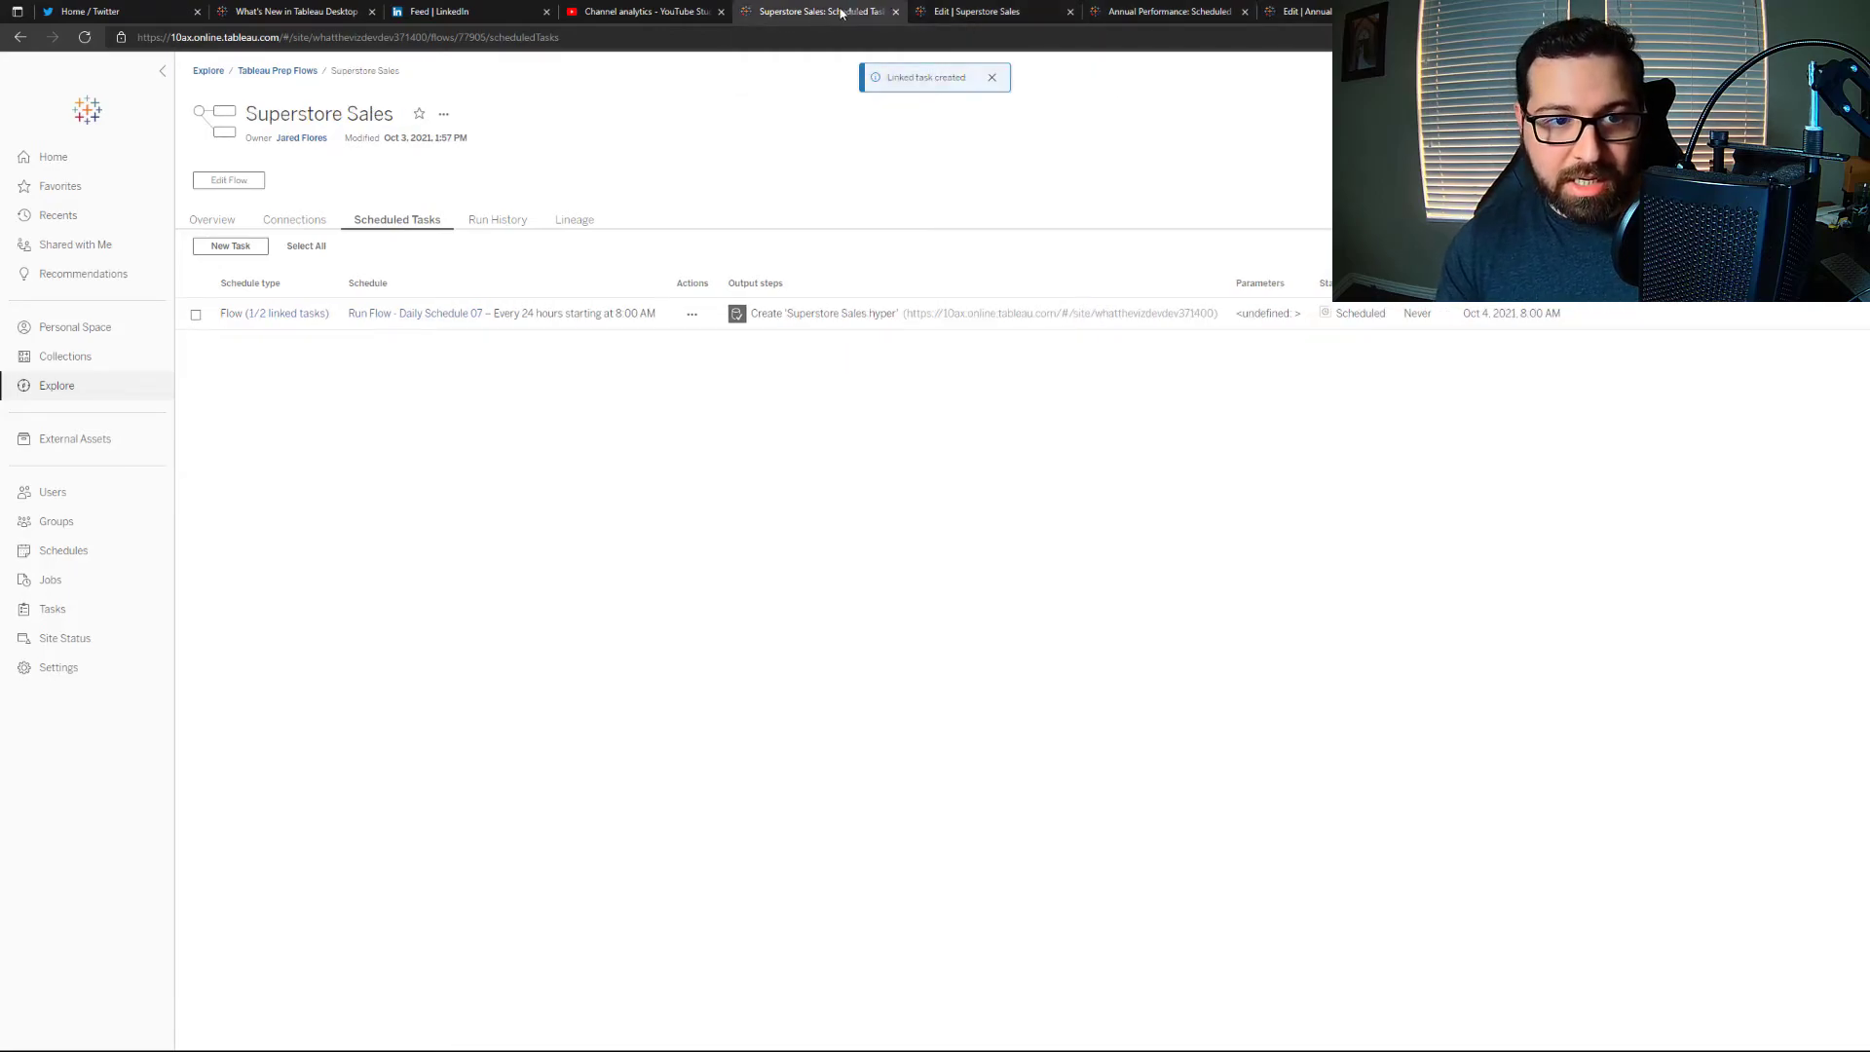
Start another New Task for Superstore Sales on the Linked Tasks tab
left_click(230, 245)
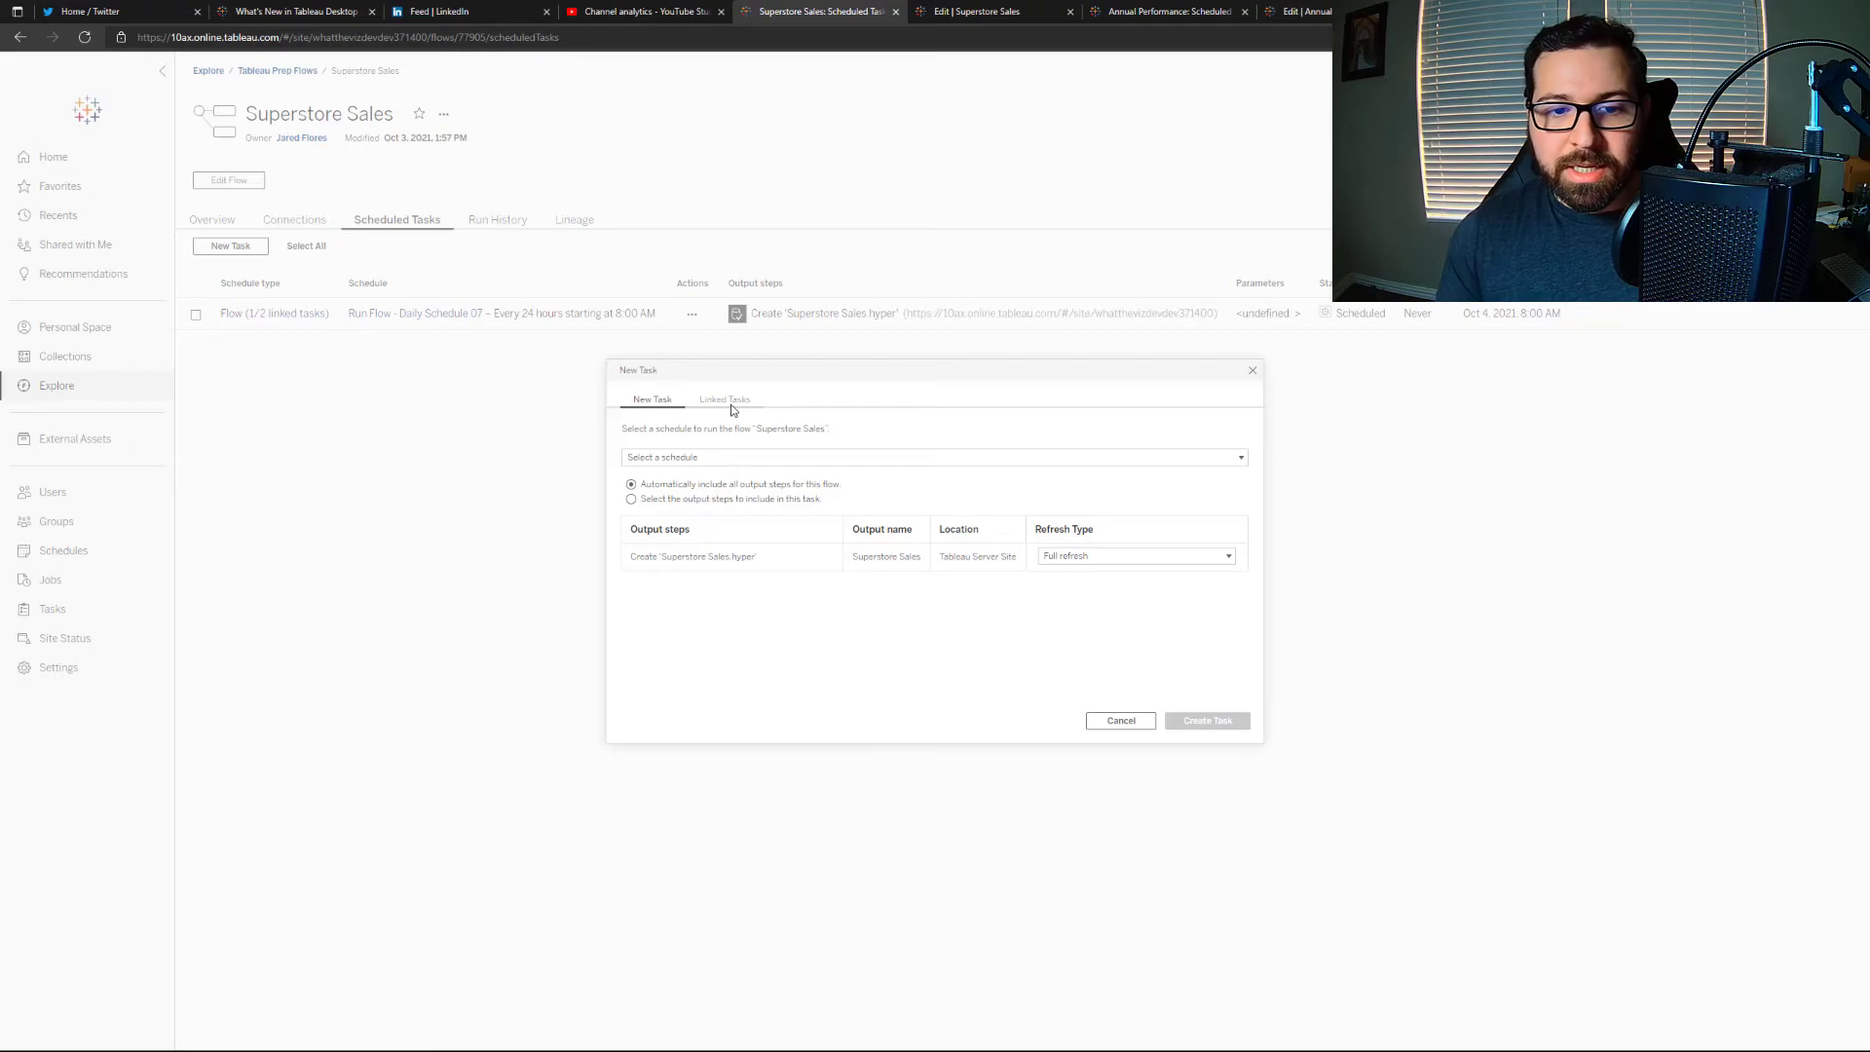
left_click(740, 399)
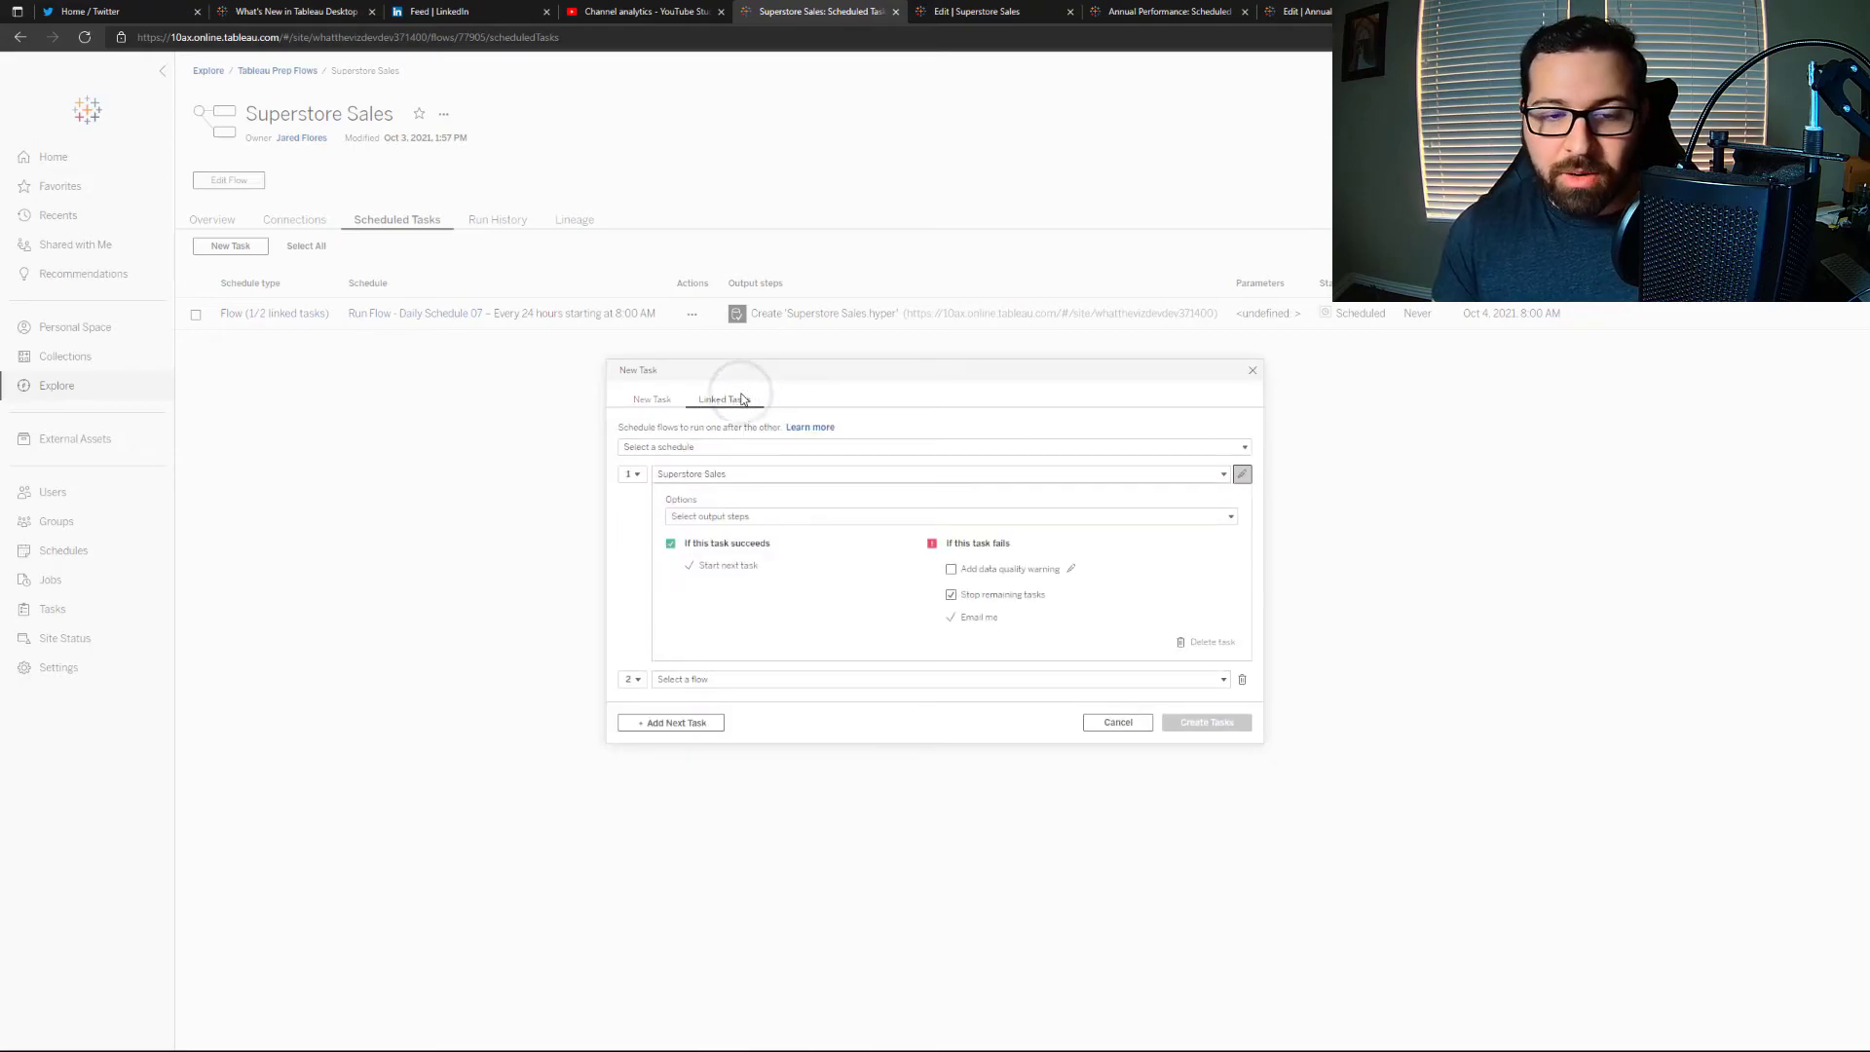